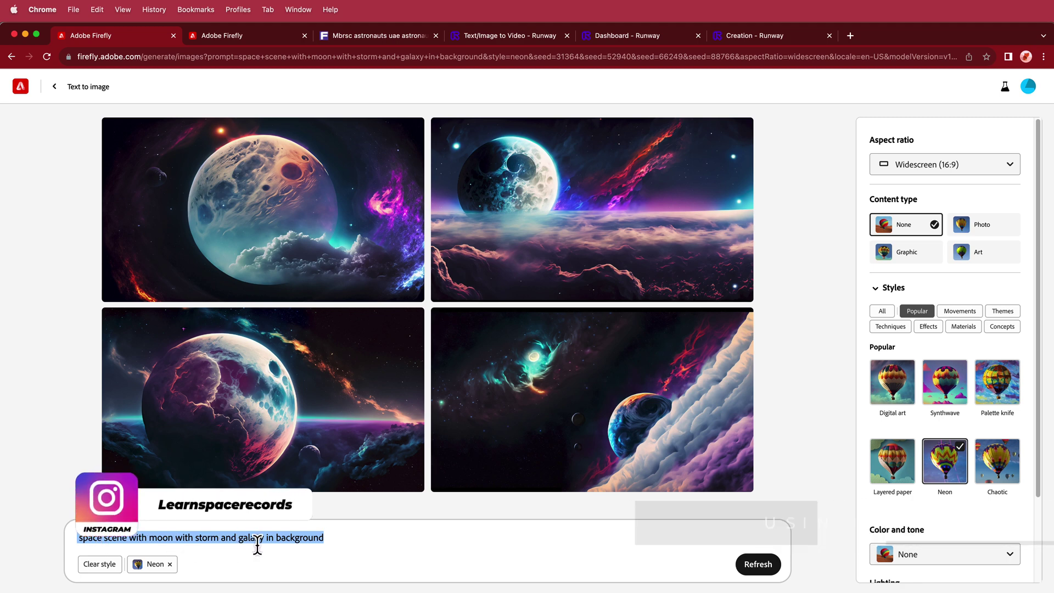
- Show the second set of dark futuristic moon images styled Neon, Studio lighting and Cool tone
mouse_move(252, 381)
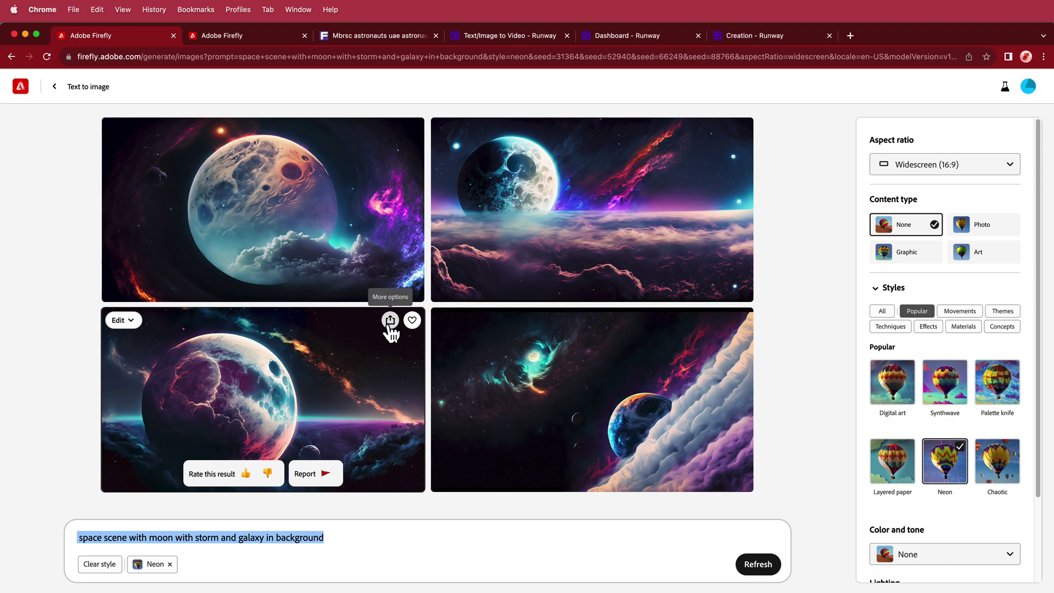
left_click(241, 35)
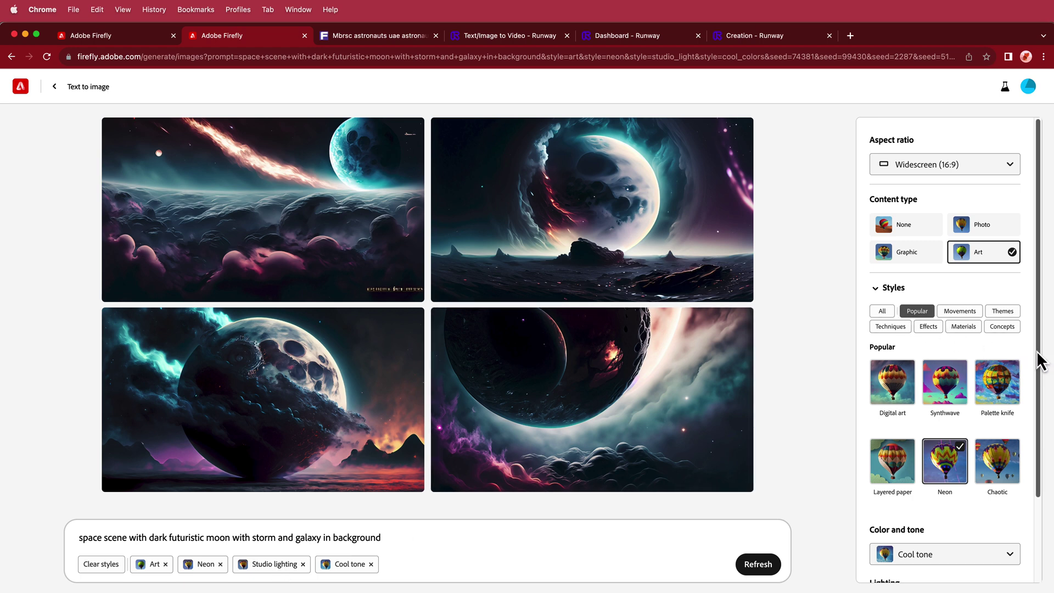
- Scroll the Firefly settings panel, then switch to the 'Dashboard - Runway' tab
scroll(1038, 384, "down", 3)
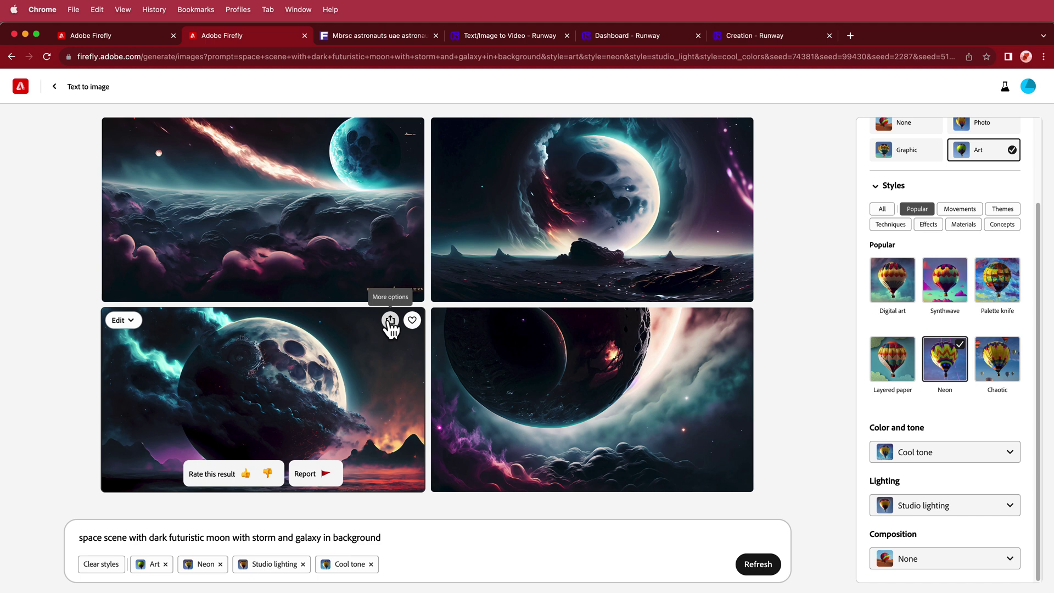
left_click(612, 40)
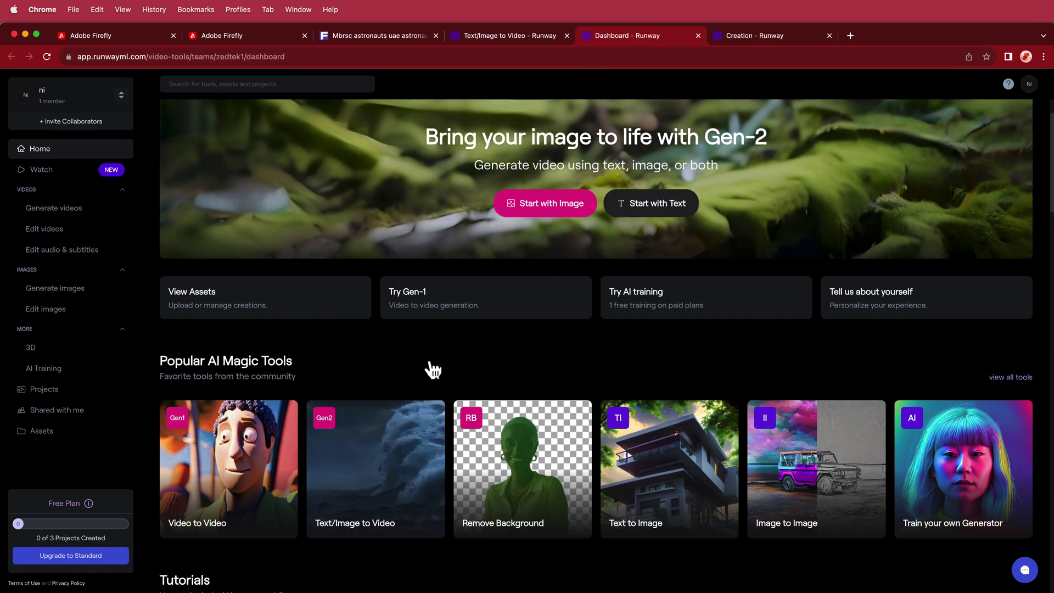
- In Gen-2 image-to-video, raise Motion from 6 to 7, then view the earlier moon video creation
left_click(522, 38)
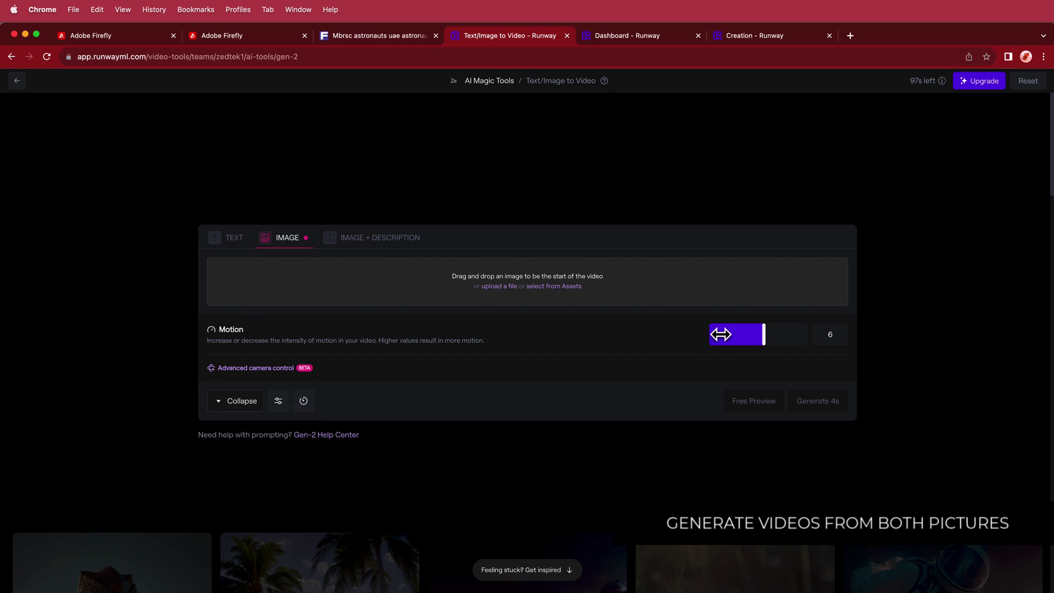
left_click_drag(767, 336, 776, 336)
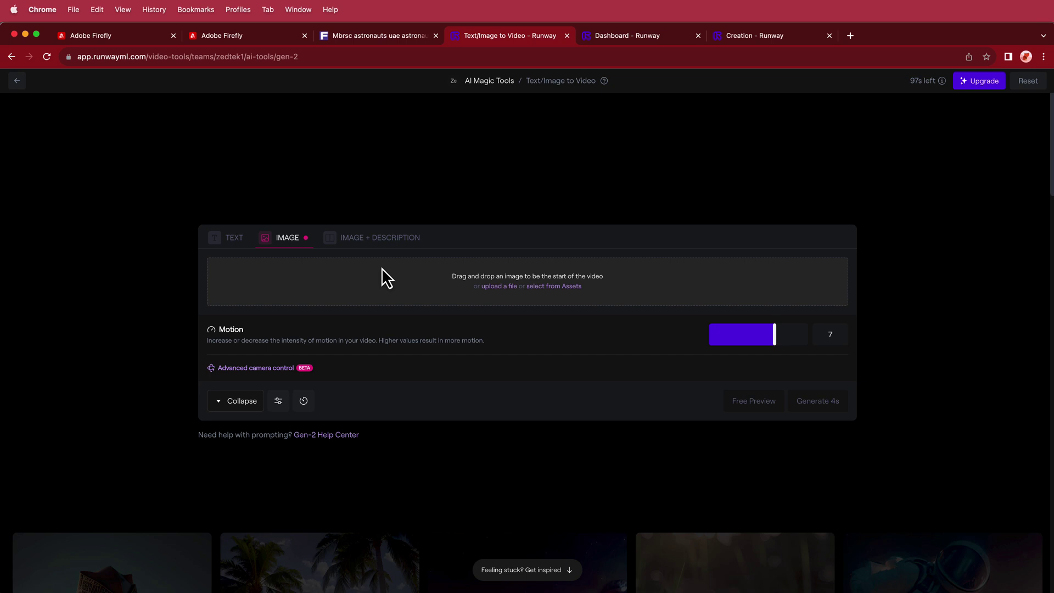
left_click(771, 35)
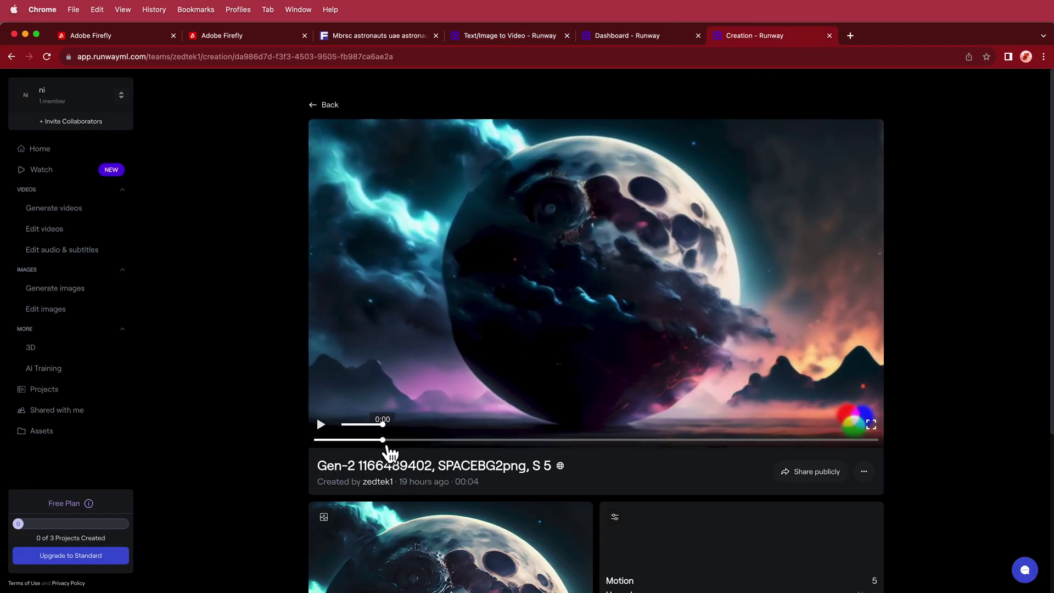
- Scrub the moon video from 0:00 to 0:03 and bring up its Download options
left_click(452, 440)
left_click_drag(458, 444, 778, 439)
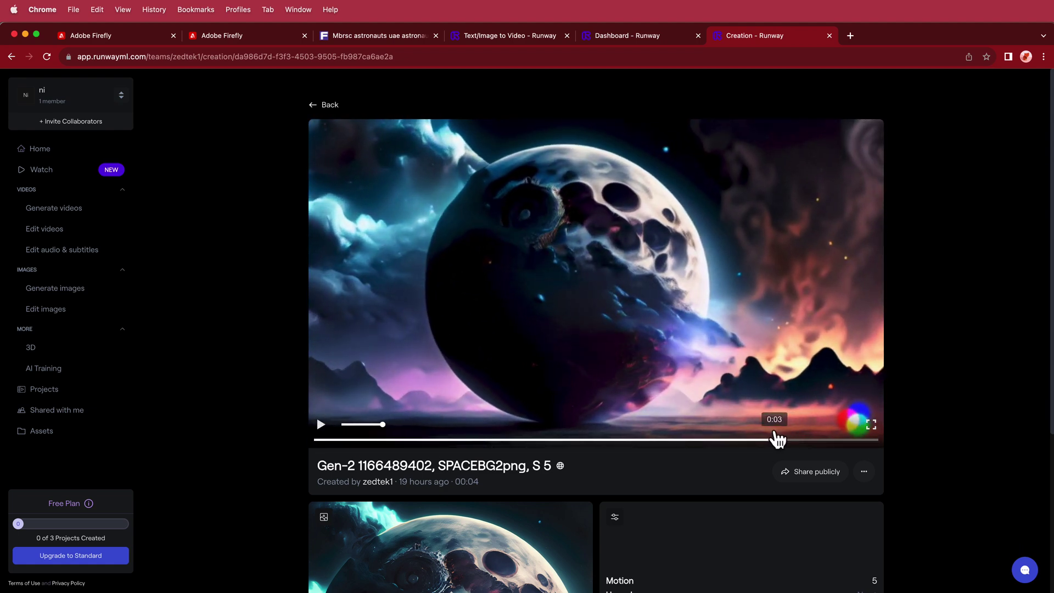
left_click(865, 473)
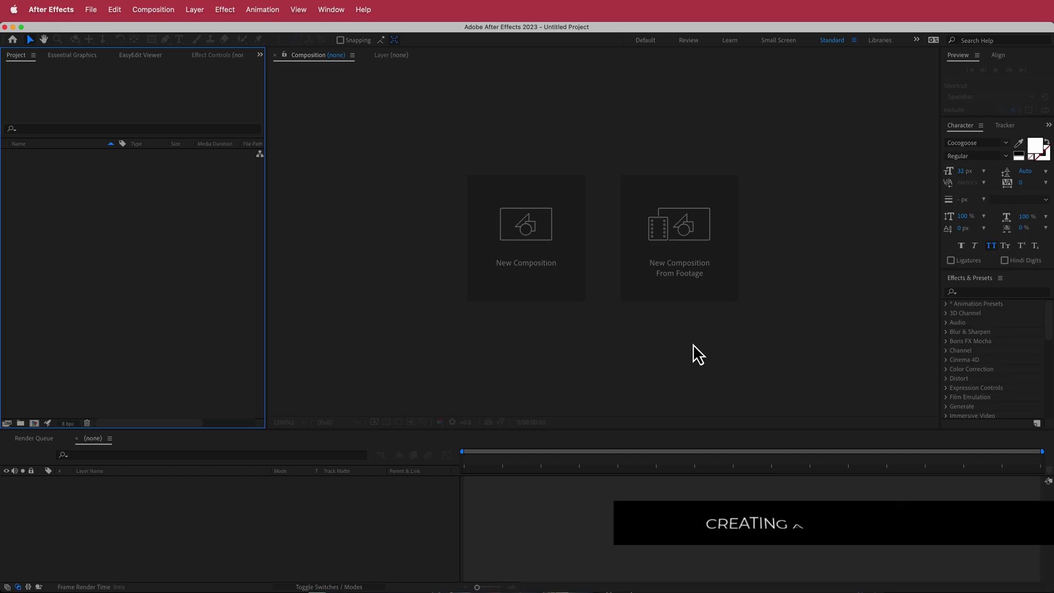
- Create Comp 1 with the 1920x1080 30 fps preset and an 8-second duration
left_click(557, 281)
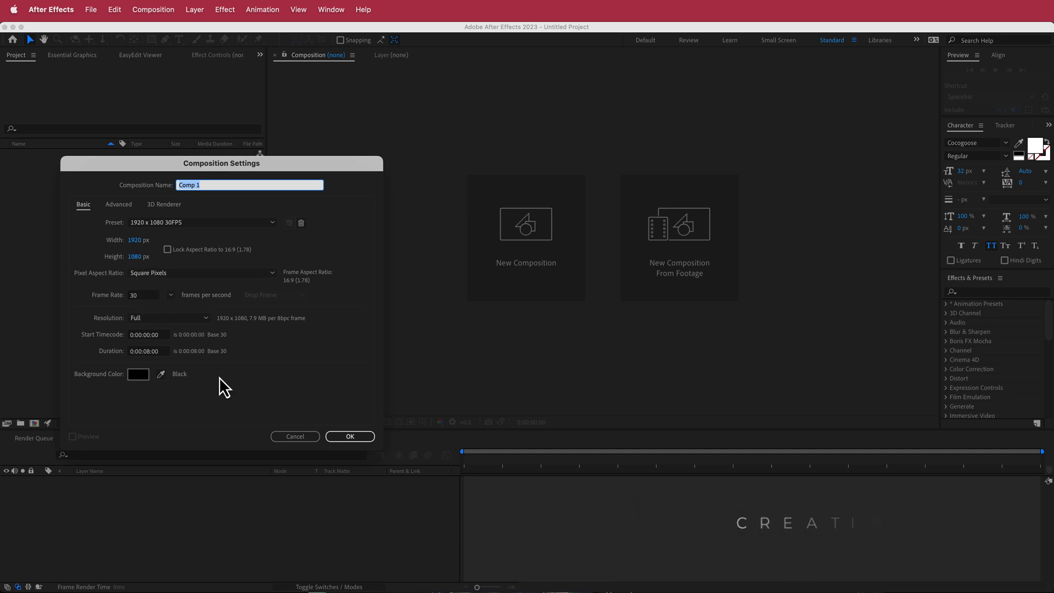
left_click(350, 437)
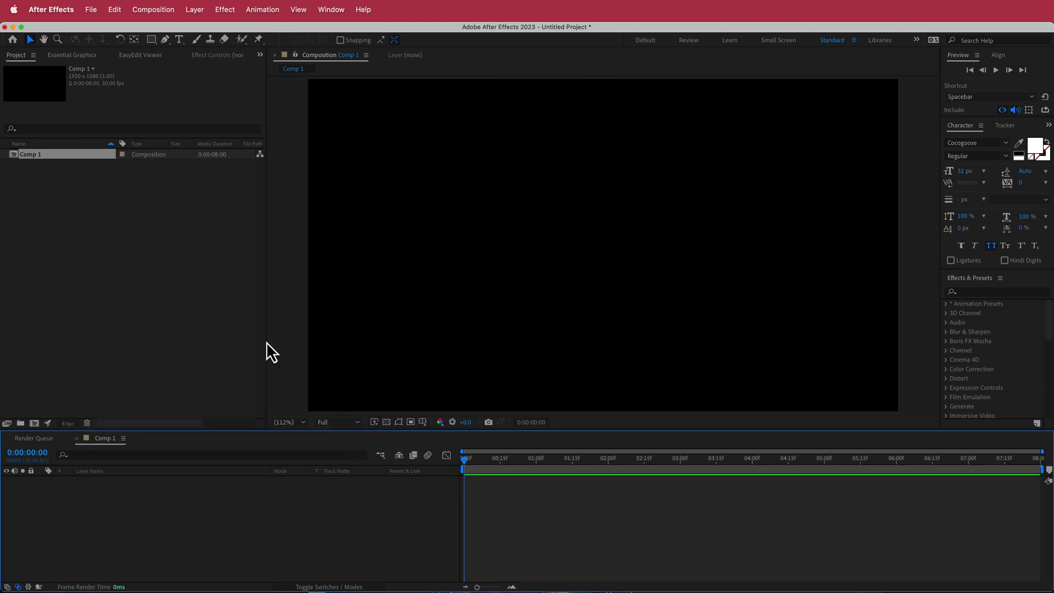
right_click(67, 211)
- Drag both space .mov clips into Comp 1 and set their Scale to 50%
mouse_move(133, 268)
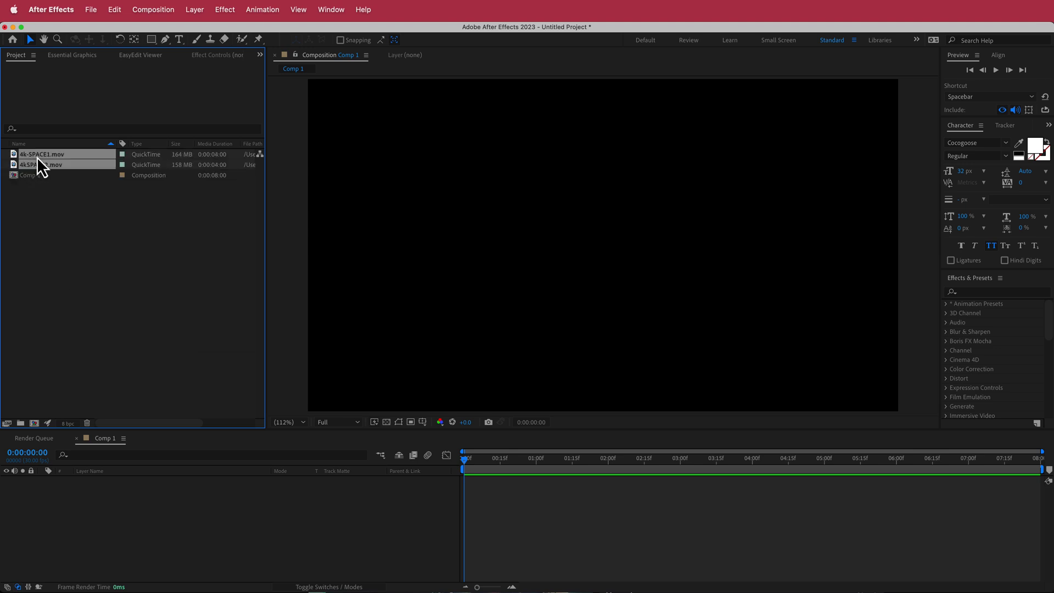
left_click_drag(41, 165, 141, 506)
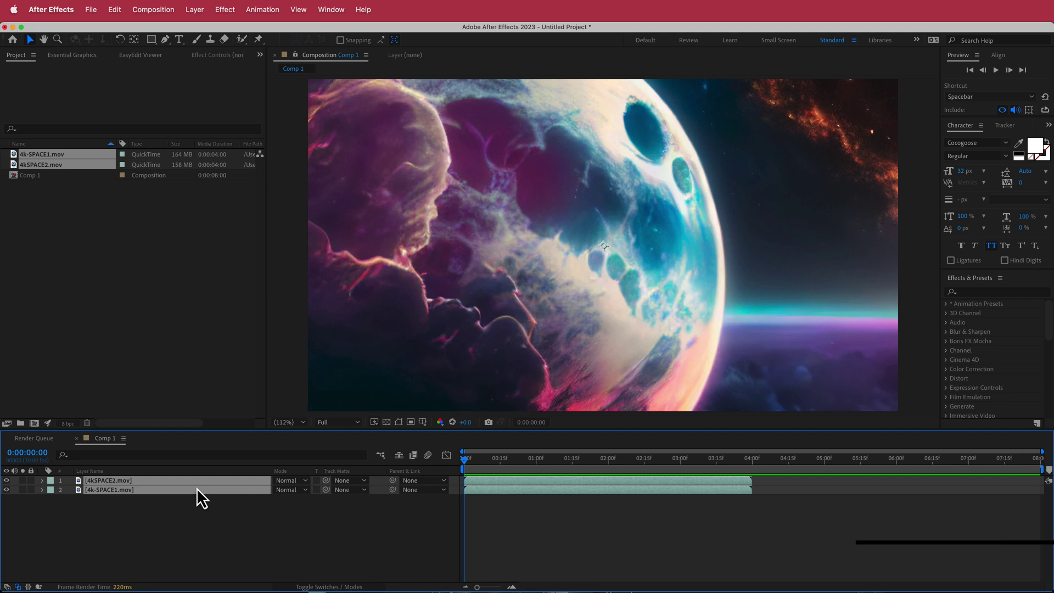
key("s")
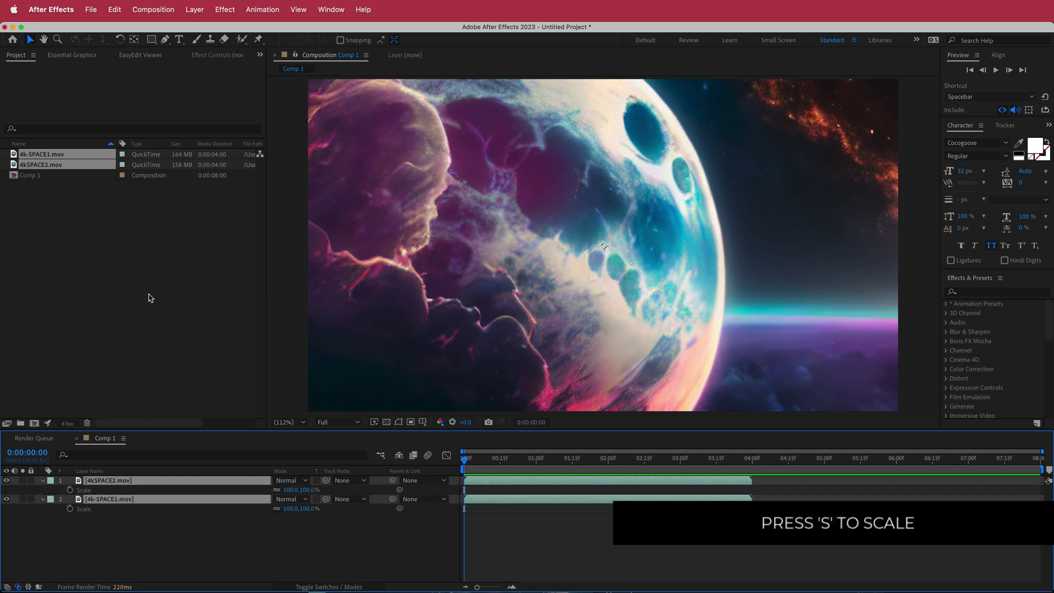
left_click(292, 490)
key("Return")
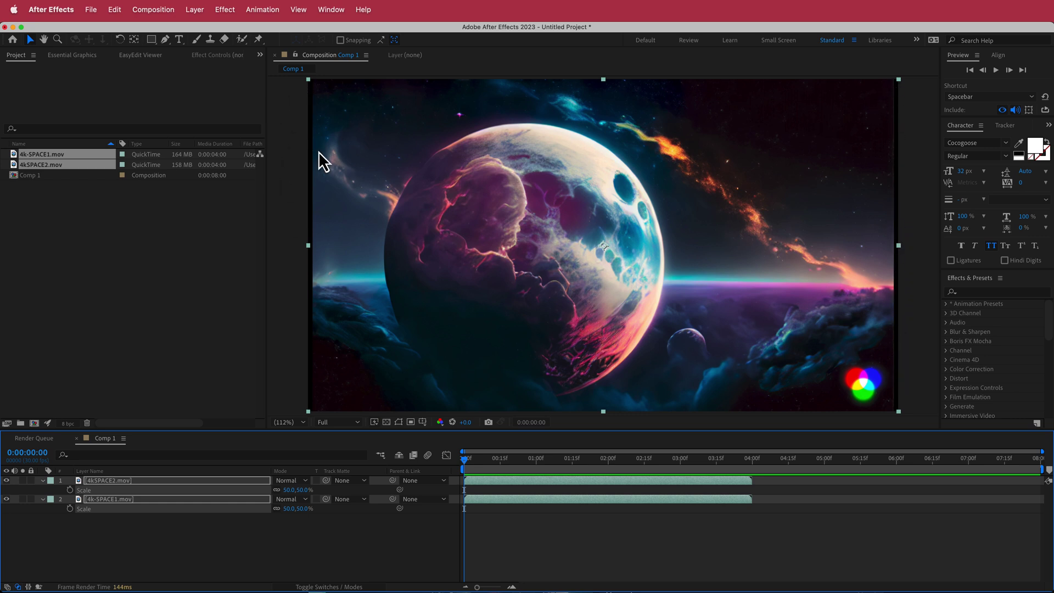
- Enlarge 4kSPACE2 to about 56% and shift it right to fill the frame
left_click(354, 552)
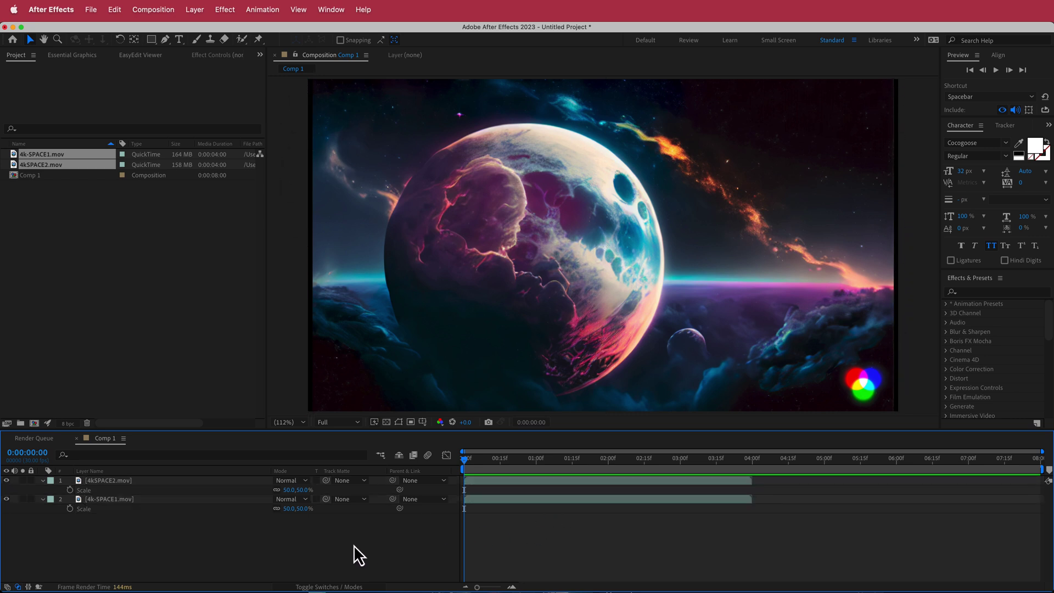
left_click(140, 483)
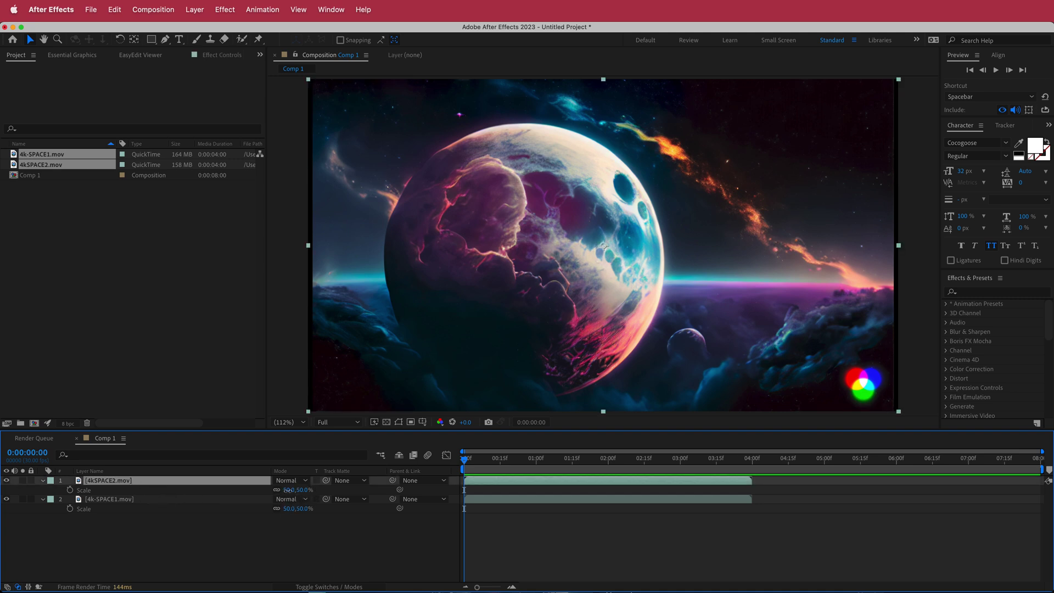
left_click_drag(289, 490, 292, 490)
left_click_drag(504, 227, 523, 216)
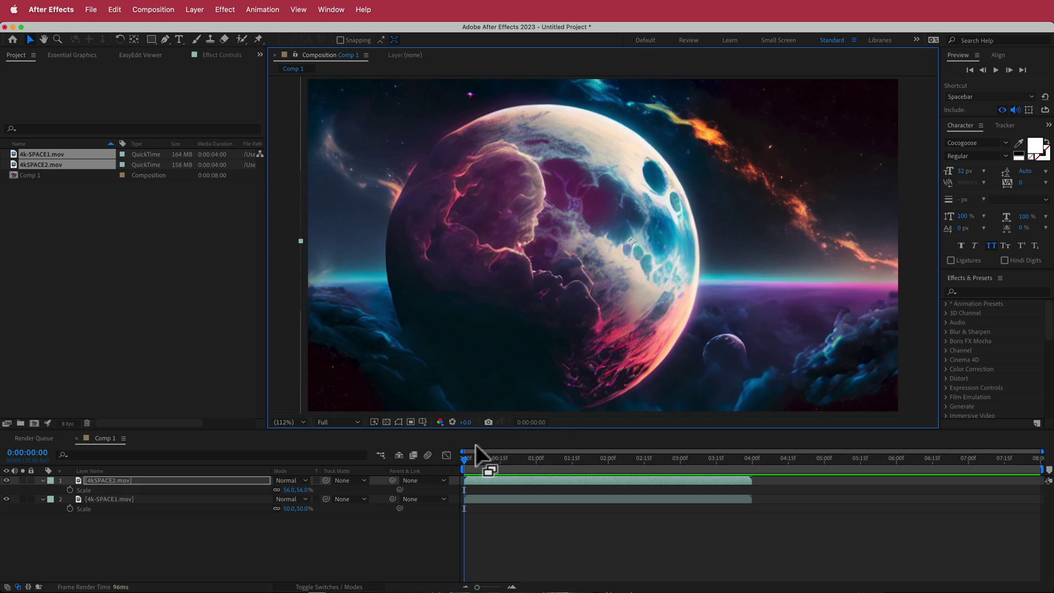
- Set the preview resolution to Half and nudge 4kSPACE2 slightly up in the frame
left_click(467, 461)
left_click_drag(467, 460, 709, 459)
left_click(351, 426)
left_click(344, 463)
left_click_drag(587, 246, 587, 241)
left_click_drag(706, 461, 467, 463)
- Hide 4kSPACE2, then set 4k-SPACE1's Scale to 56% and shift it right
left_click(6, 481)
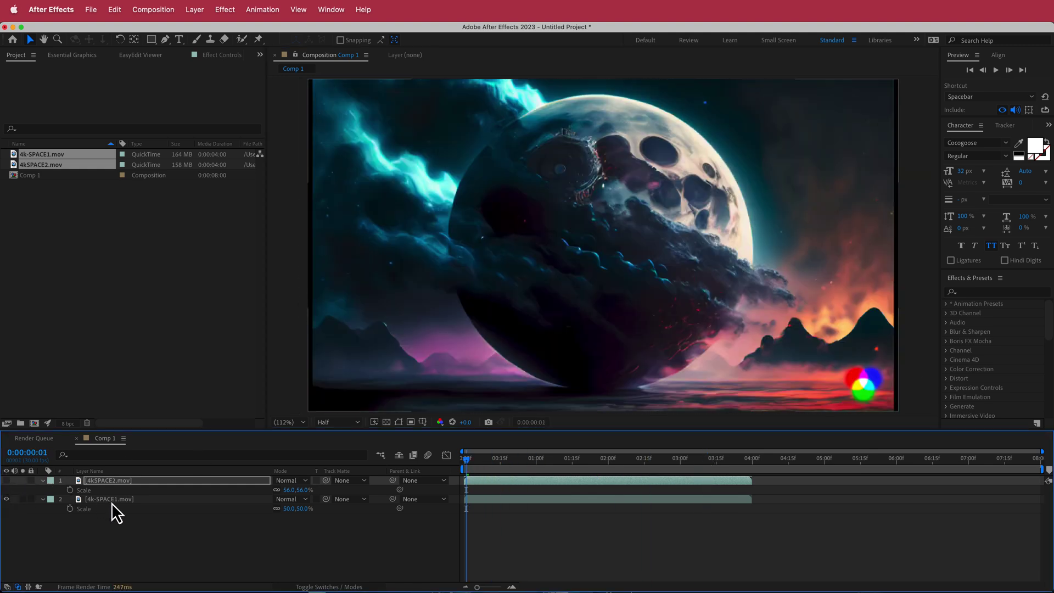
left_click(111, 499)
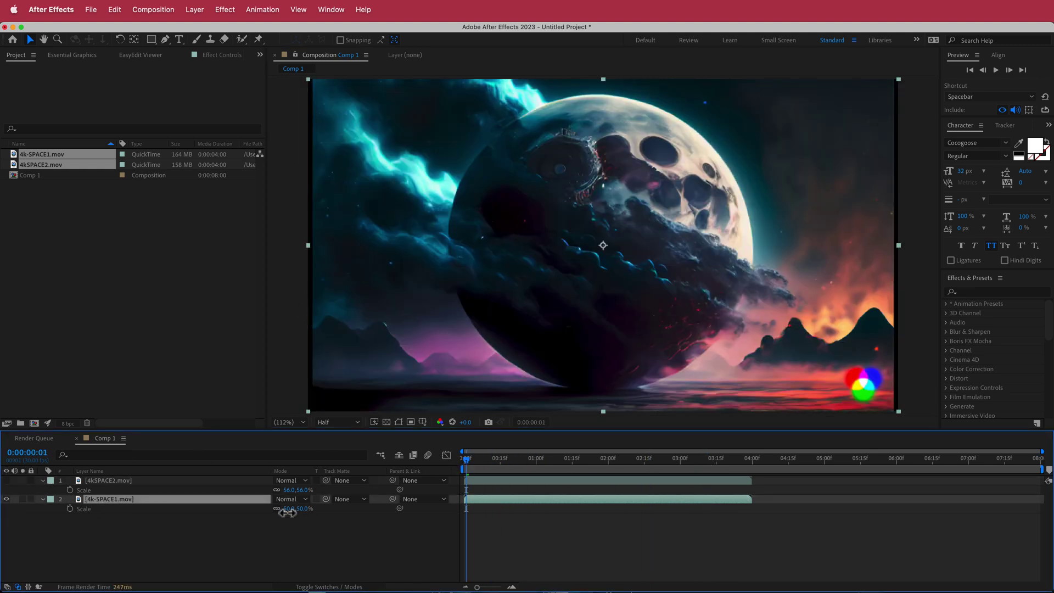
left_click_drag(288, 509, 289, 512)
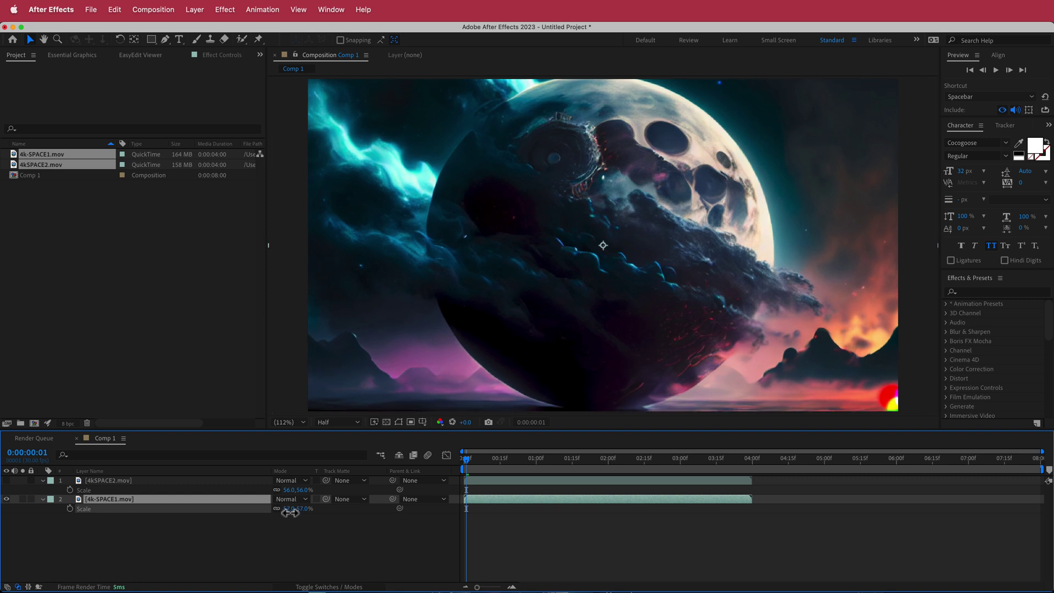
left_click_drag(288, 512, 290, 515)
left_click_drag(532, 266, 556, 264)
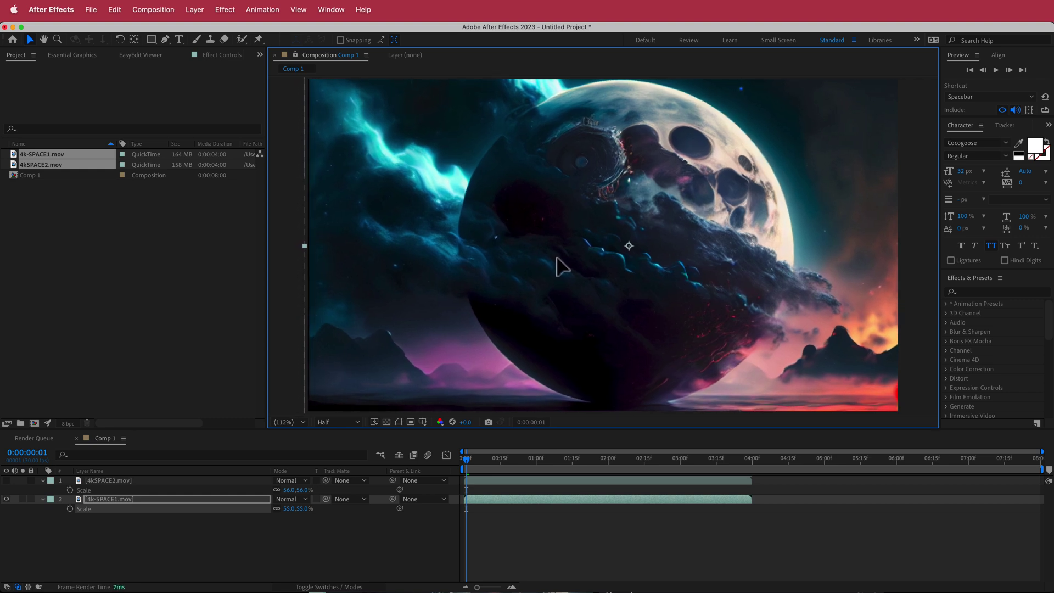
left_click(287, 509)
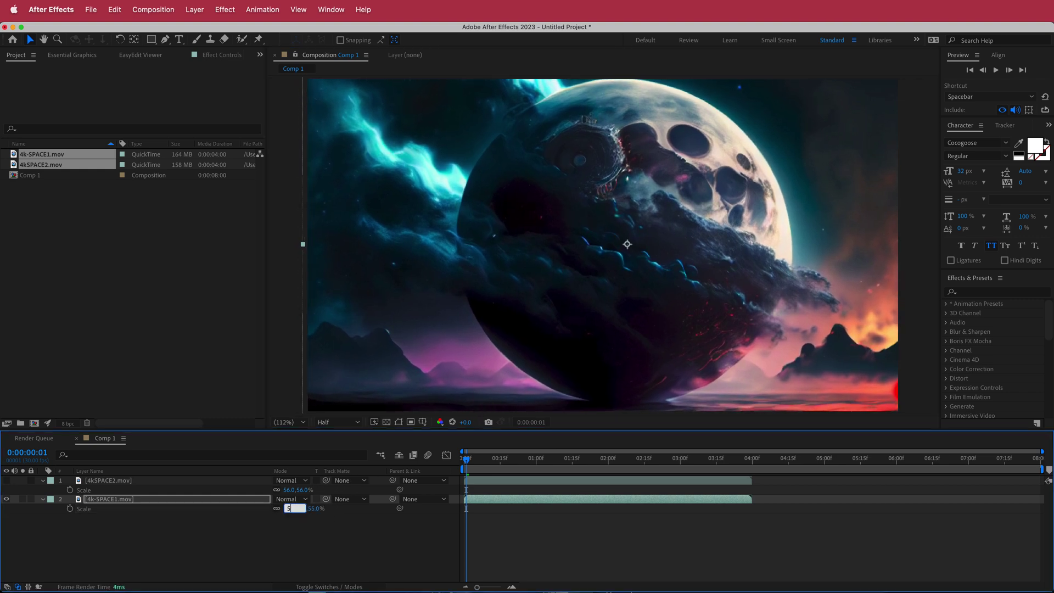
type("56")
key("Return")
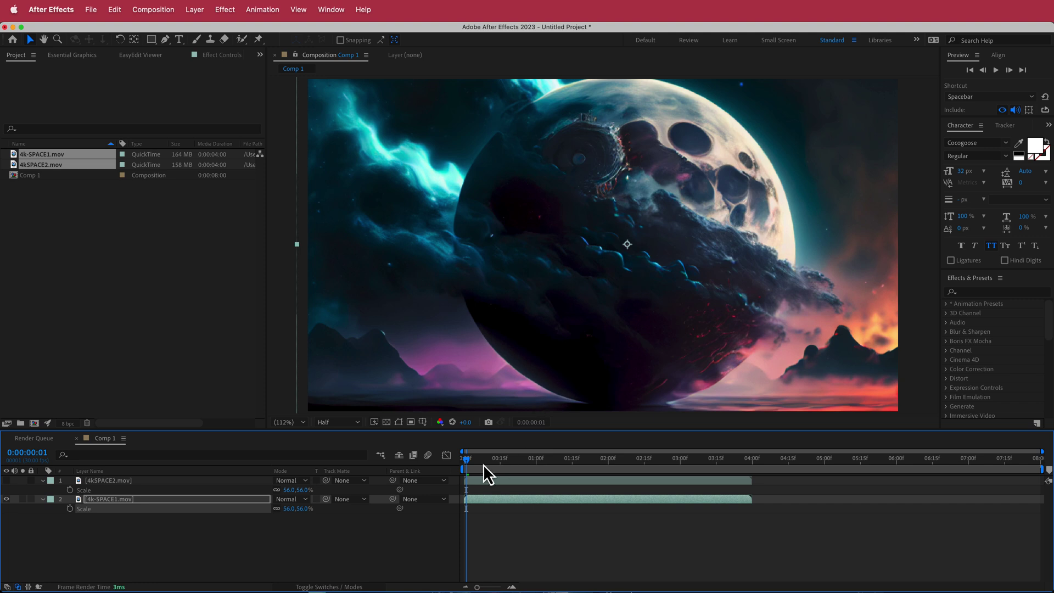
- Nudge 4k-SPACE1 slightly up-left around 0:00:02:29 and scrub back to check framing
left_click_drag(467, 459, 677, 460)
left_click(598, 251)
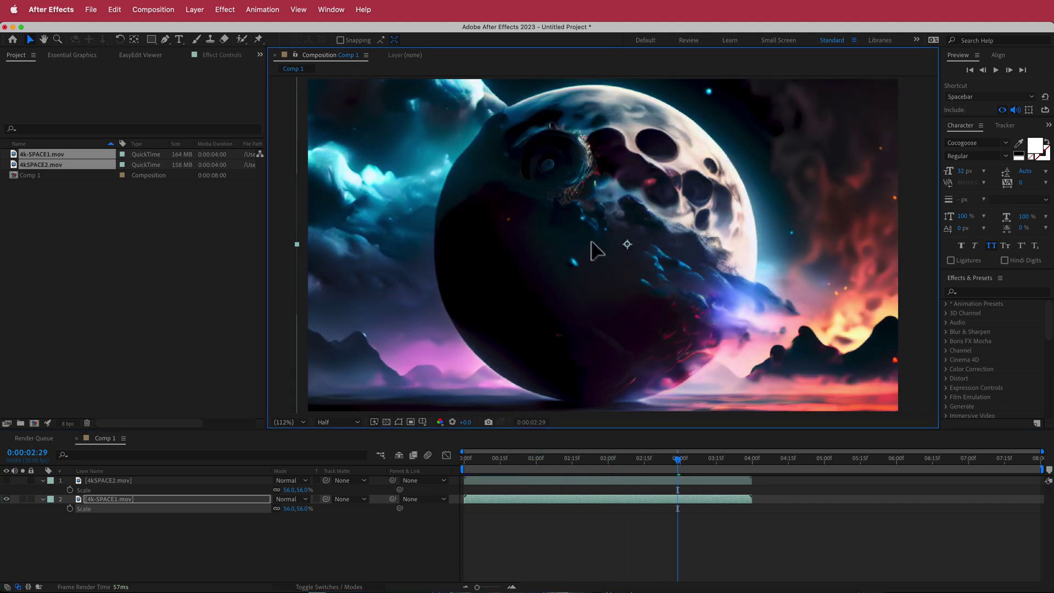
left_click_drag(597, 251, 596, 250)
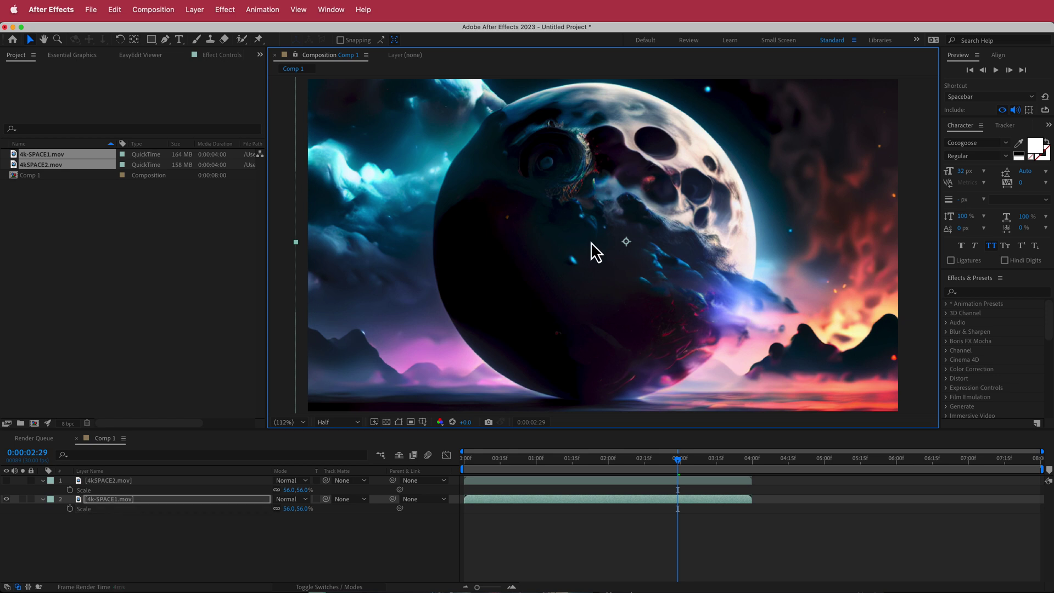
left_click_drag(678, 463, 452, 470)
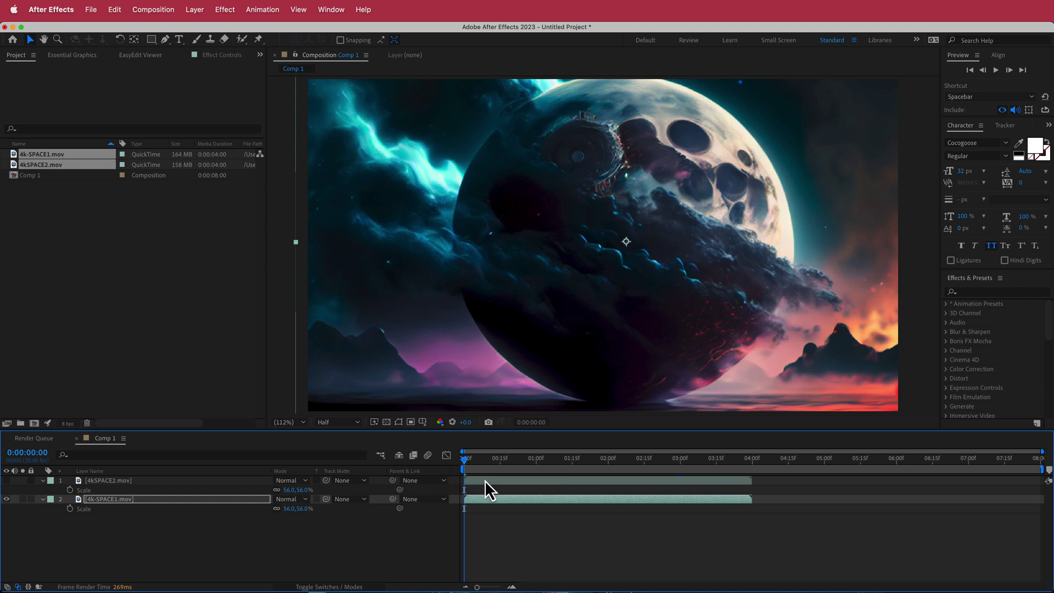
- Slide the 4kSPACE2.mov layer bar so its in-point sits at 0:00:03:10, stepping frames to verify
left_click_drag(486, 480, 767, 479)
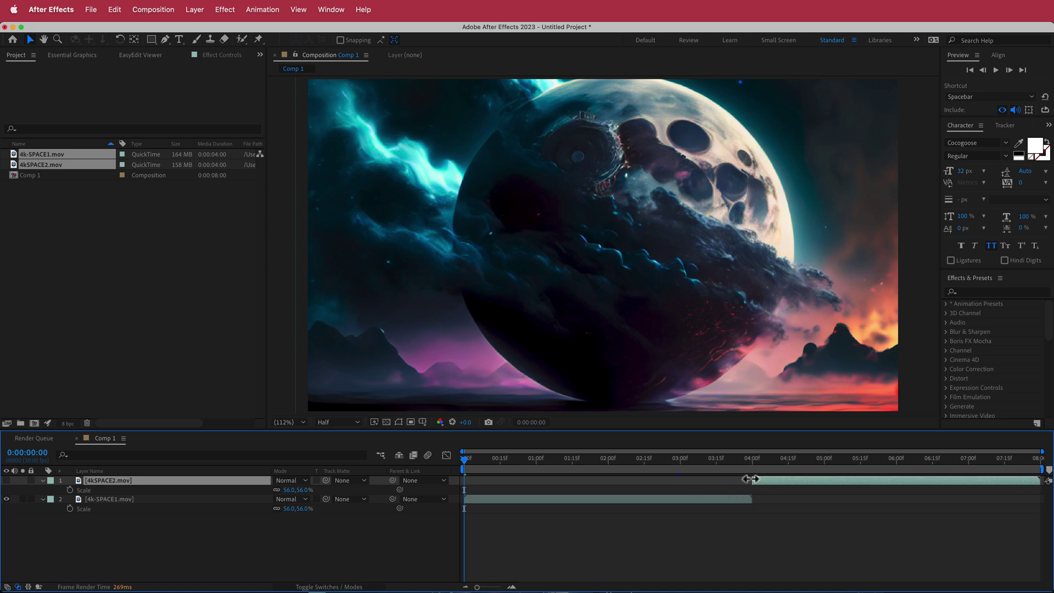
left_click_drag(464, 460, 752, 460)
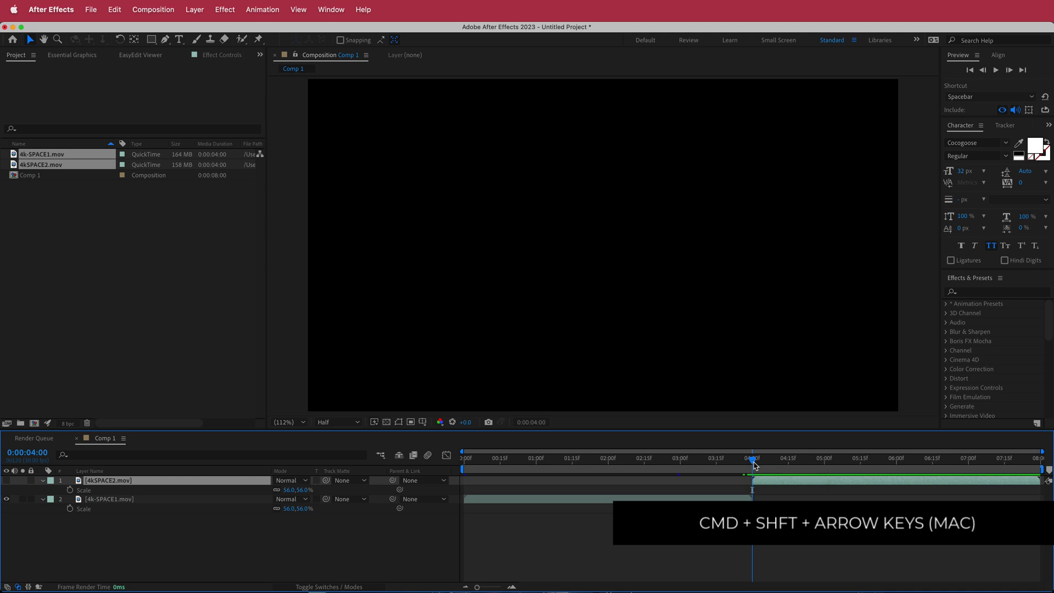
key("super+shift+Left")
key("super+shift+Left")
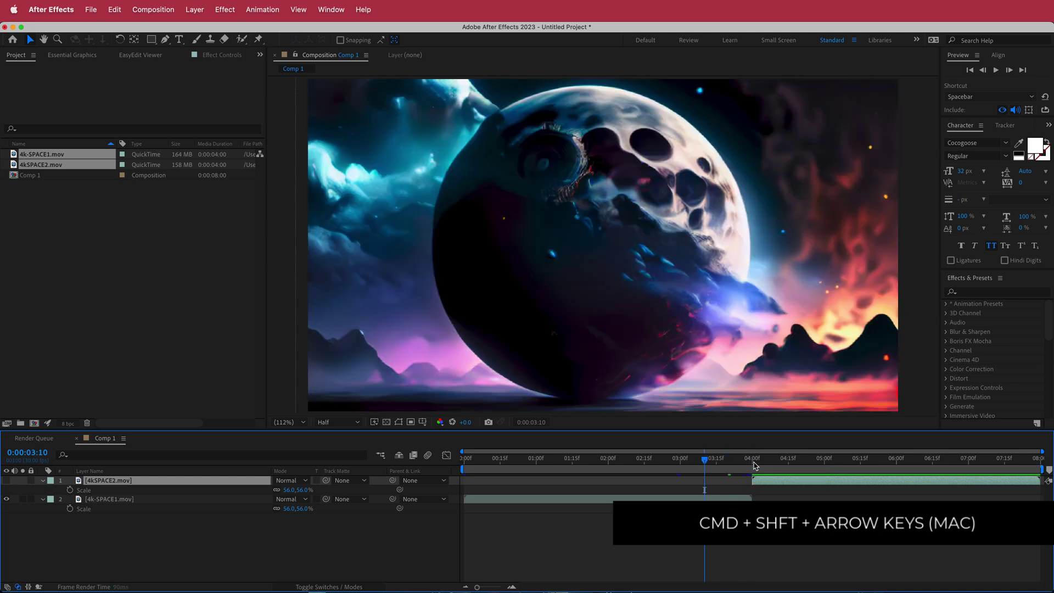
left_click_drag(765, 481, 719, 485)
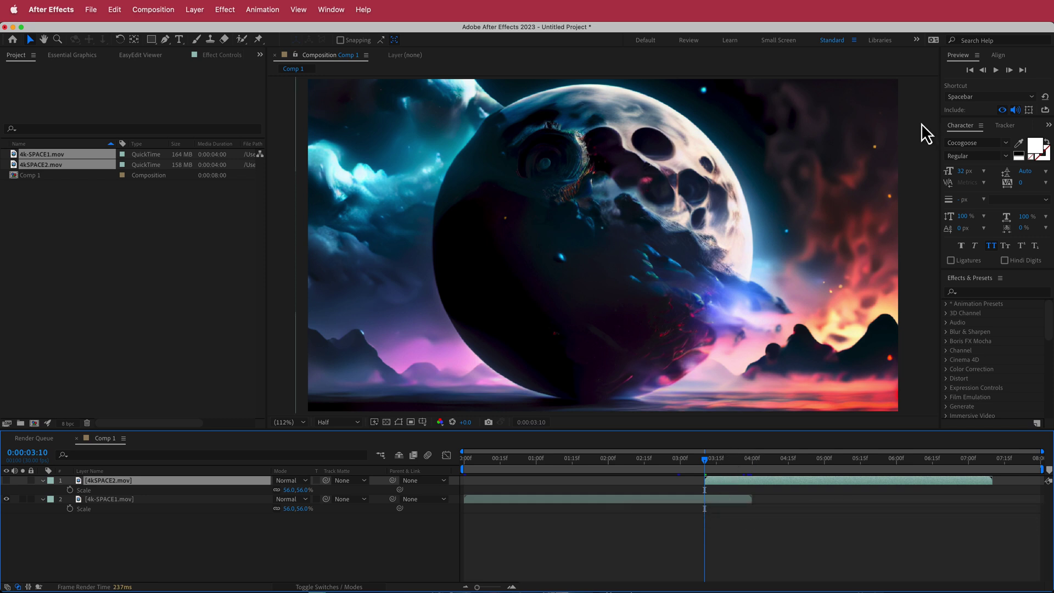
left_click(1010, 70)
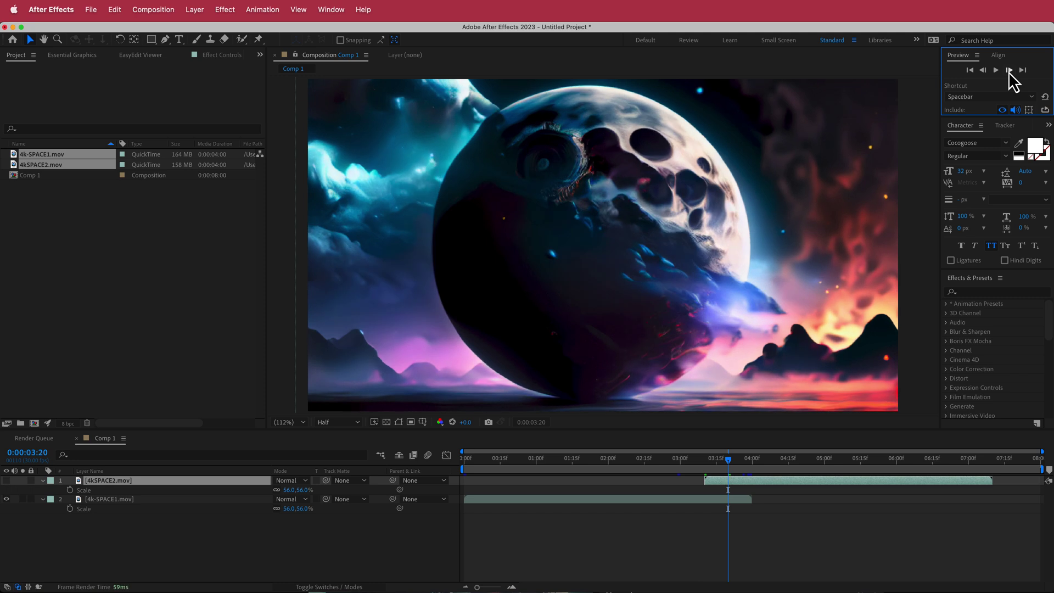
left_click(983, 70)
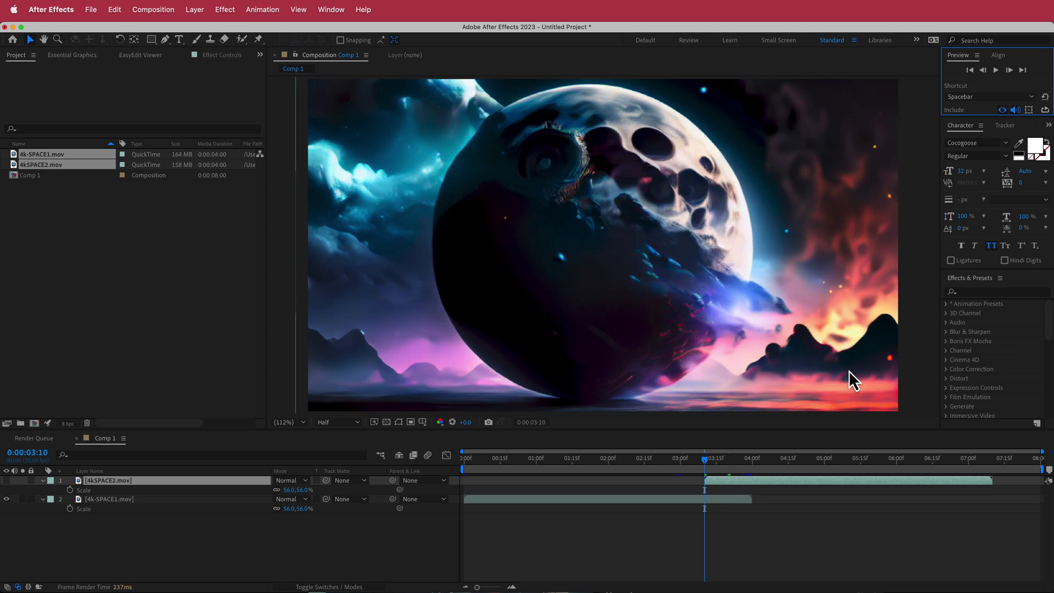
- Keyframe 4k-SPACE1.mov Opacity at 100% at 0:00:03:10 and 0% at 0:00:04:00
left_click(707, 483)
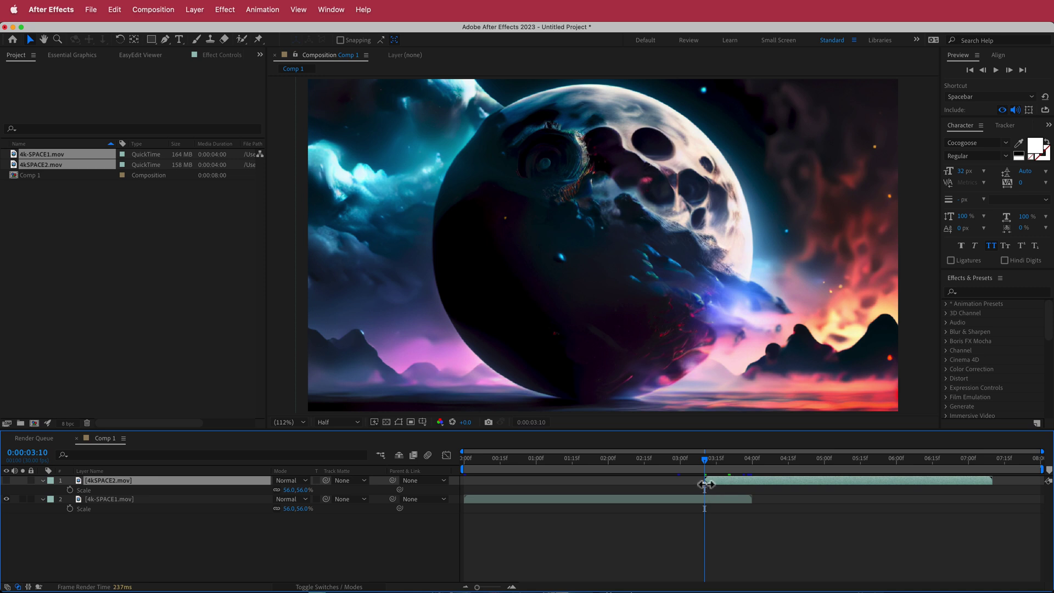
key("shift+Page_Down")
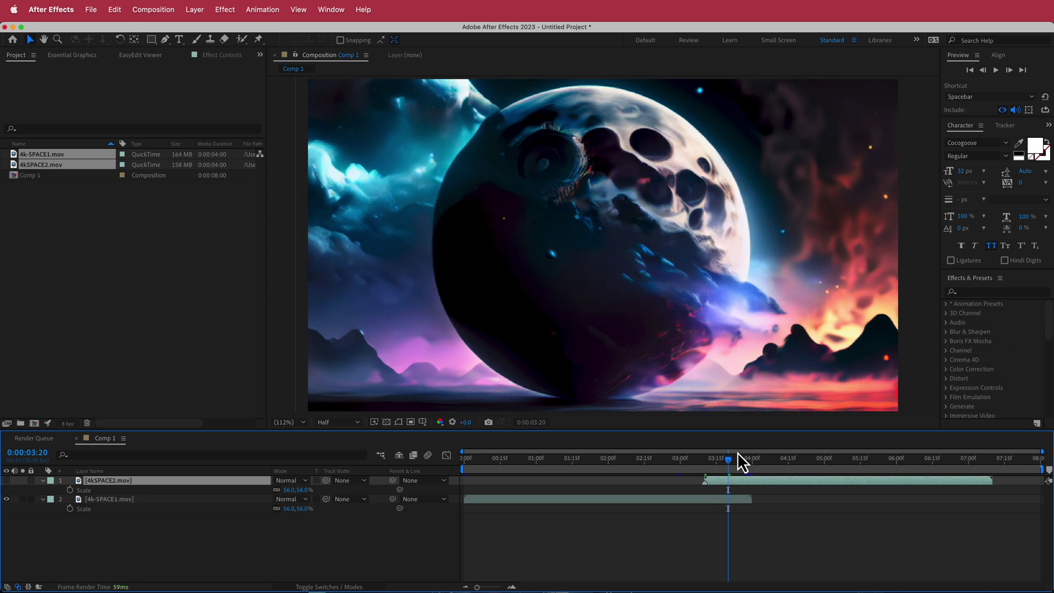
key("shift+Page_Down")
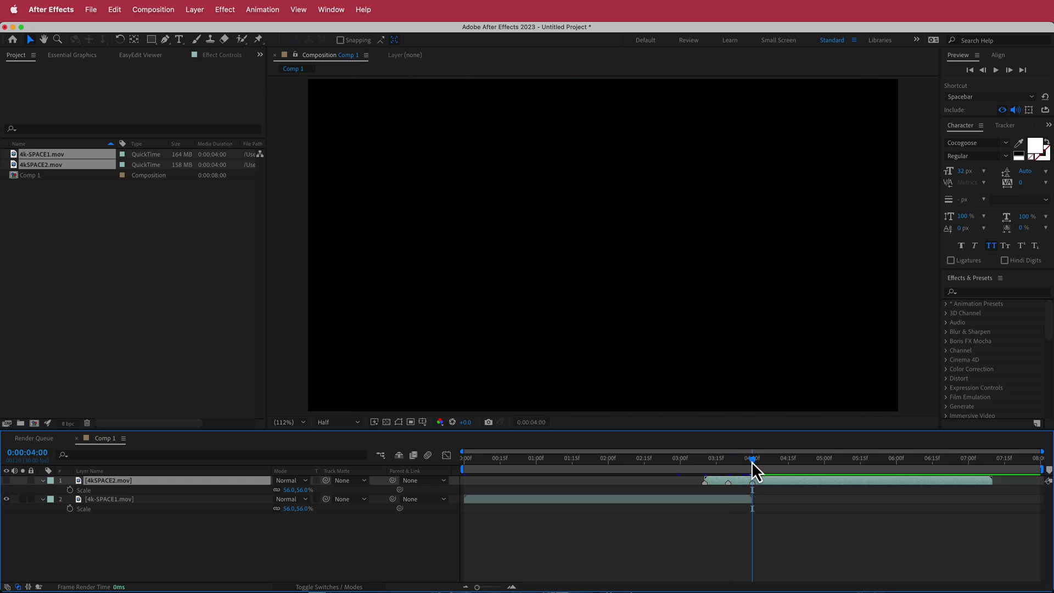
left_click_drag(751, 462, 704, 463)
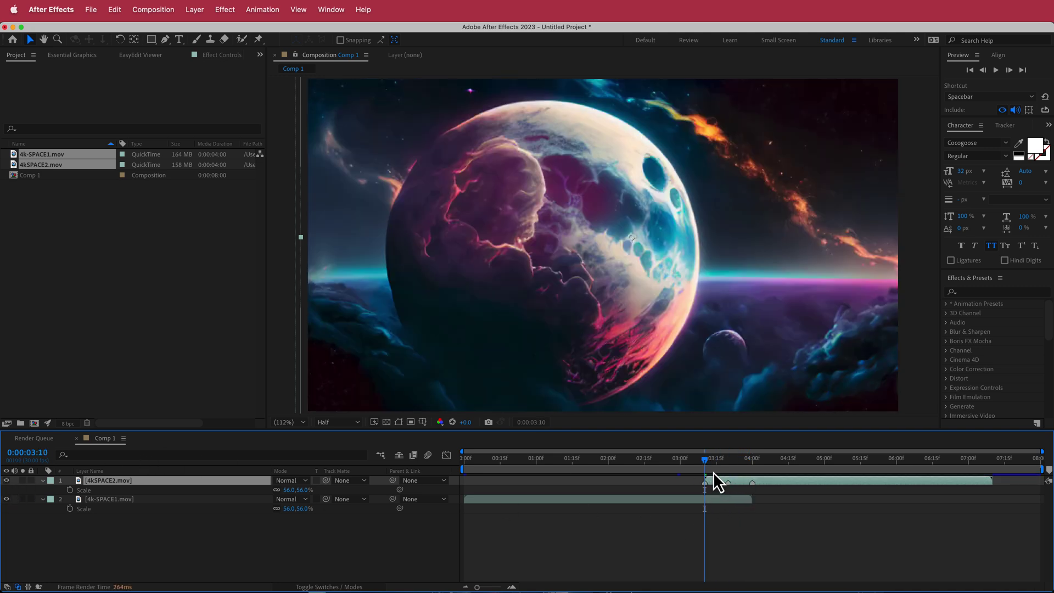
mouse_move(703, 459)
left_mouse_down()
mouse_move(754, 460)
mouse_move(706, 462)
left_mouse_up()
left_click(114, 499)
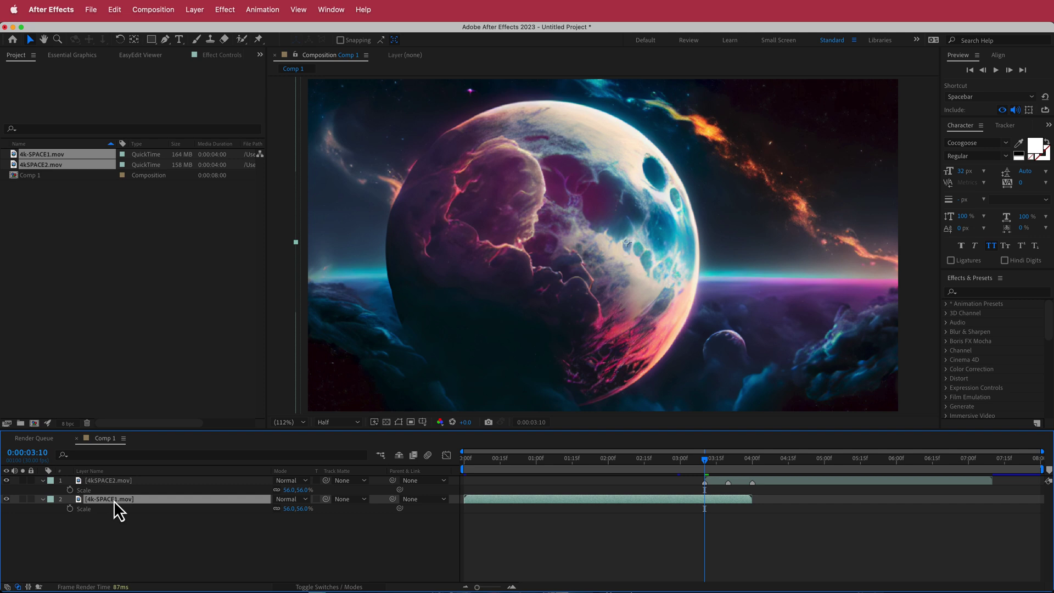
key("t")
left_click(69, 509)
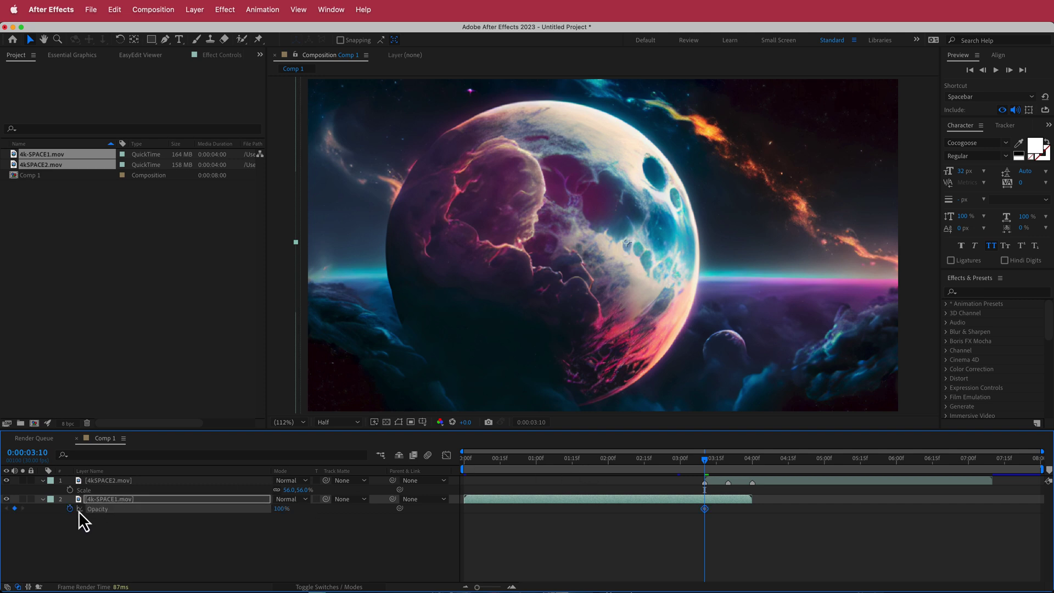
key("k")
key("k")
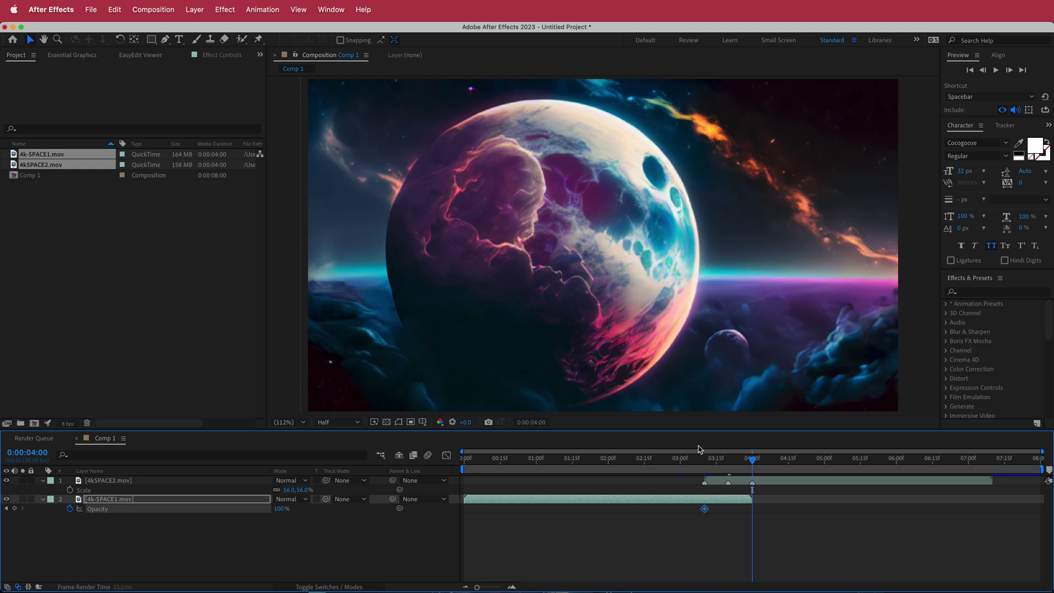
left_click(277, 509)
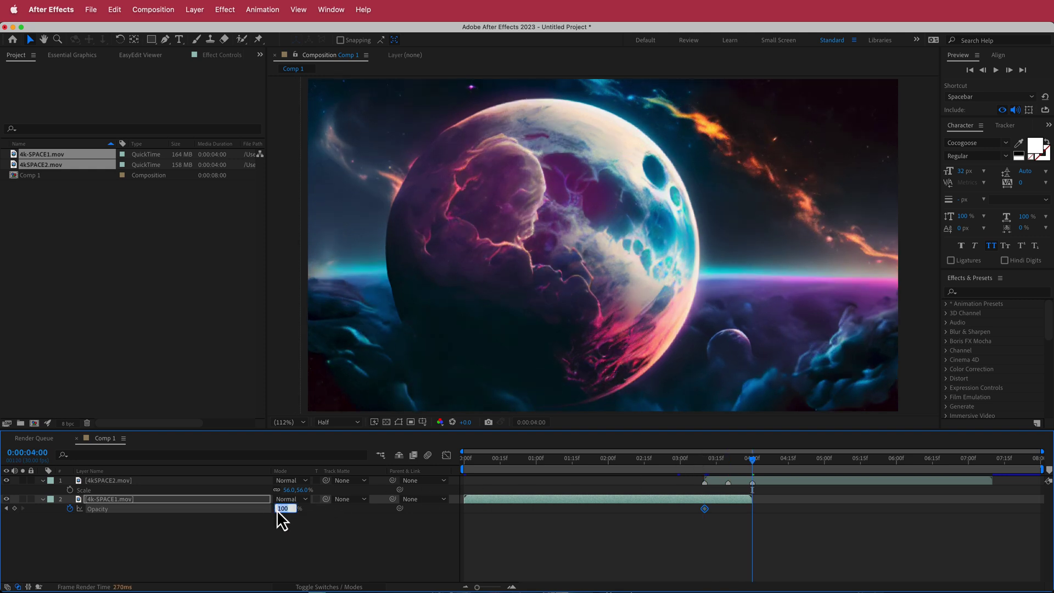
type("0")
key("Return")
- Apply Easy Ease to both 4k-SPACE1 Opacity keyframes
left_click(702, 509, "shift")
left_click(263, 10)
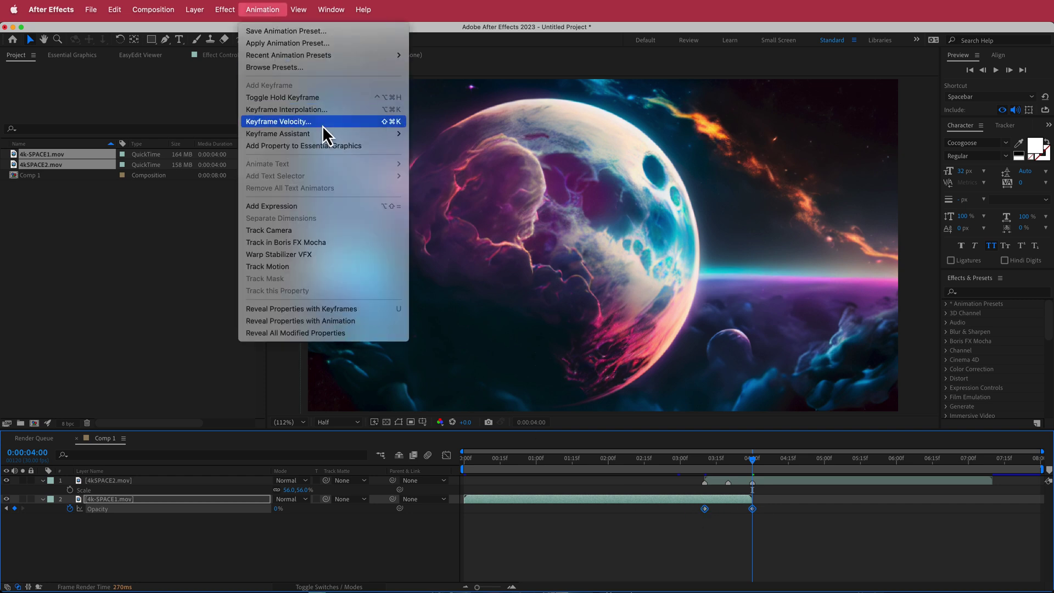
mouse_move(320, 134)
left_click(463, 169)
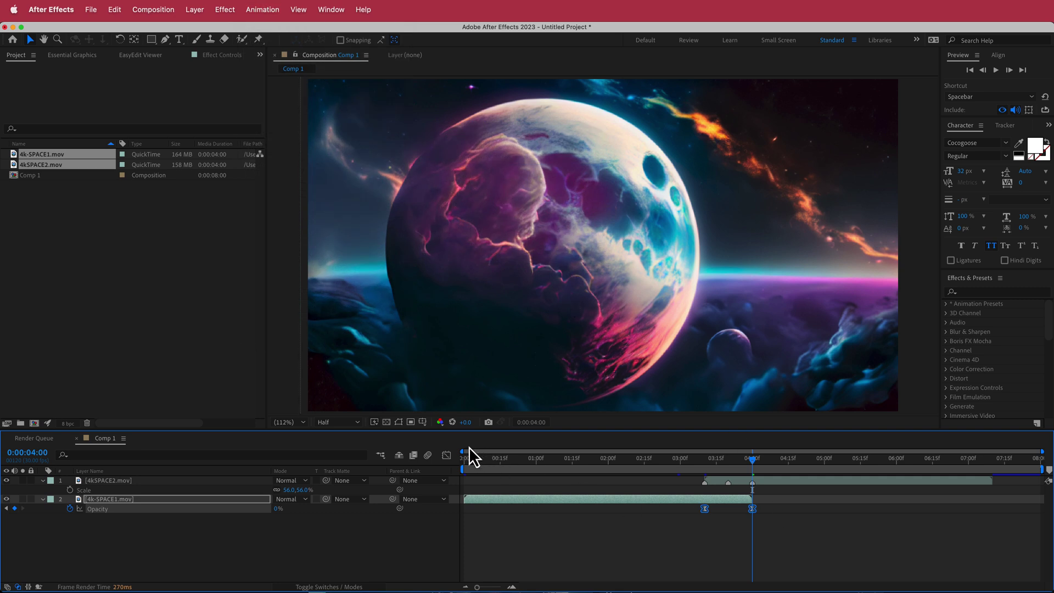
- In the Graph Editor's value graph, lengthen both keyframes' bezier ease handles for a smoother fade
left_click(447, 456)
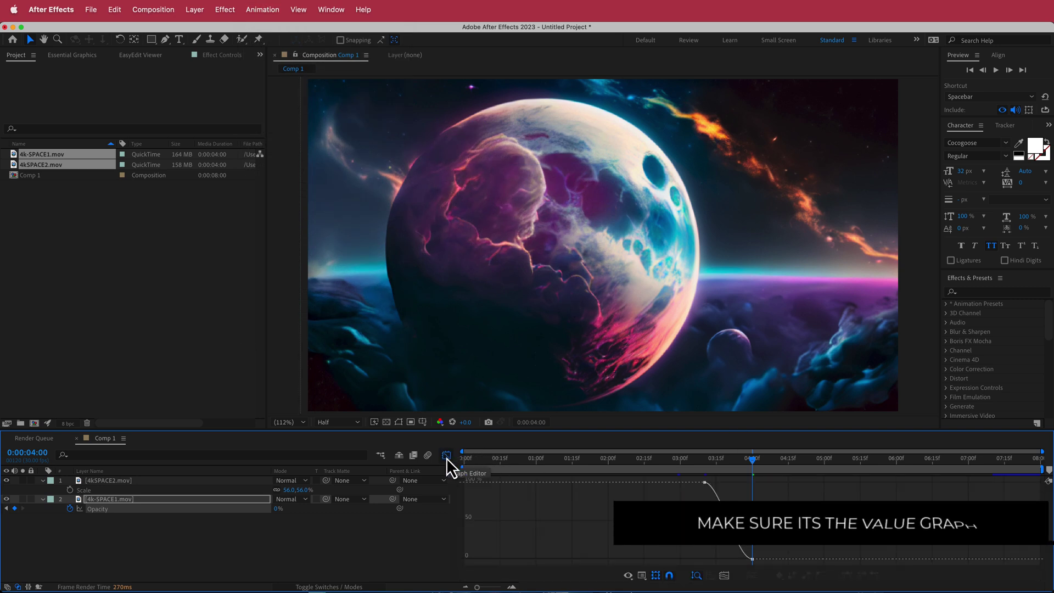
right_click(569, 501)
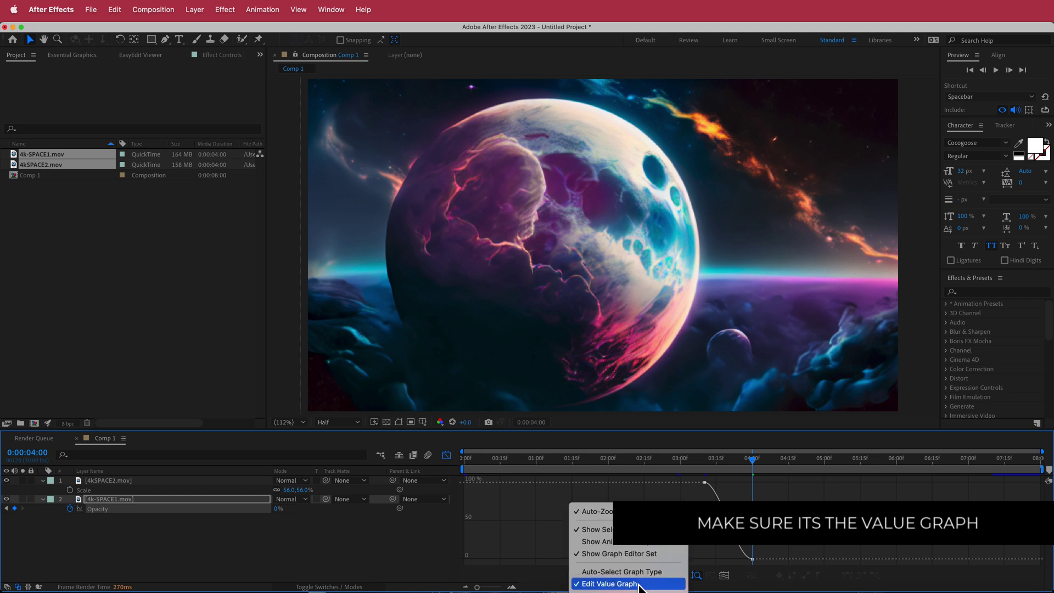
left_click(626, 591)
right_click(580, 505)
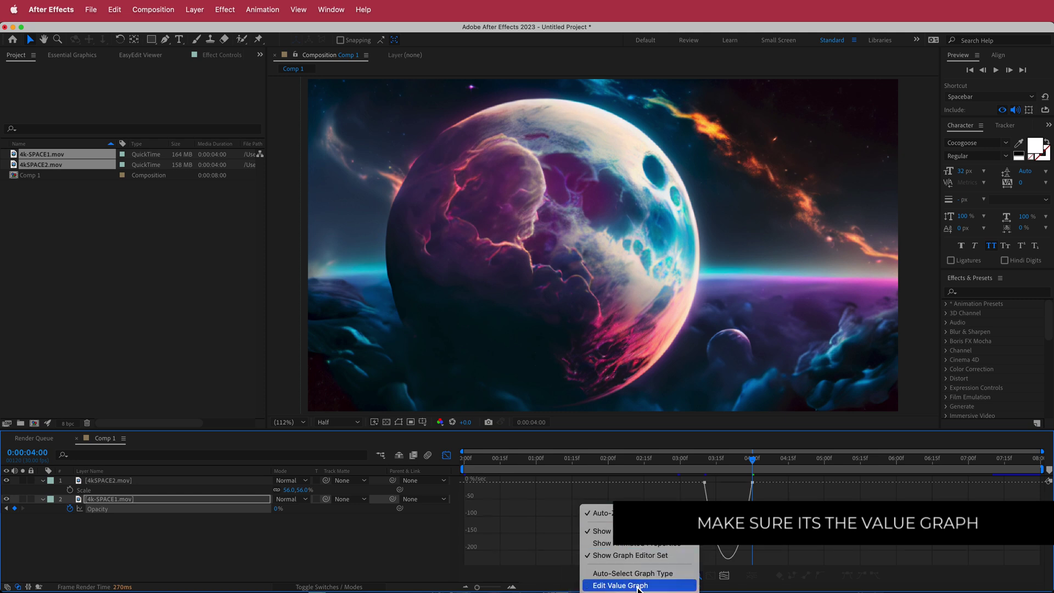
left_click(636, 587)
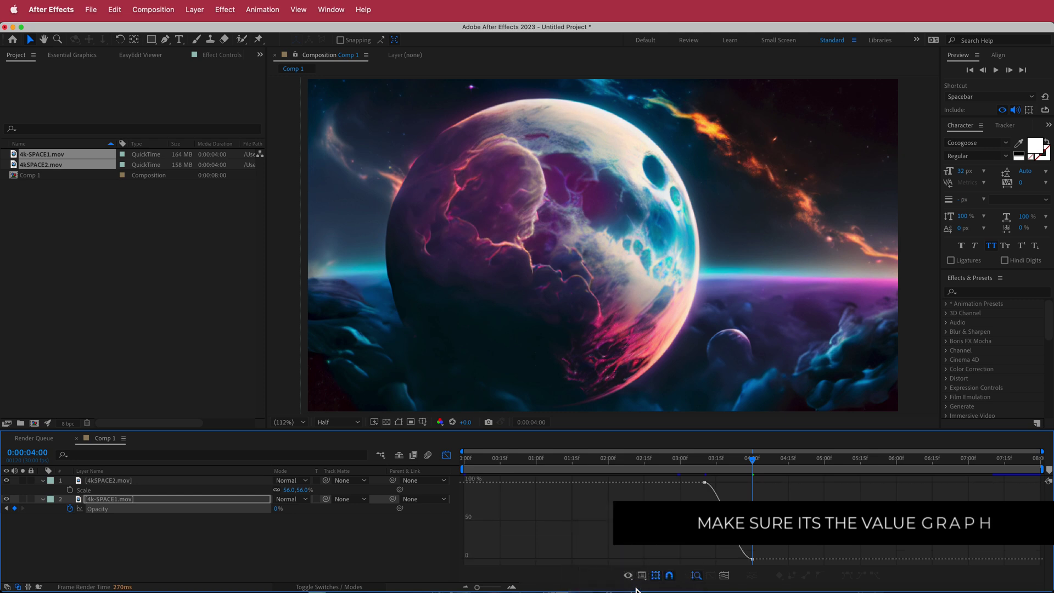
left_click(705, 482)
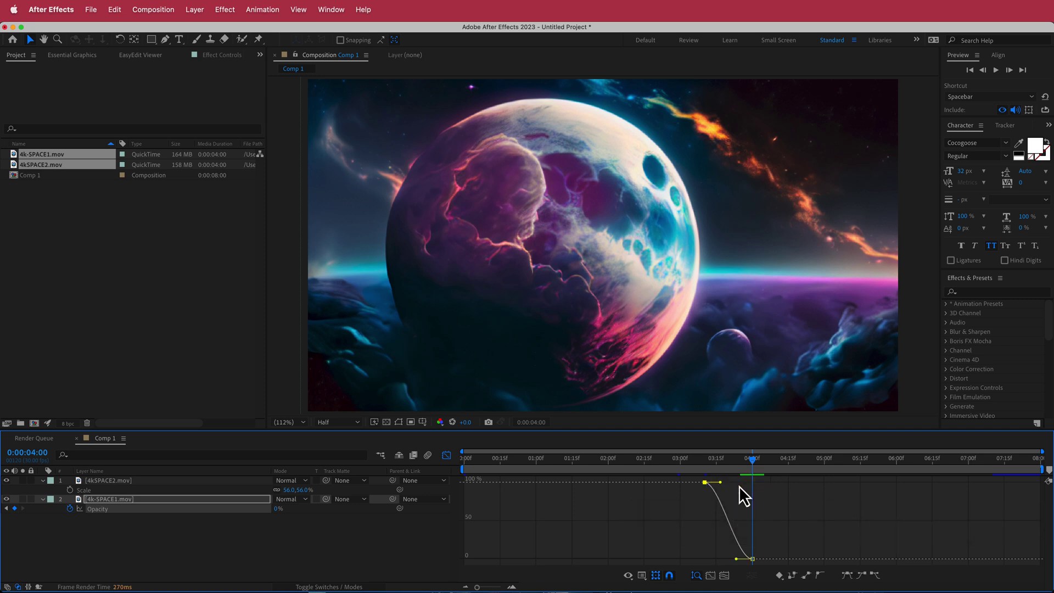
left_click_drag(720, 483, 776, 482)
left_click_drag(737, 560, 698, 560)
mouse_move(720, 491)
left_click(447, 457)
left_click_drag(751, 460, 704, 463)
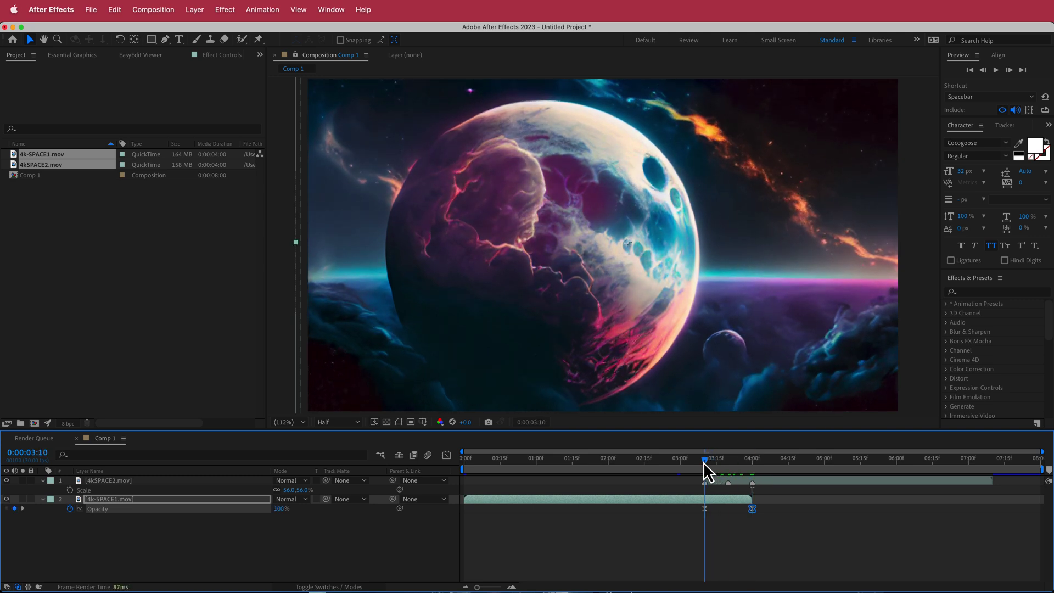
- Keyframe 4kSPACE2.mov Opacity at 0% at 0:00:03:10 and 100% at 0:00:04:00
left_click(130, 481)
key("t")
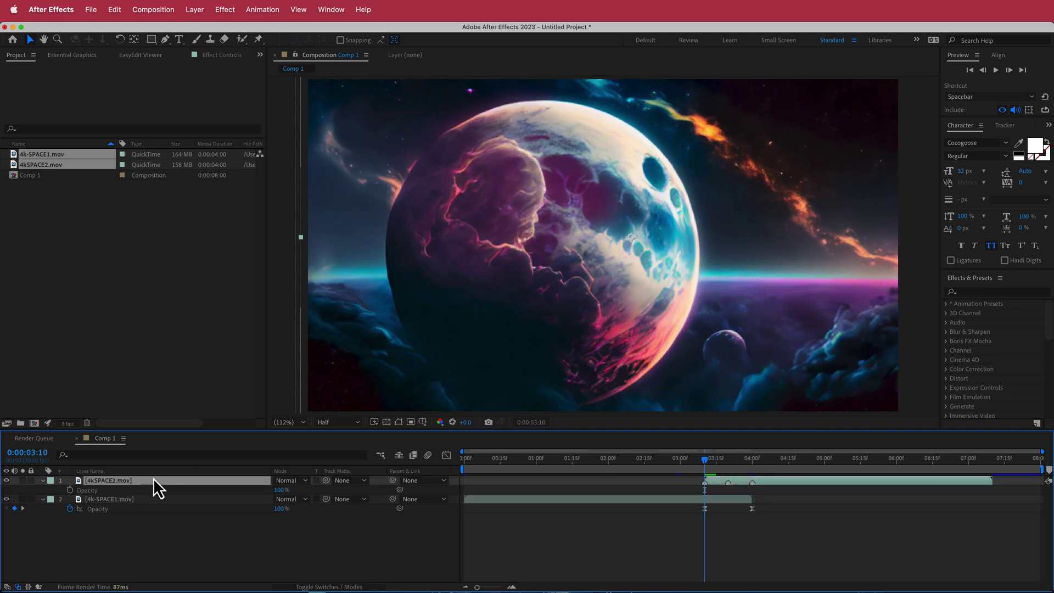
left_click(70, 490)
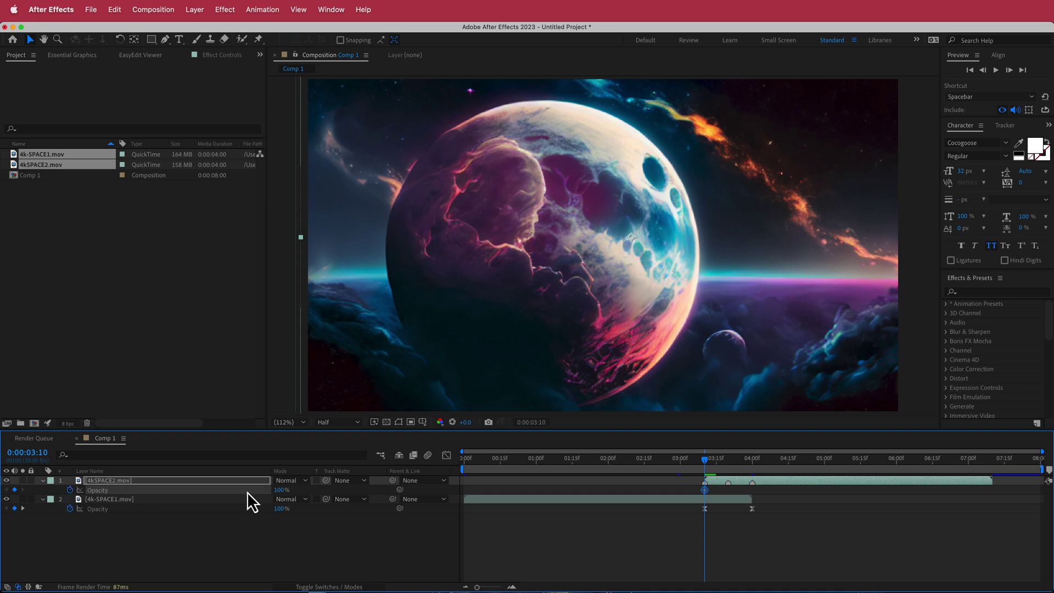
left_click(279, 489)
type("0")
left_click_drag(716, 461, 754, 461)
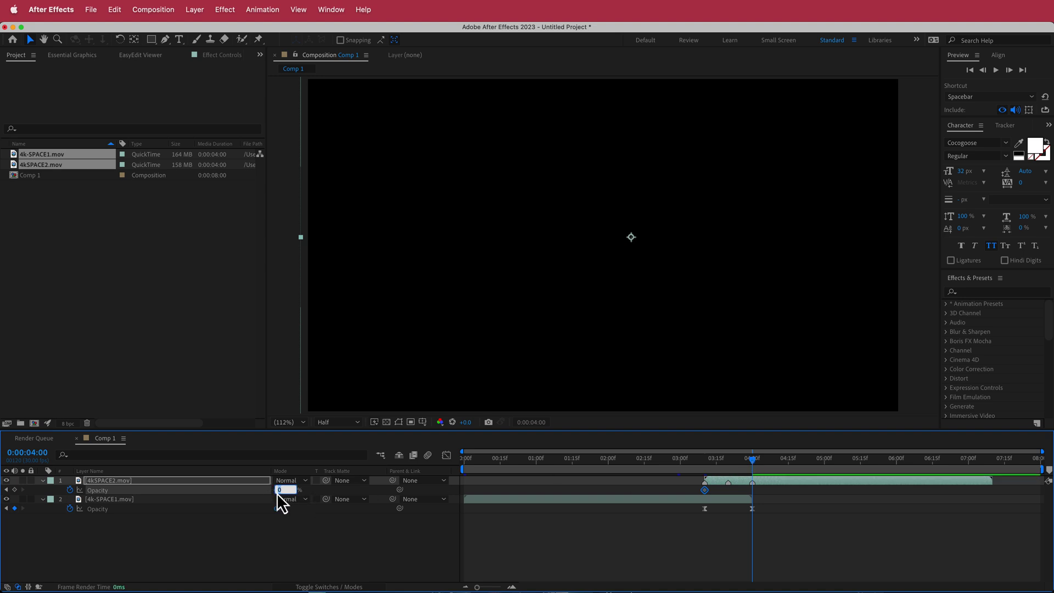
key("Return")
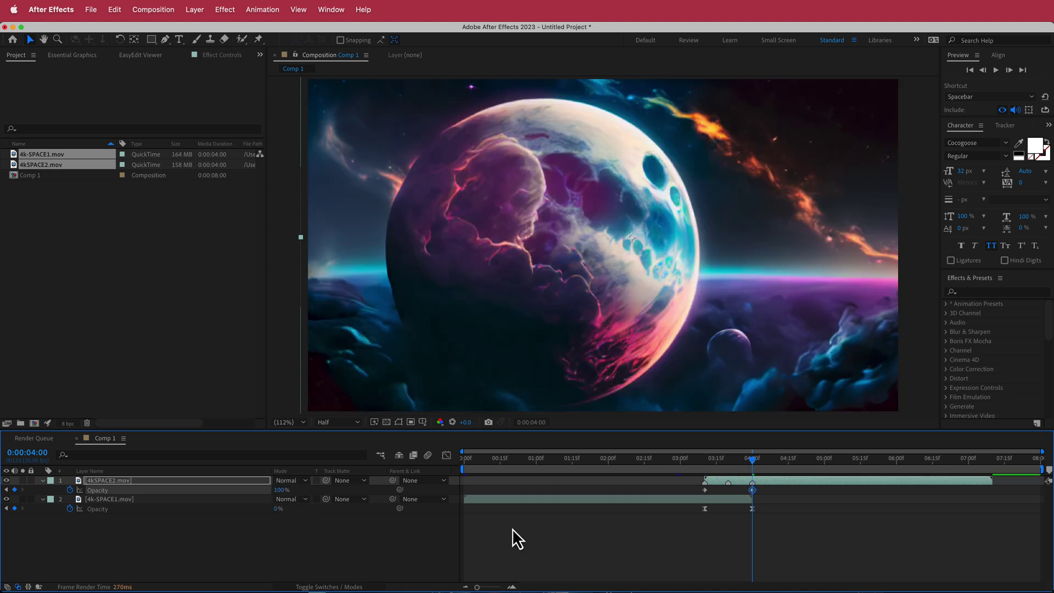
- Easy Ease the fade-in keyframes, stretch their graph handles, and preview mid-crossfade
left_click_drag(736, 491, 696, 493)
left_click(269, 11)
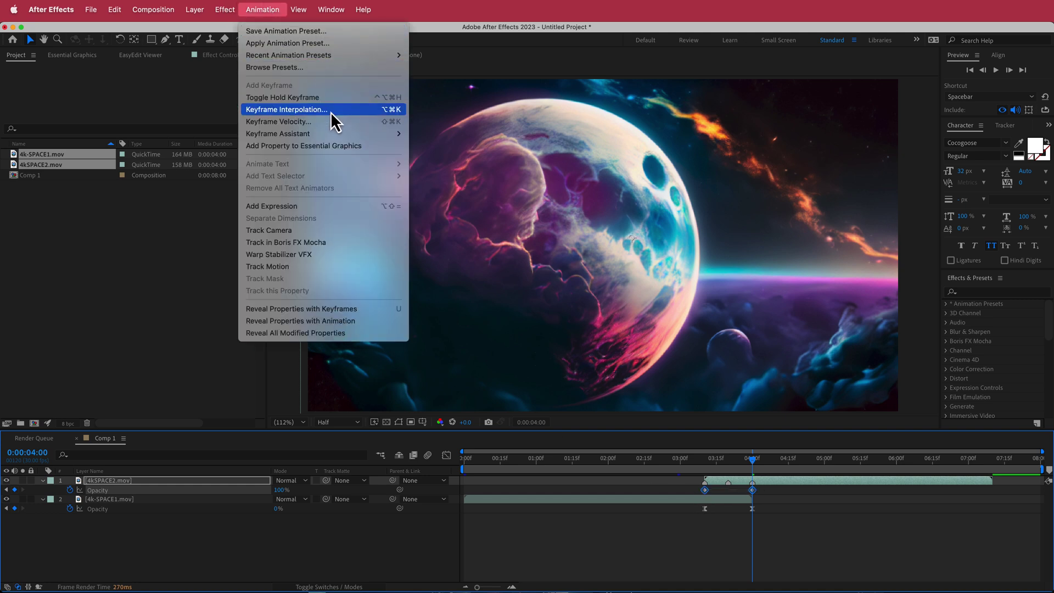
mouse_move(328, 132)
left_click(470, 174)
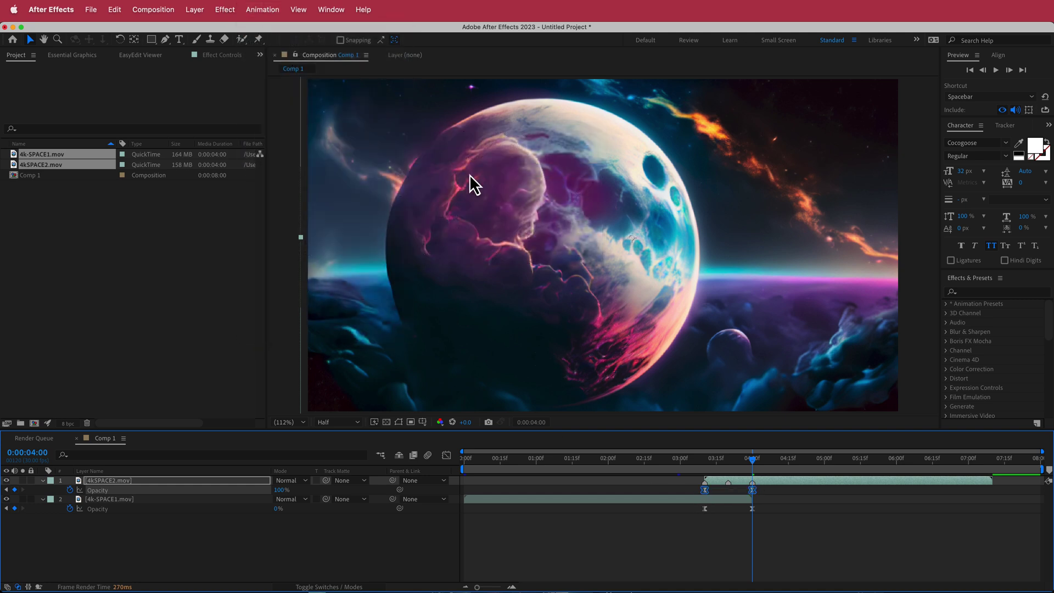
left_click(448, 458)
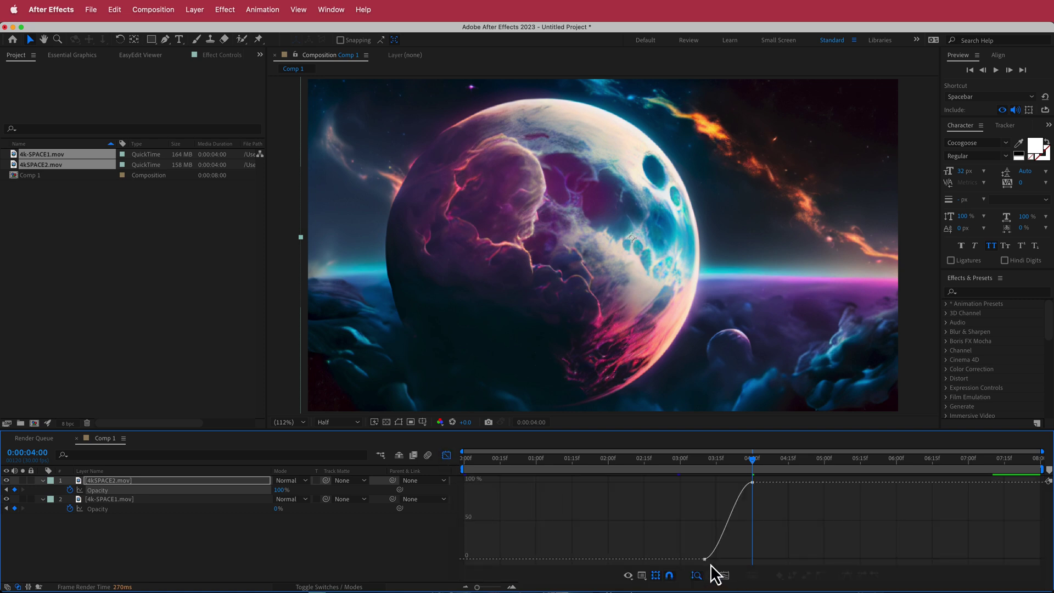
mouse_move(706, 560)
left_click_drag(720, 559, 751, 560)
left_click_drag(736, 482, 705, 483)
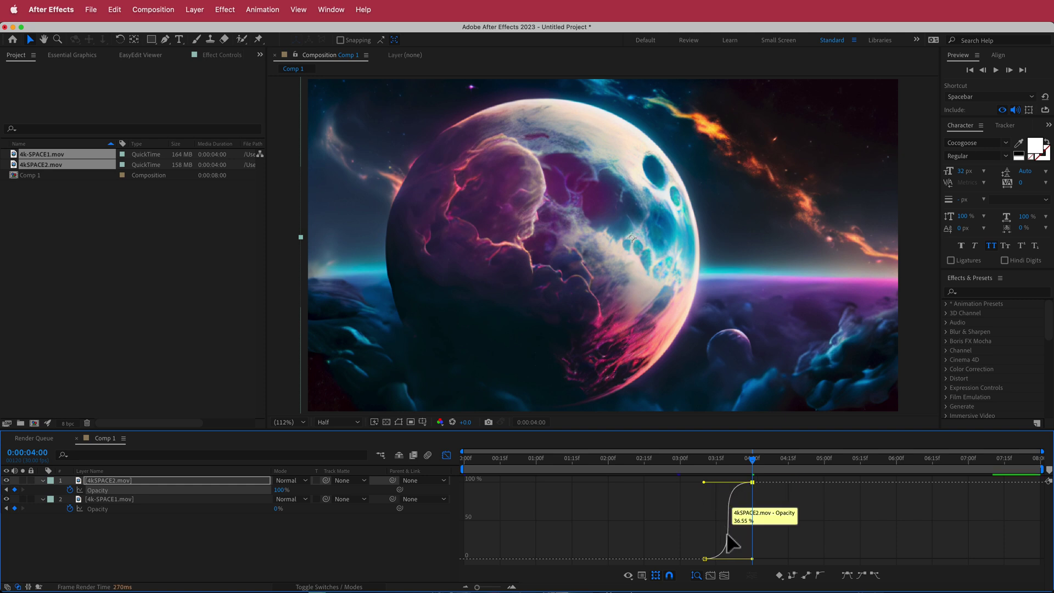
left_click(447, 456)
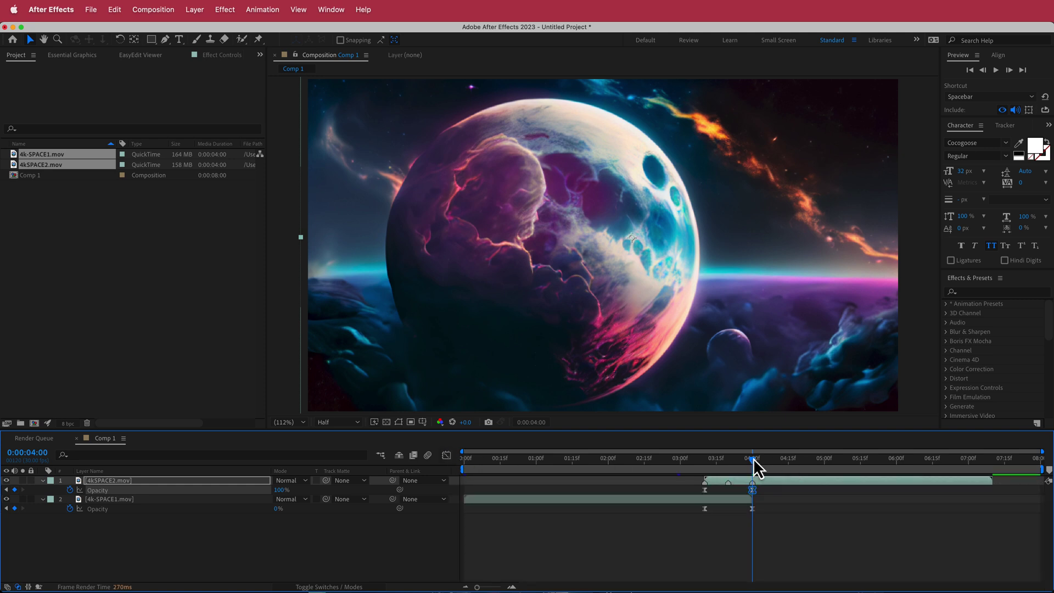
left_click_drag(753, 459, 710, 460)
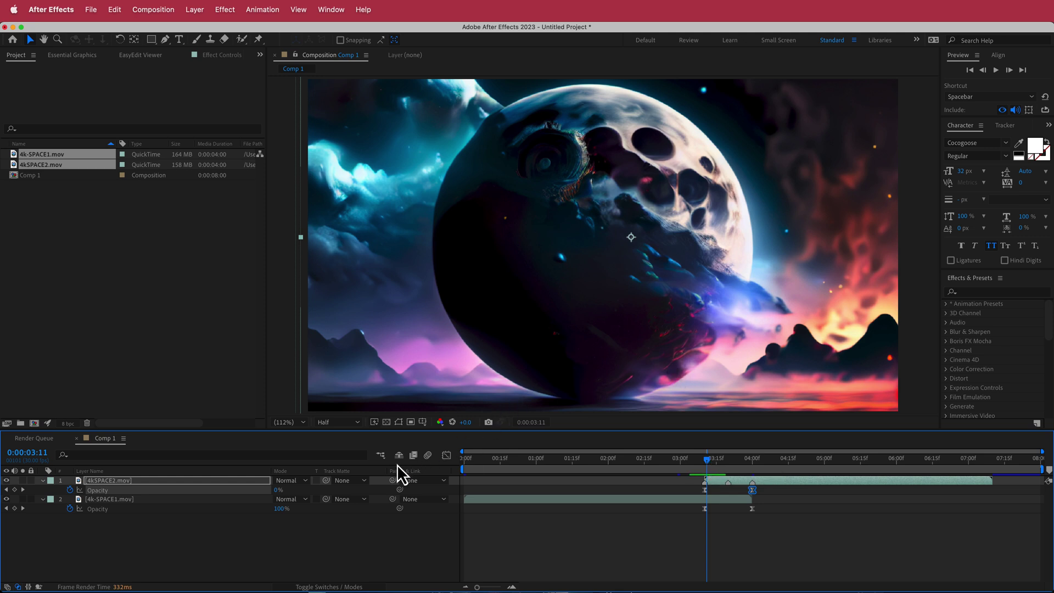
- Add a new adjustment layer and apply the Transform effect to it
right_click(380, 481)
mouse_move(400, 491)
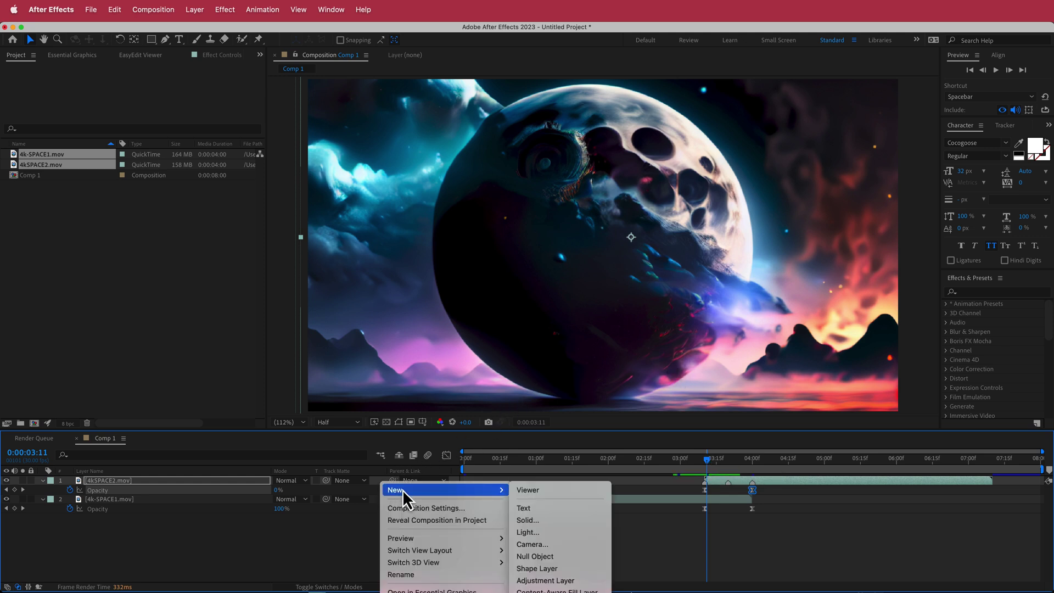
left_click(565, 581)
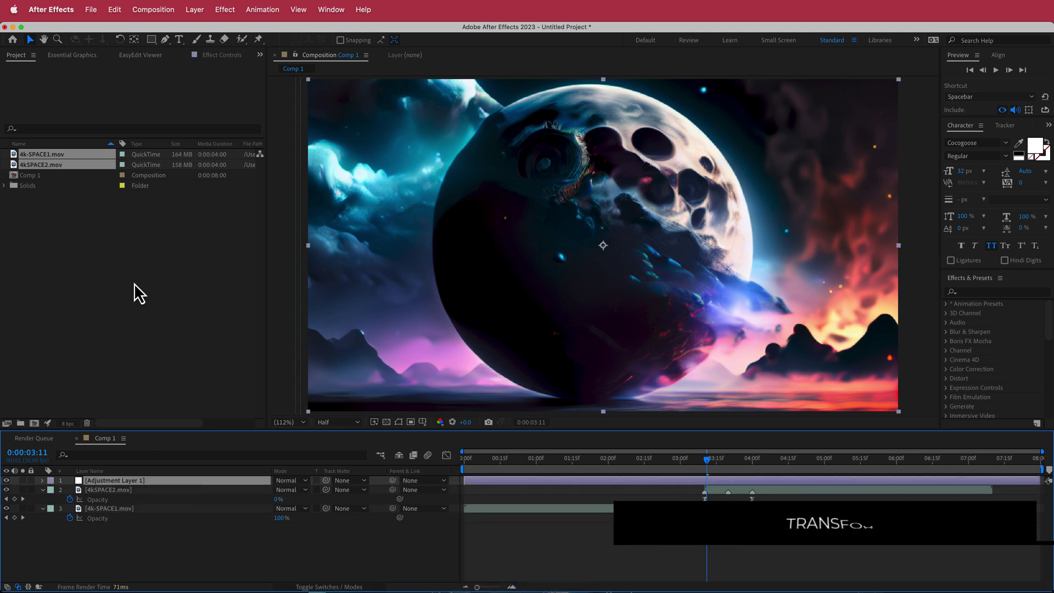
key("ctrl+space")
type("tra")
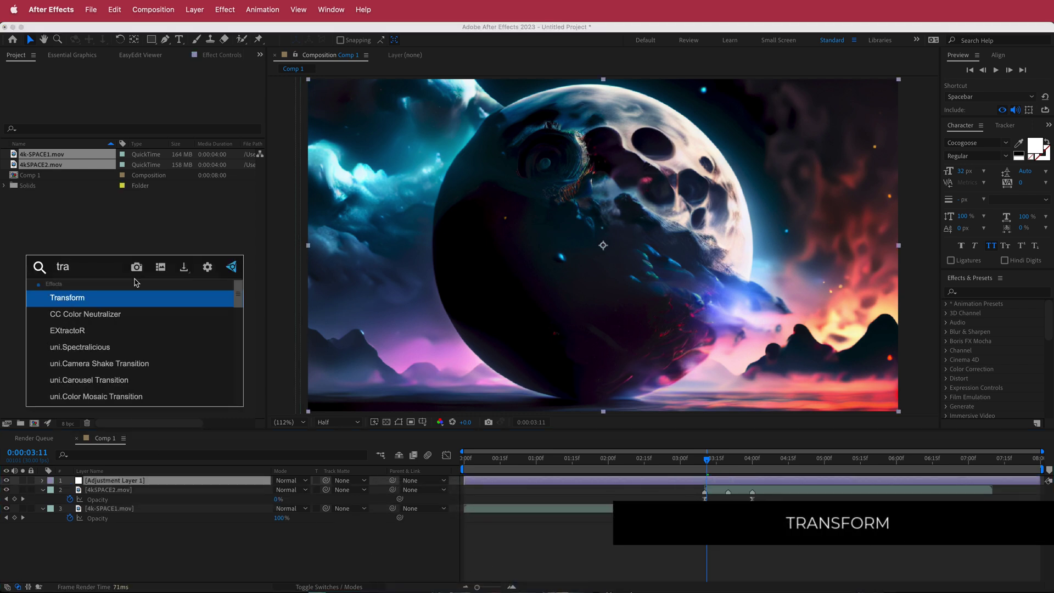
key("Return")
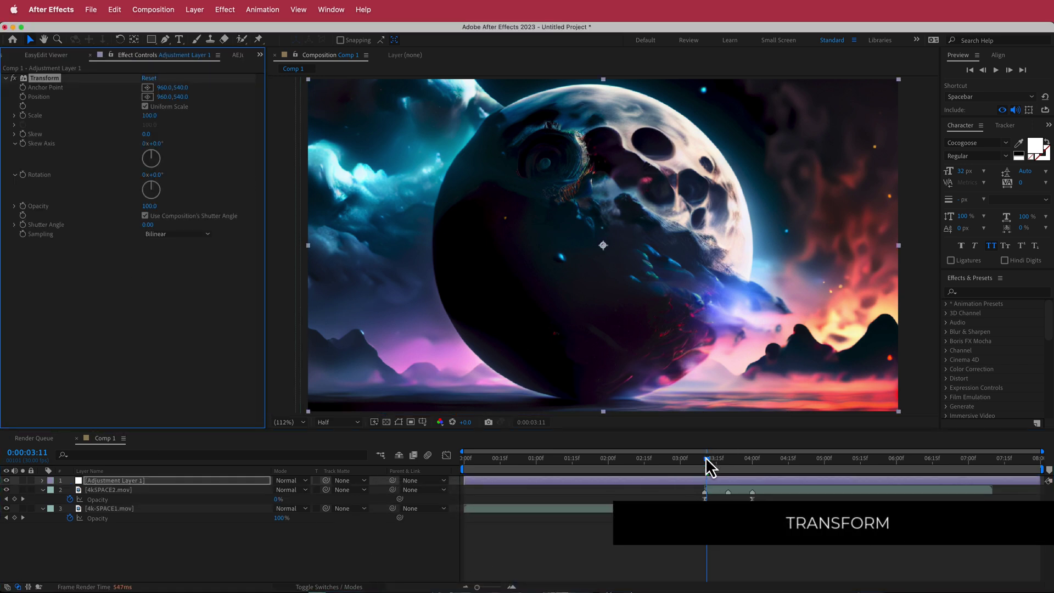
- Keyframe Transform Scale at 100 at 03:10, 200 at 03:20, and 100 at 04:00
left_click_drag(707, 461, 705, 460)
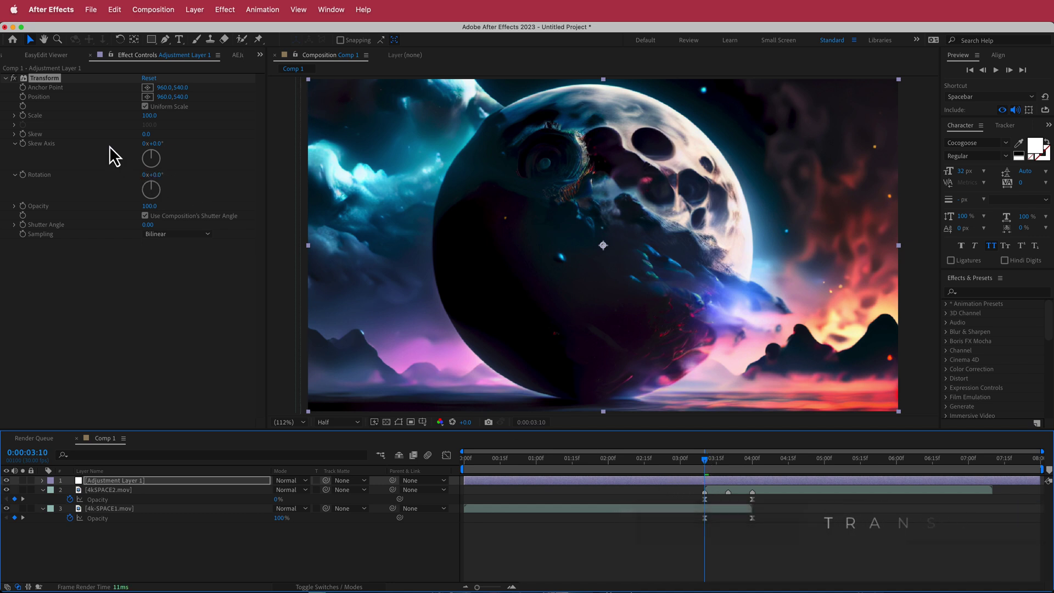
left_click(22, 118)
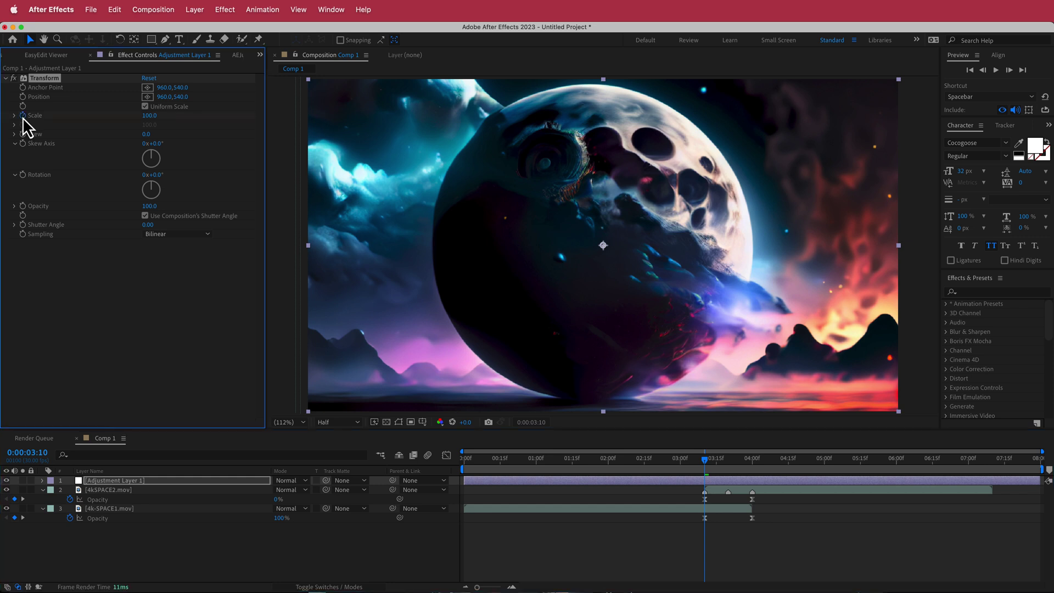
key("k")
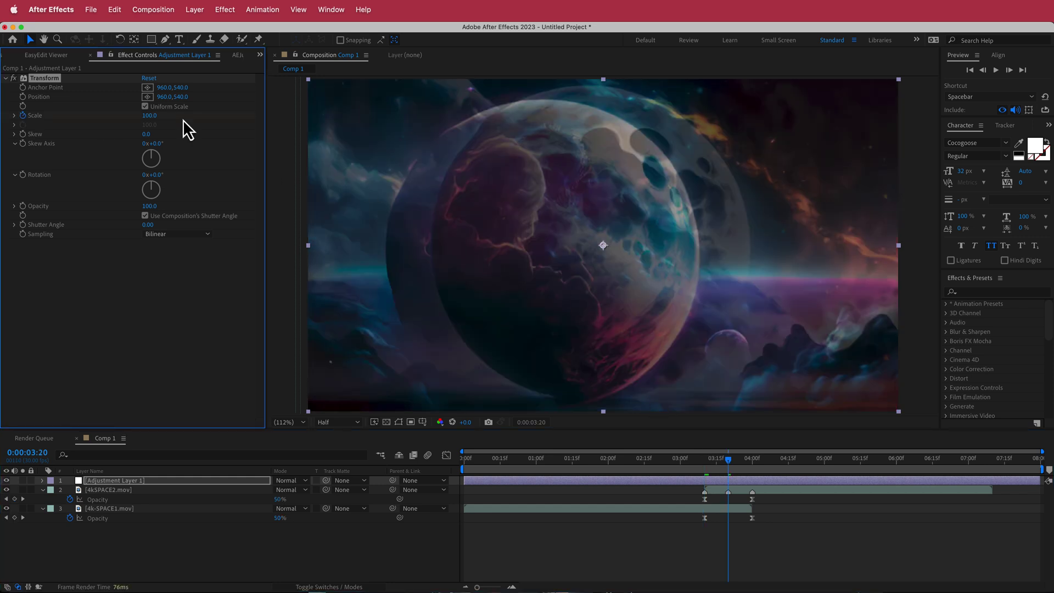
left_click(148, 116)
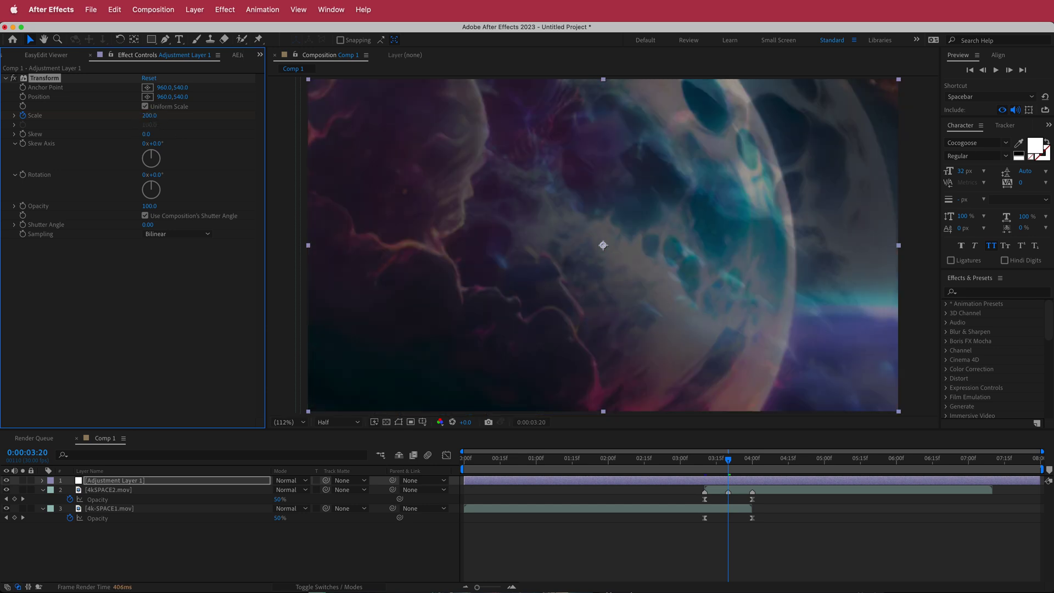
key("k")
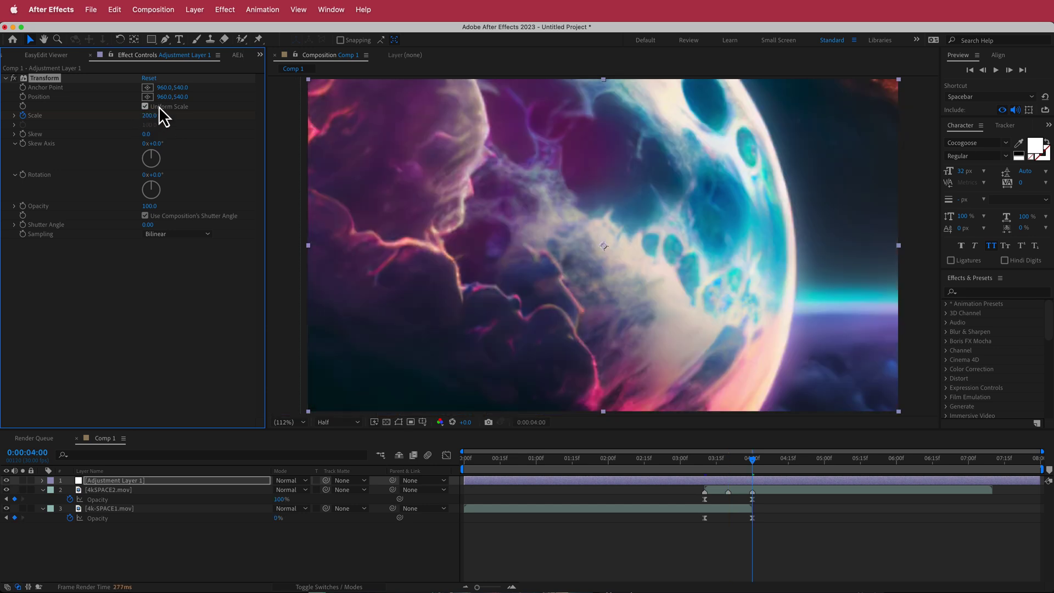
left_click(149, 116)
type("100")
key("Return")
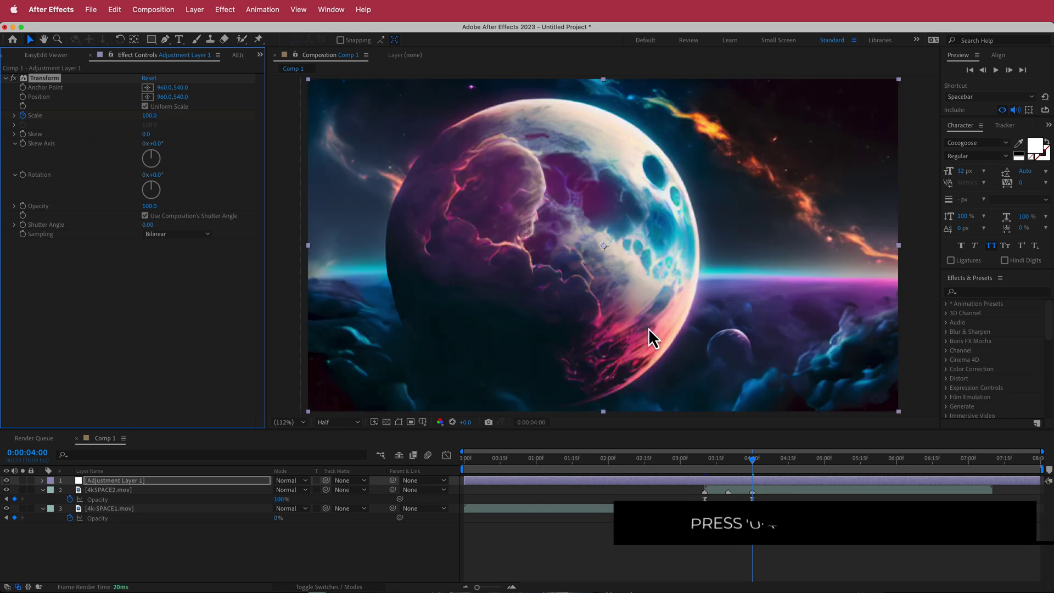
- Apply Easy Ease to all three Scale keyframes via Keyframe Assistant
key("u")
left_click(103, 499)
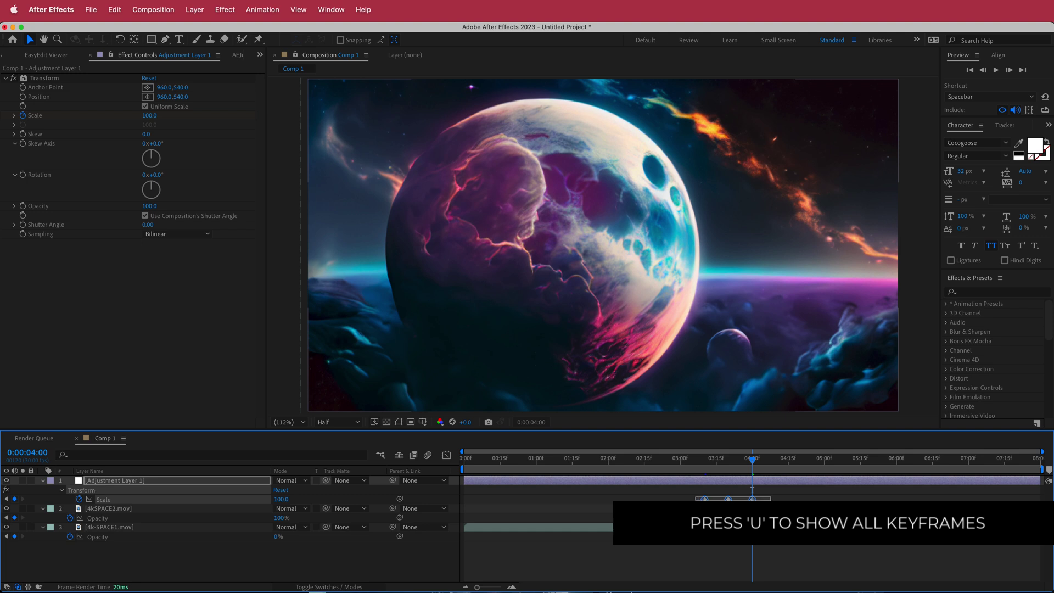
left_click(262, 9)
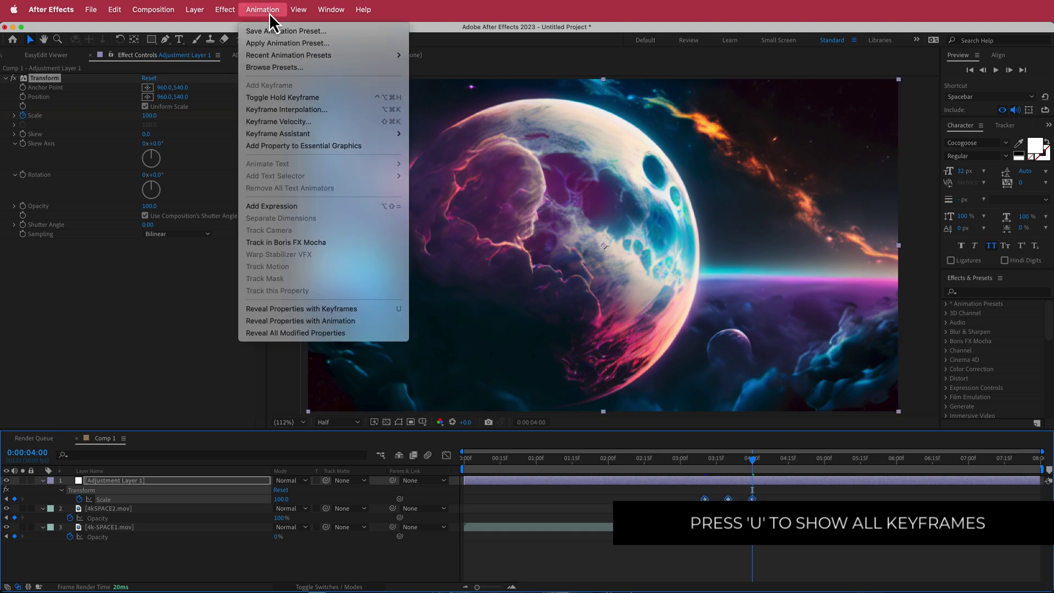
mouse_move(327, 137)
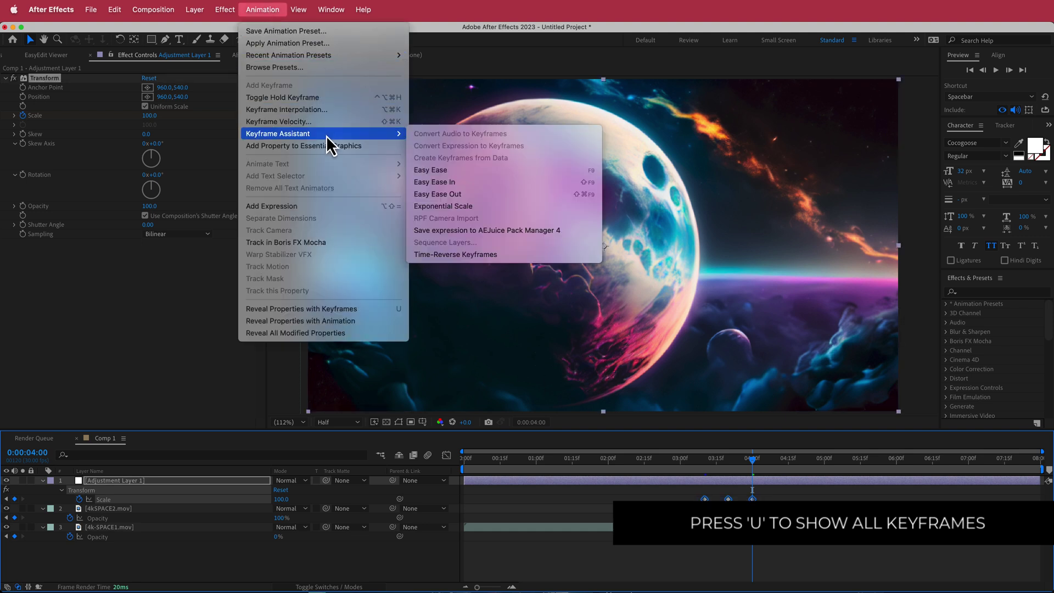
left_click(459, 171)
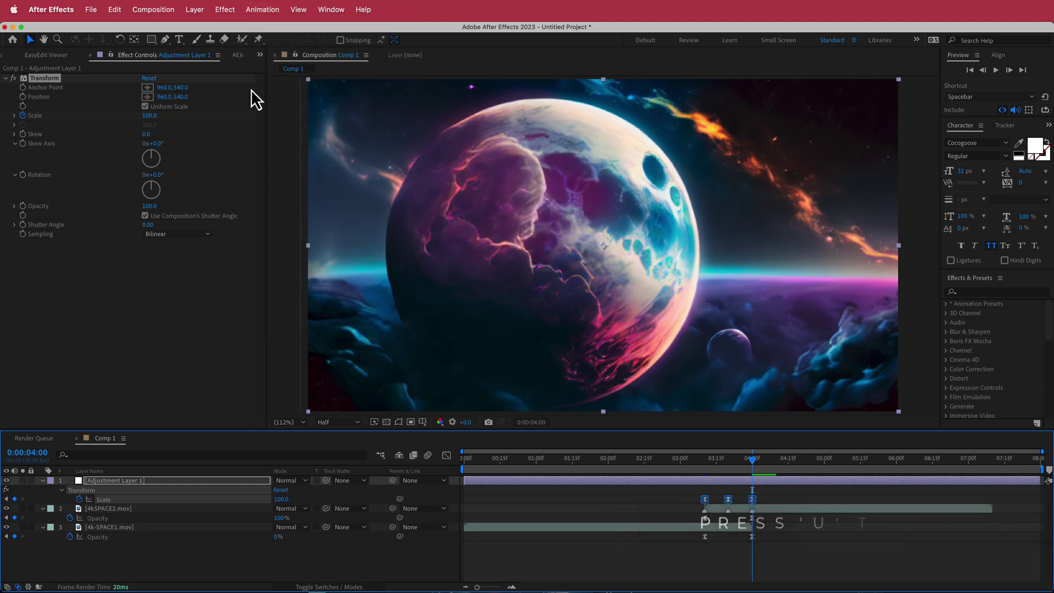
- Reshape the Scale curve's bezier handles in the Graph Editor into a sharp spike at 200
left_click(447, 456)
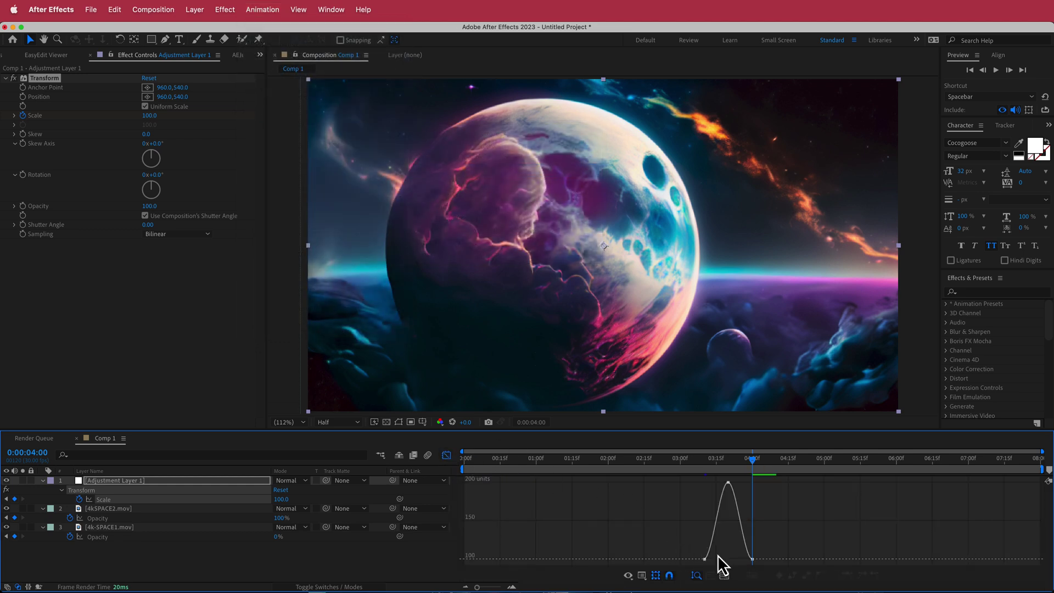
left_click_drag(712, 560, 729, 559)
left_click(752, 559)
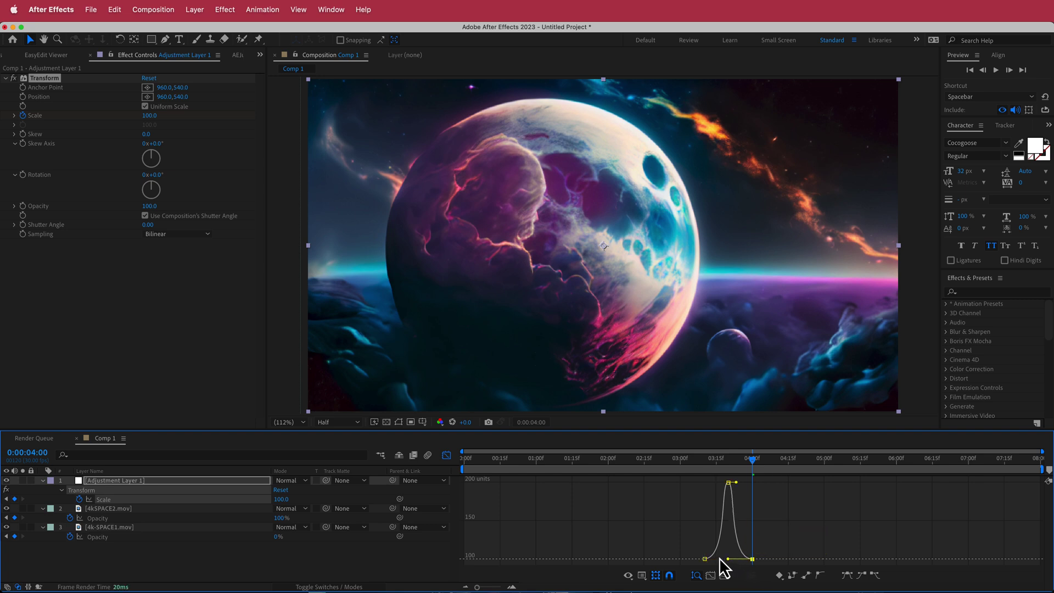
left_click_drag(736, 483, 731, 521)
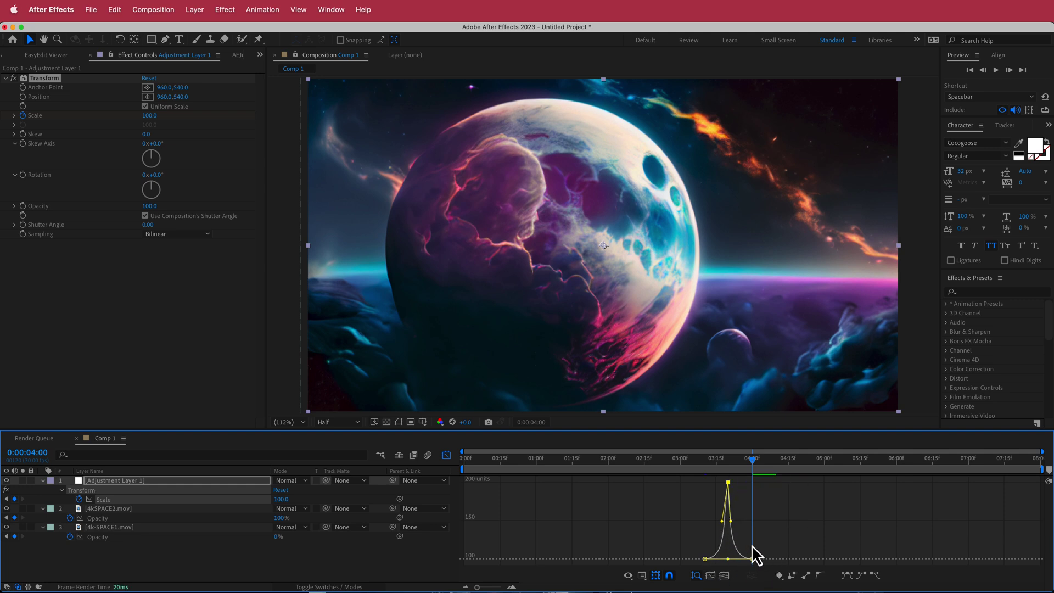
left_click(447, 455)
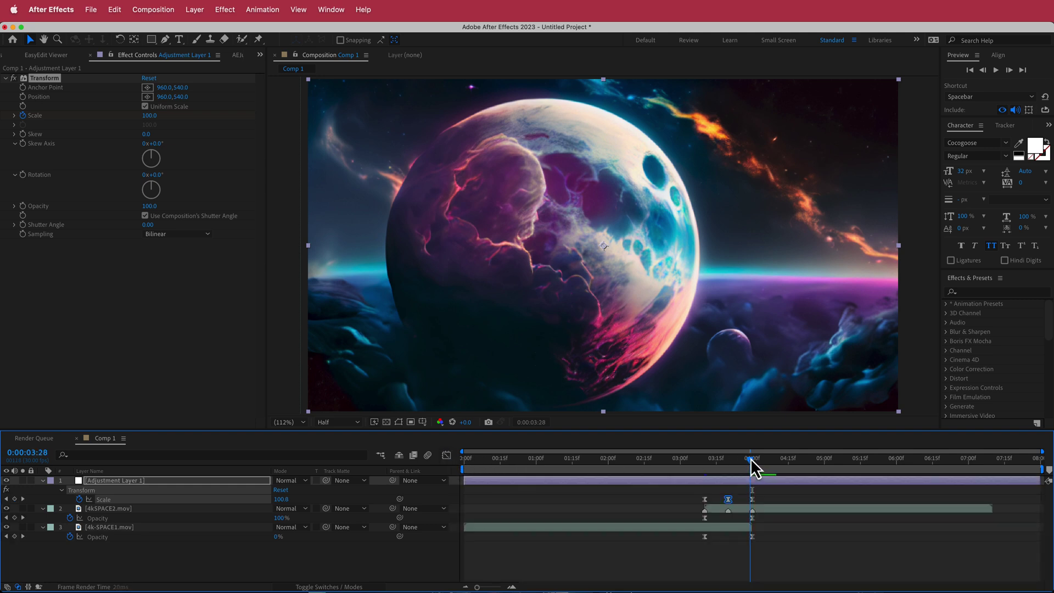
- Set the Transform Rotation to 1 full revolution at 04:00
left_click_drag(750, 459, 707, 459)
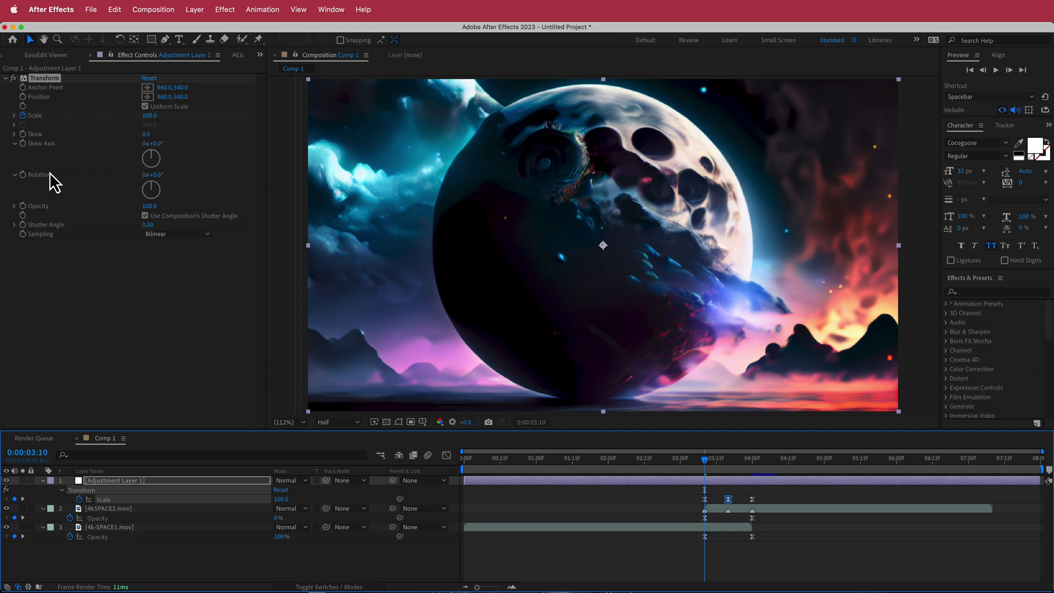
left_click(23, 177)
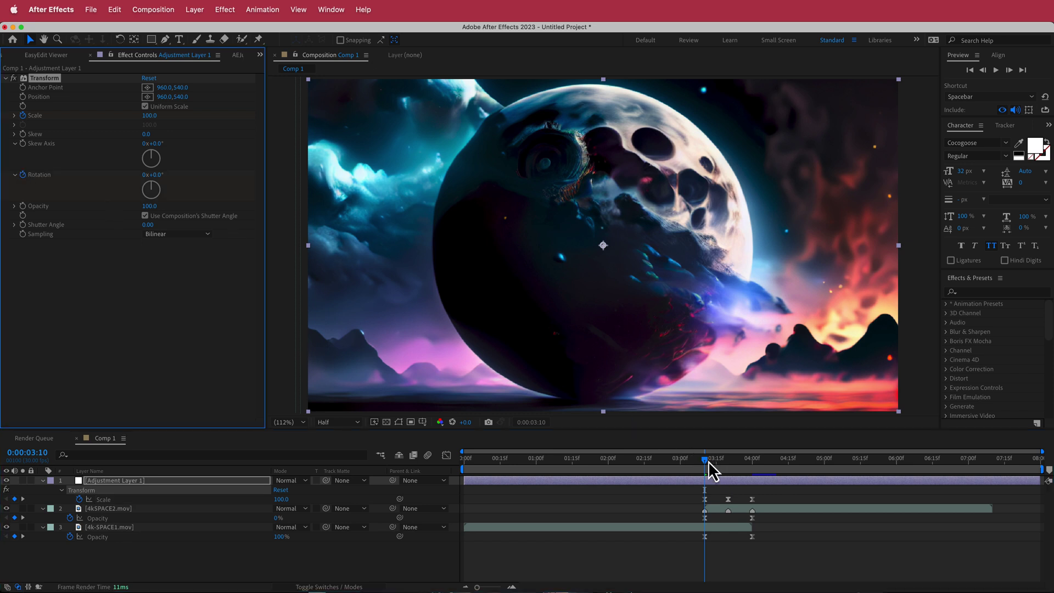
key("u")
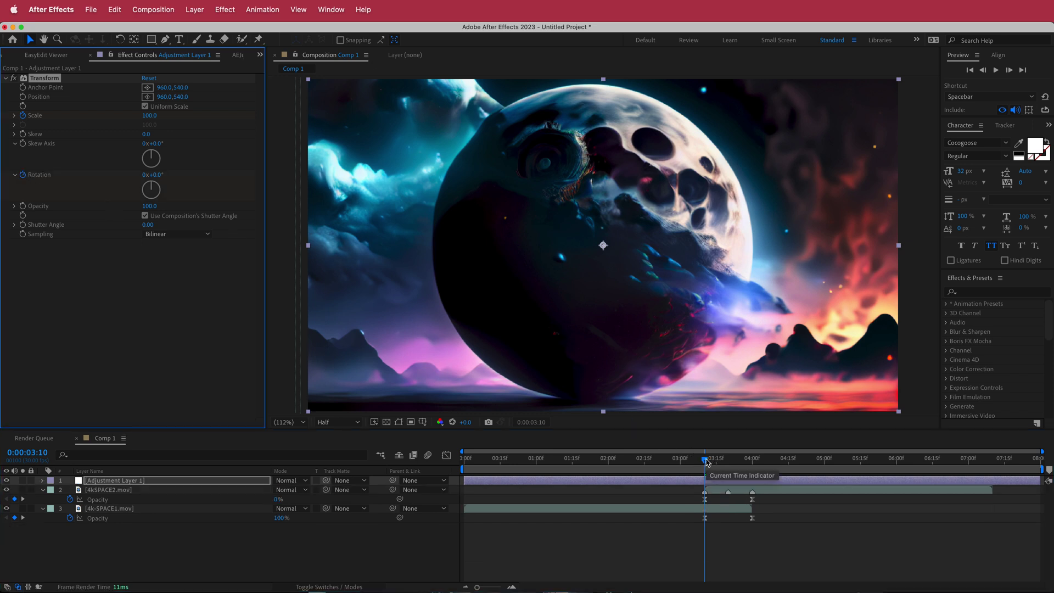
key("u")
left_click_drag(706, 459, 753, 459)
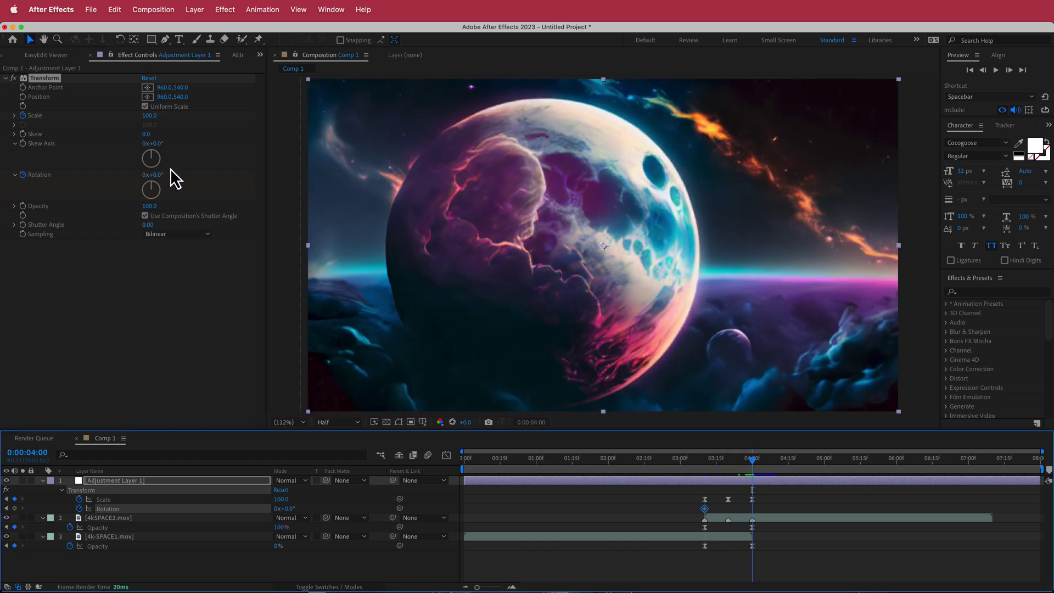
left_click(145, 174)
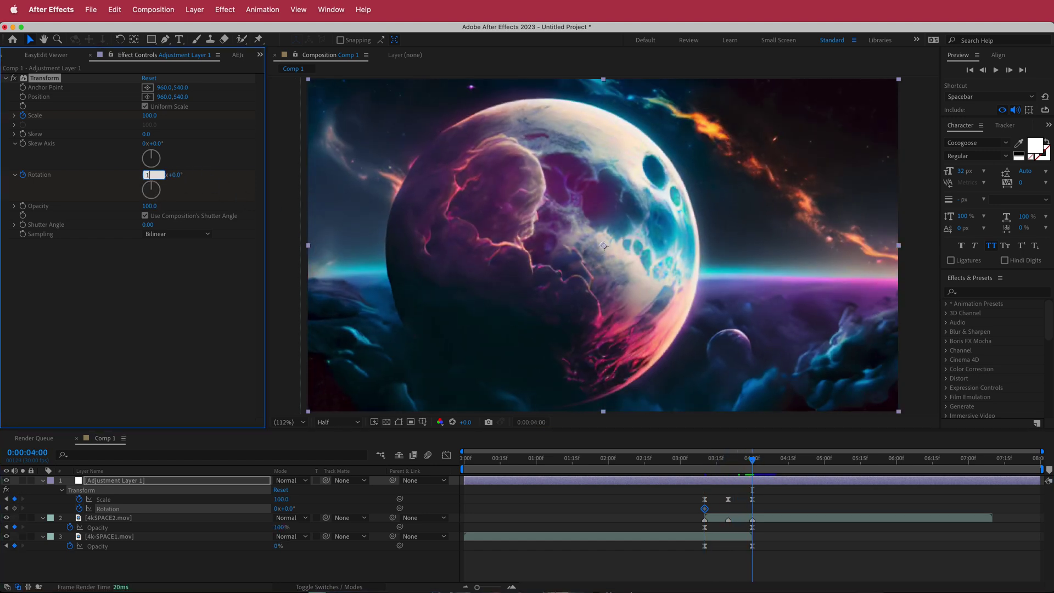
type("1")
key("Return")
- Easy Ease the Rotation keyframes, steepen their curve in the Graph Editor, then scrub back to review
left_click_drag(769, 506, 702, 513)
left_click(258, 10)
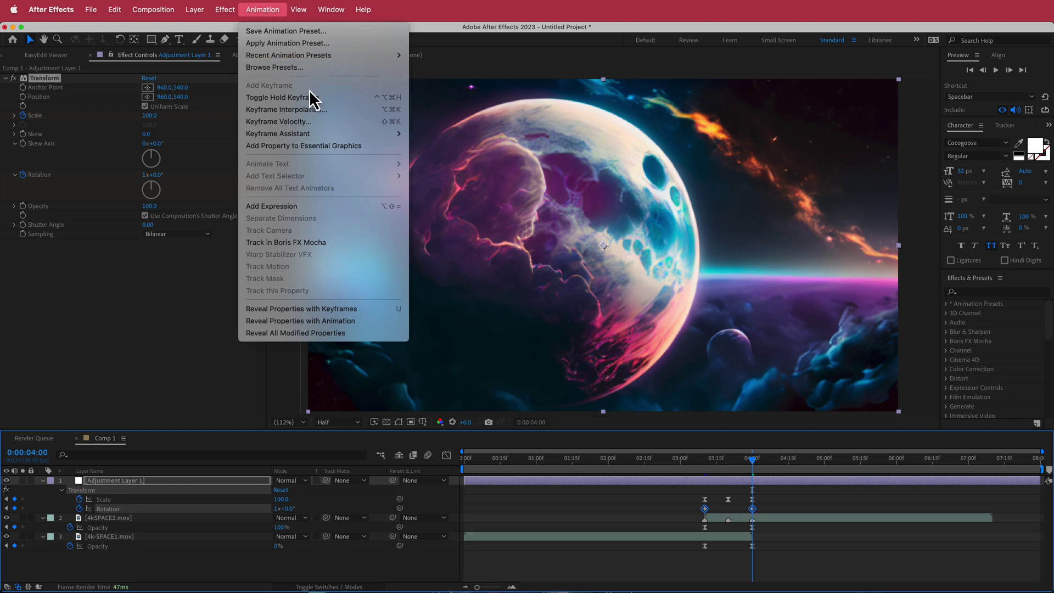
mouse_move(319, 132)
left_click(454, 172)
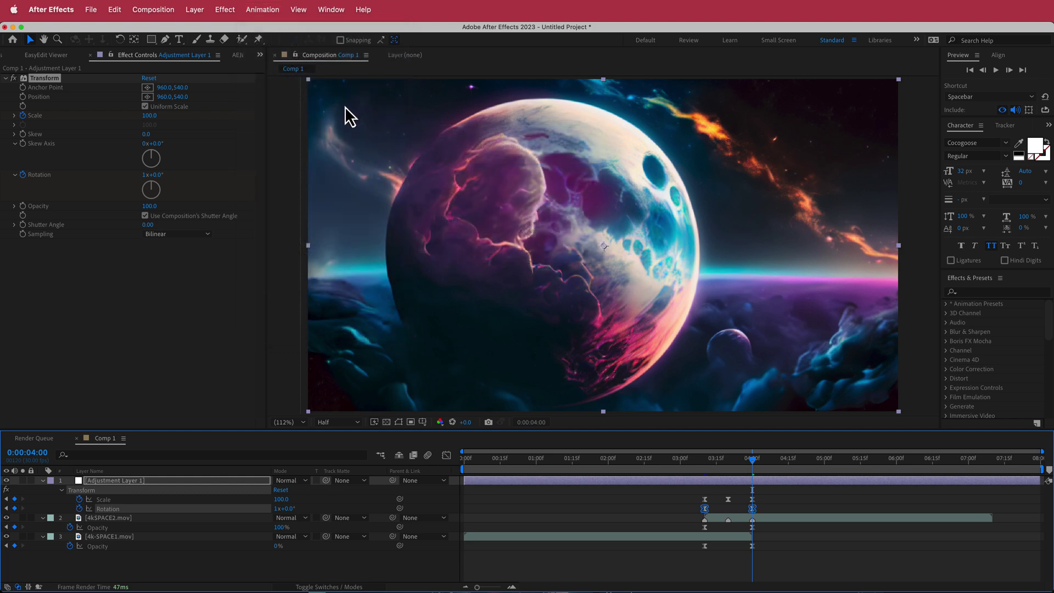
left_click(446, 456)
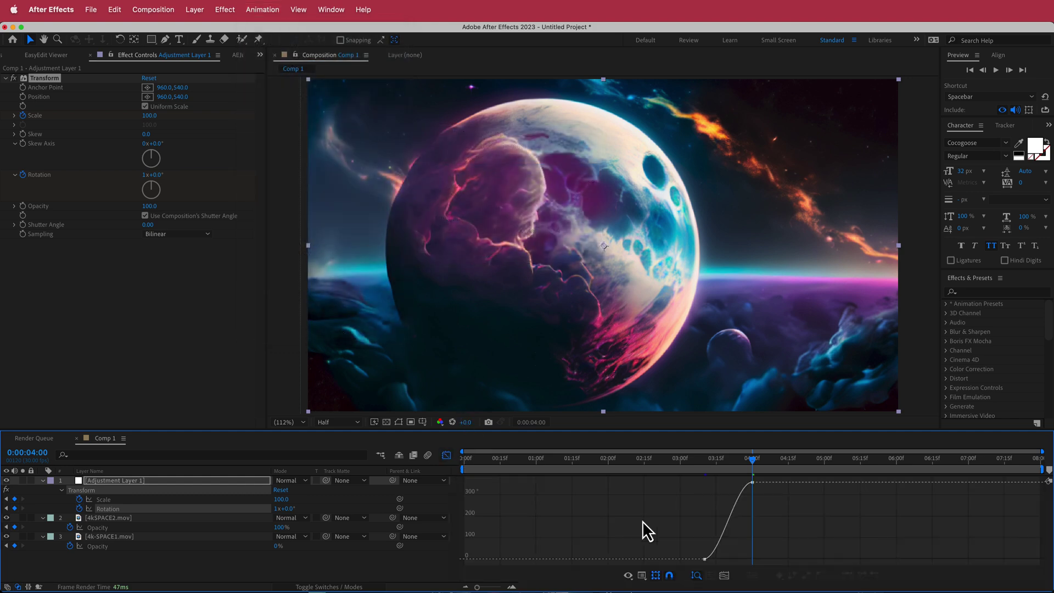
left_click(705, 560)
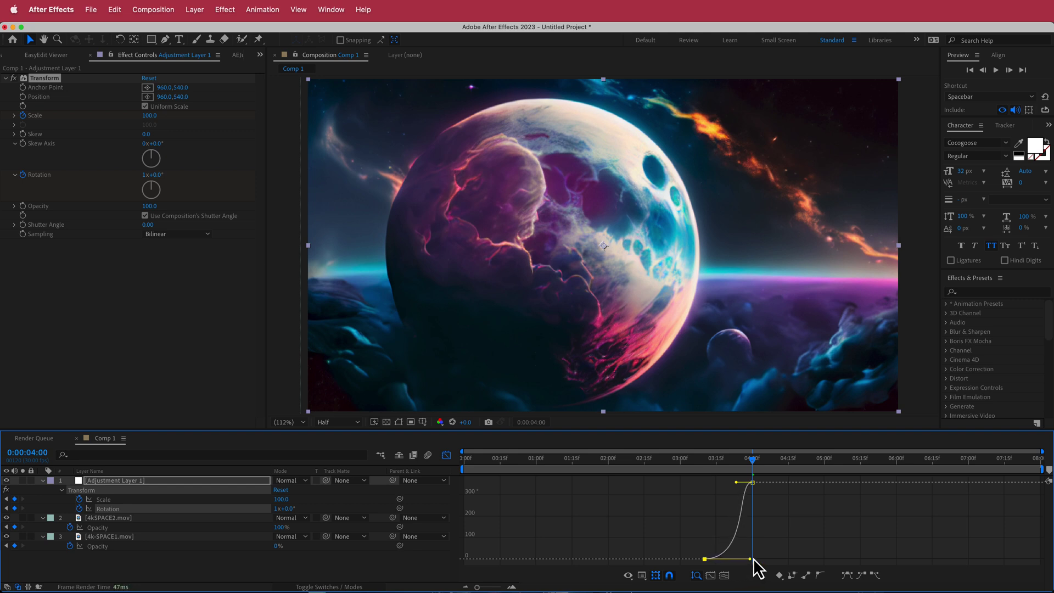
left_click_drag(737, 482, 724, 483)
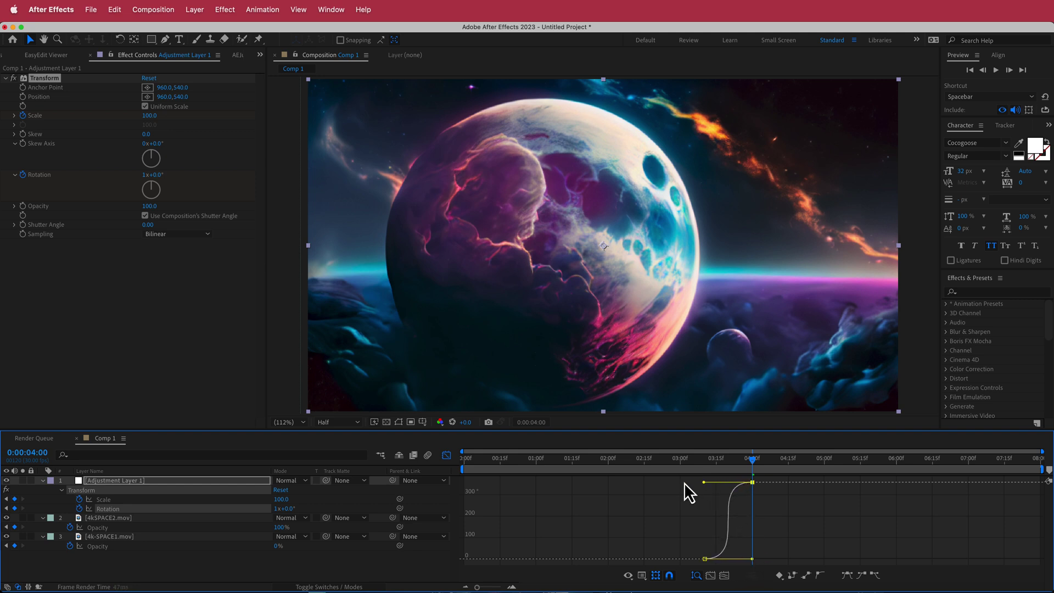
left_click(447, 455)
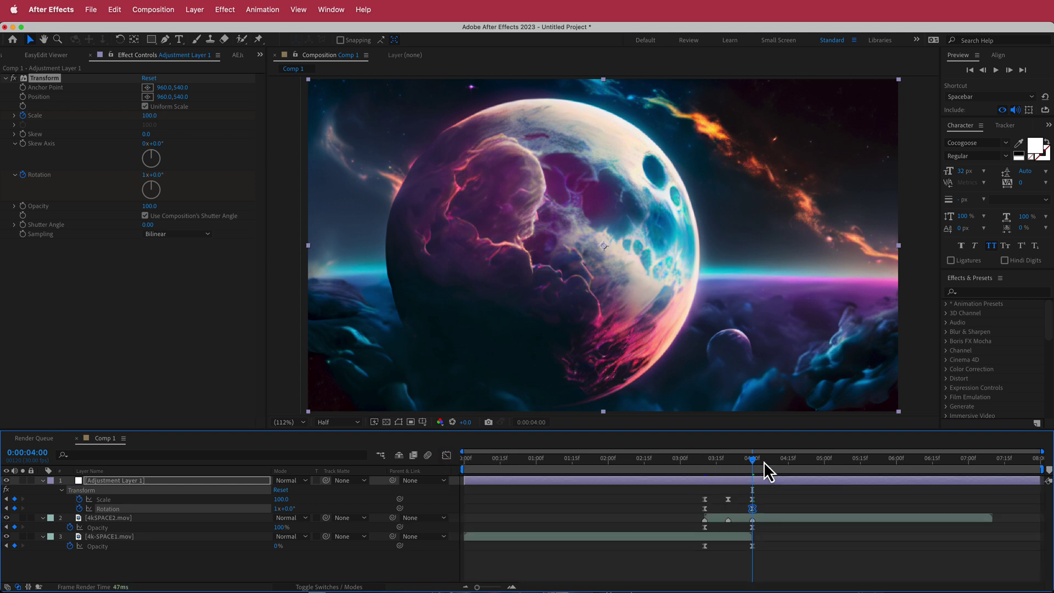
left_click_drag(753, 460, 720, 464)
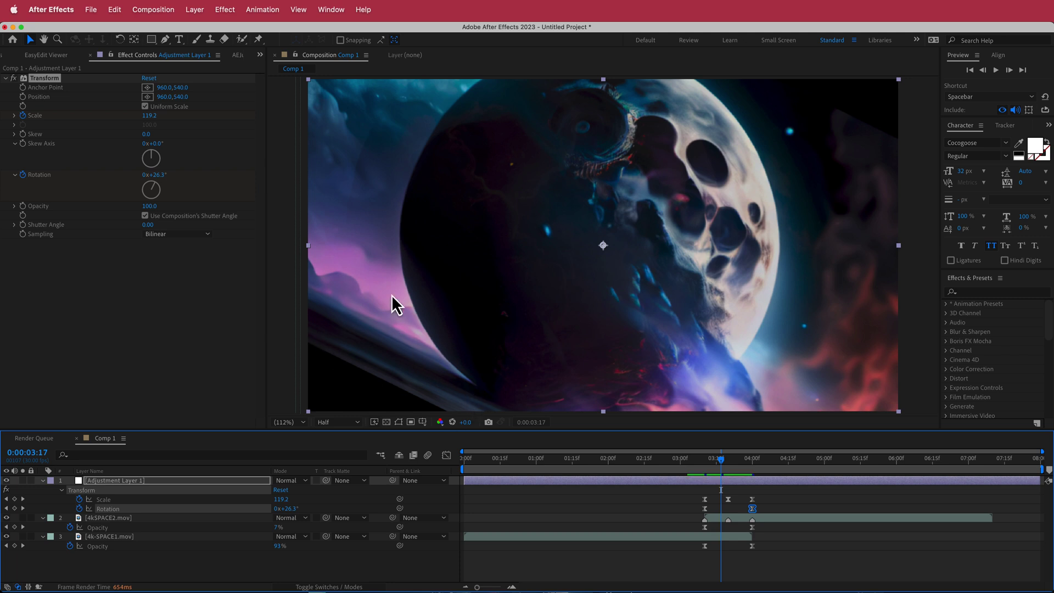
- Apply Motion Tile, move it above Transform, and turn on Mirror Edges
key("ctrl+space")
type("ti")
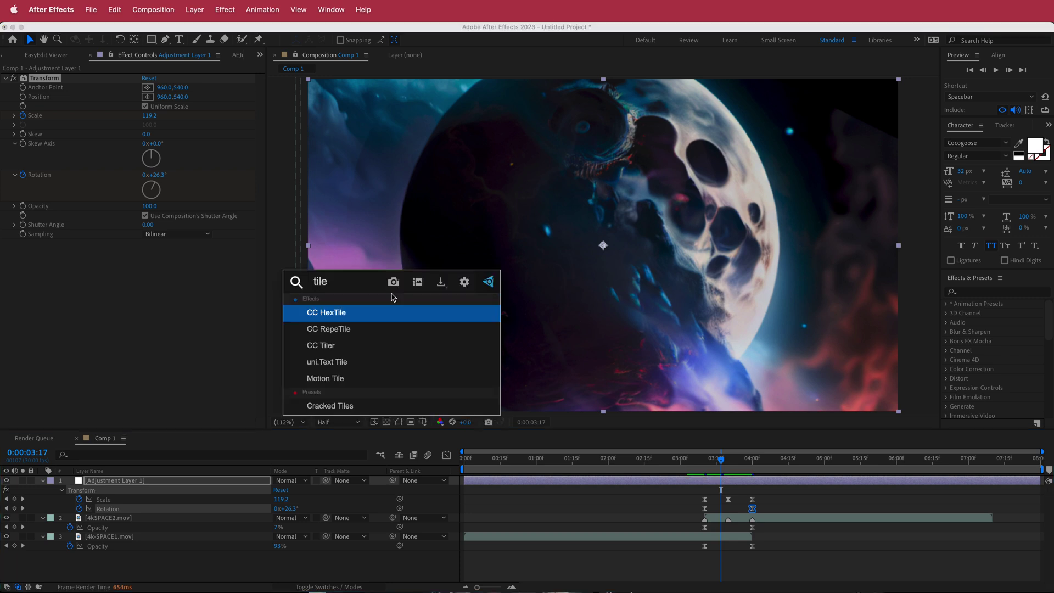
left_click(332, 380)
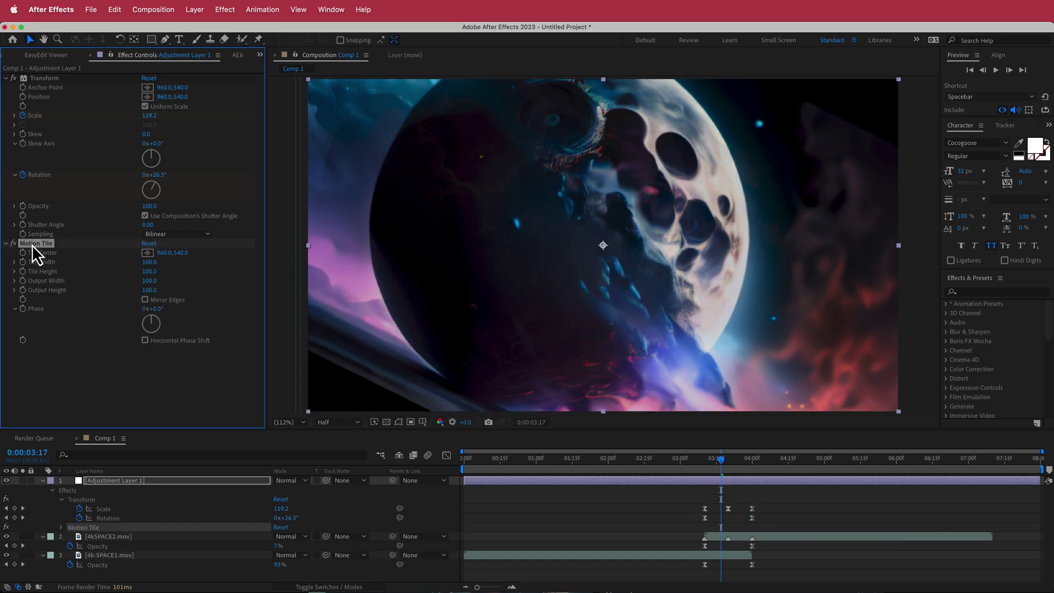
left_click_drag(32, 245, 48, 77)
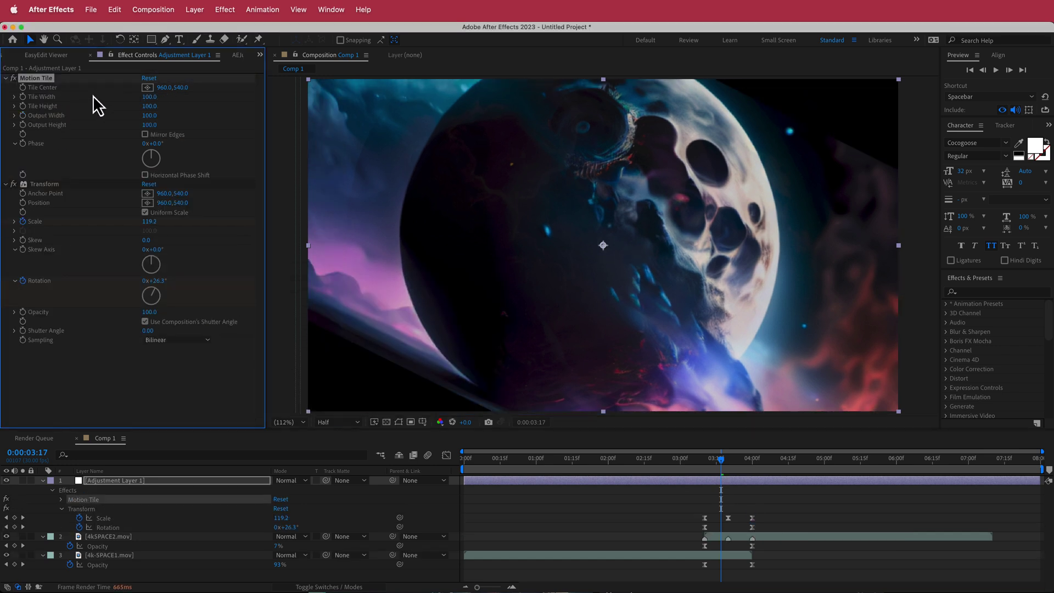
left_click(146, 134)
- Set Motion Tile output width to 200 and scrub the transition around 03:15 to review
left_click(149, 116)
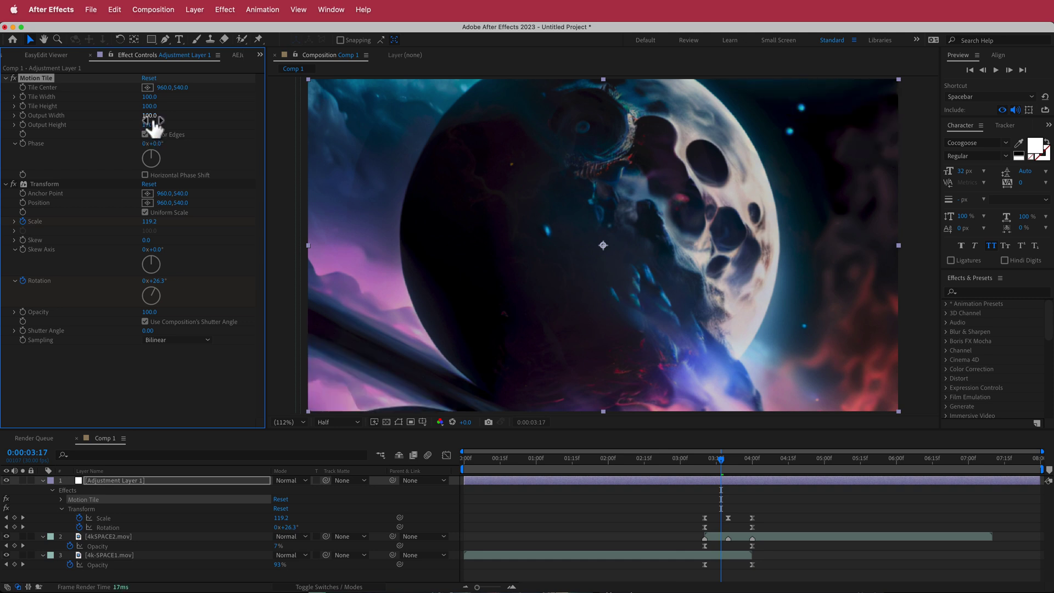
type("200")
key("Return")
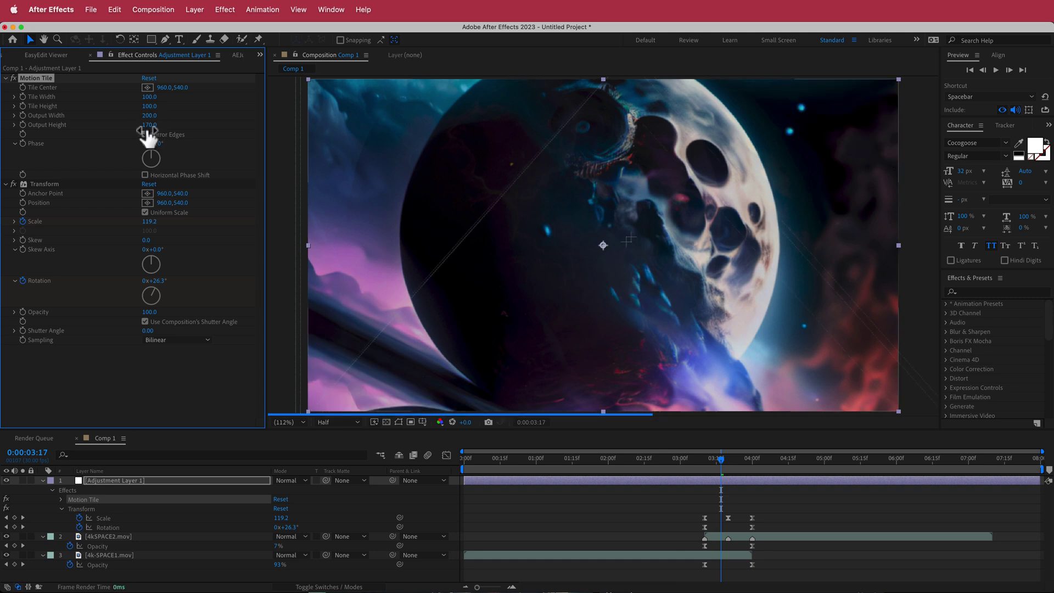
left_click(717, 458)
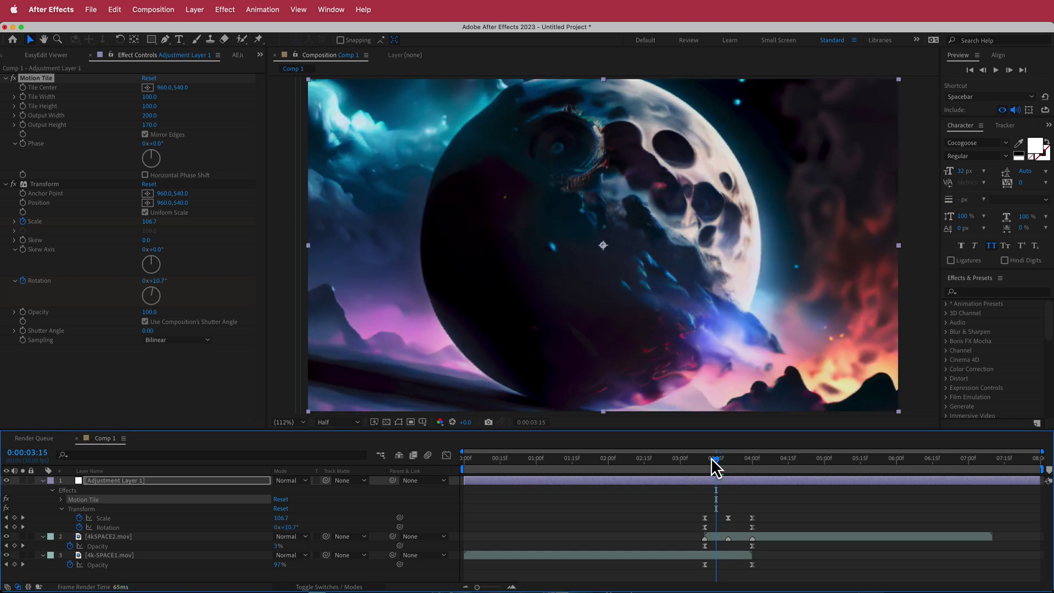
mouse_move(722, 461)
left_mouse_down()
mouse_move(705, 460)
mouse_move(744, 460)
mouse_move(697, 459)
mouse_move(712, 460)
left_mouse_up()
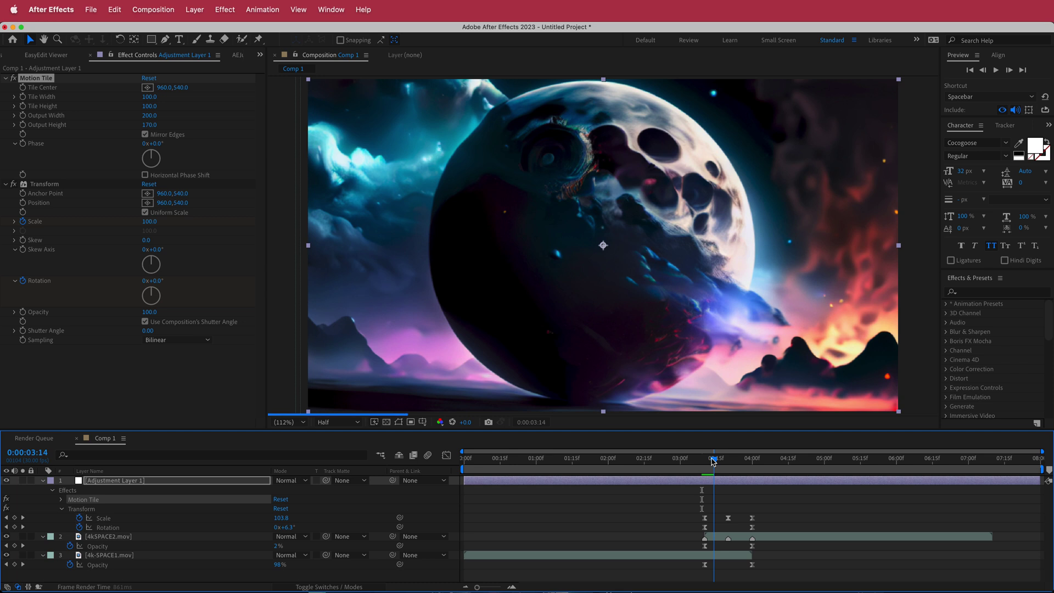
left_click(320, 589)
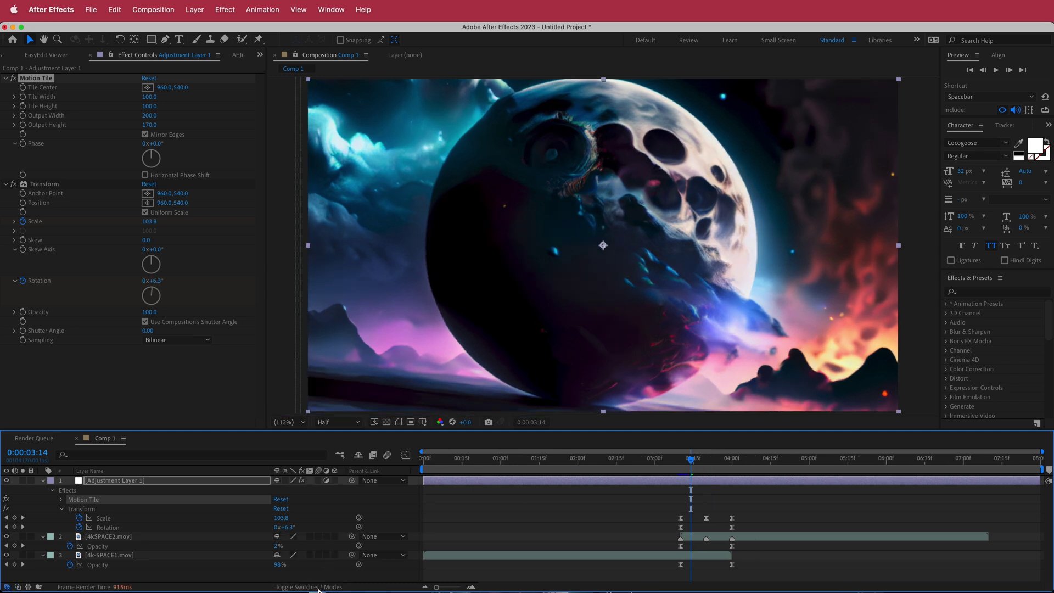
- Enable the adjustment layer's Motion Blur switch and scrub the zoom-spin transition to check the blur
left_click(319, 482)
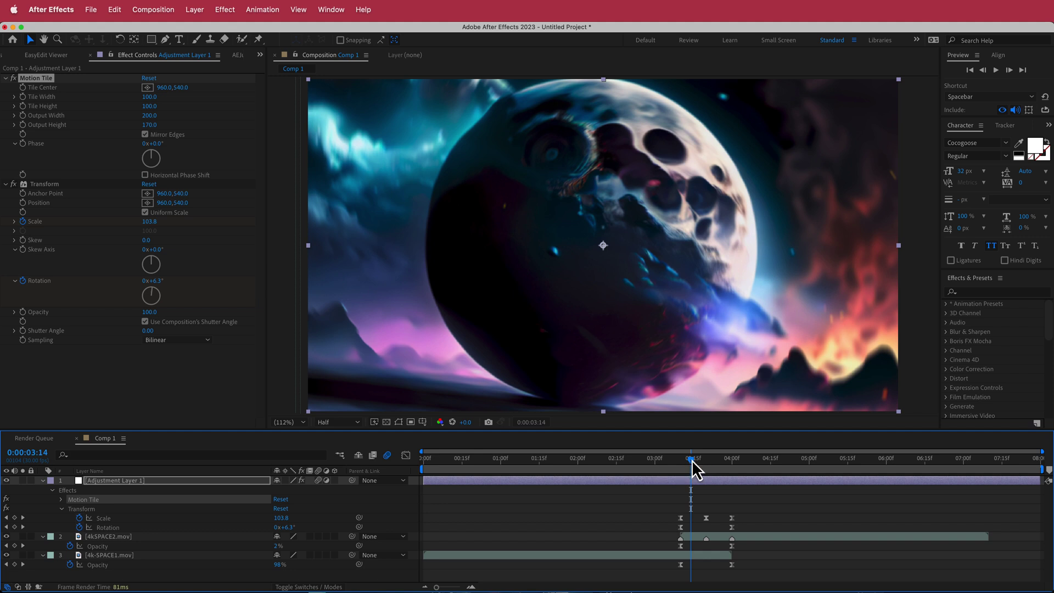
left_click_drag(692, 460, 704, 462)
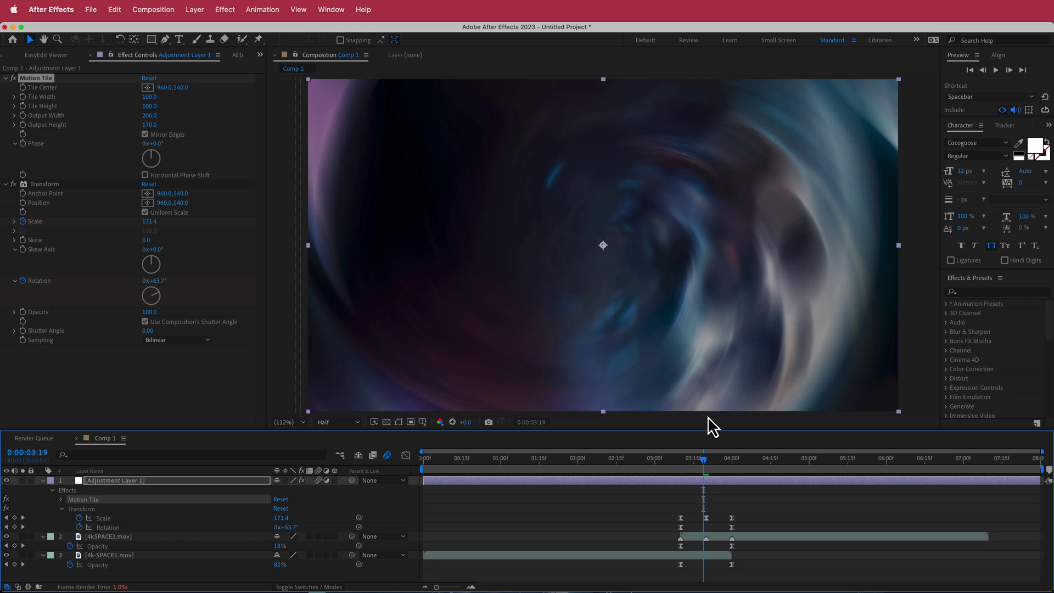
left_click_drag(707, 459, 588, 458)
left_click(43, 481)
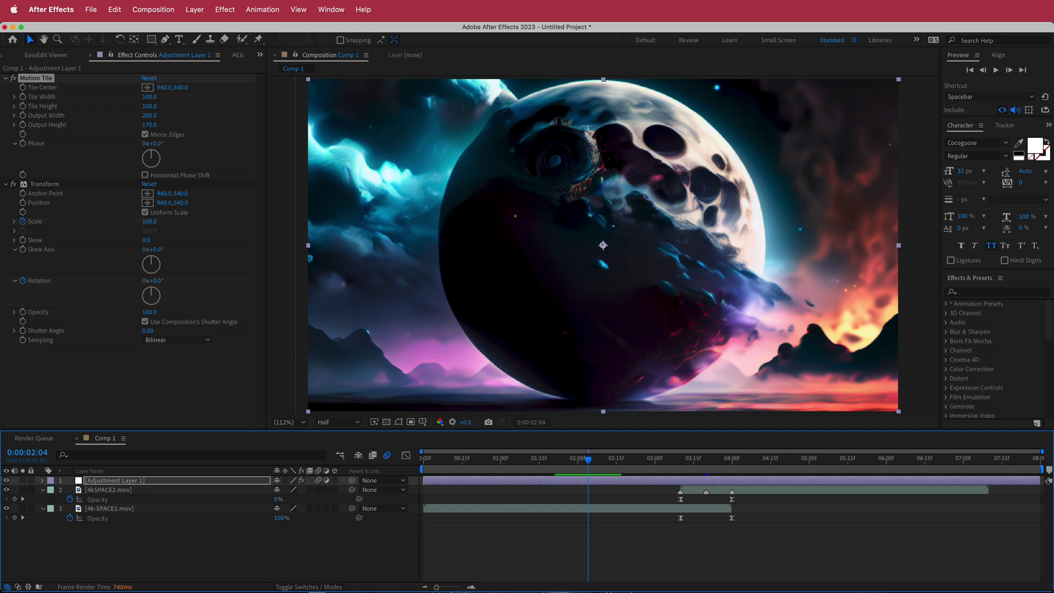
- Pre-compose all three layers into a composition named BG, then show the Project panel
left_click_drag(203, 535, 129, 484)
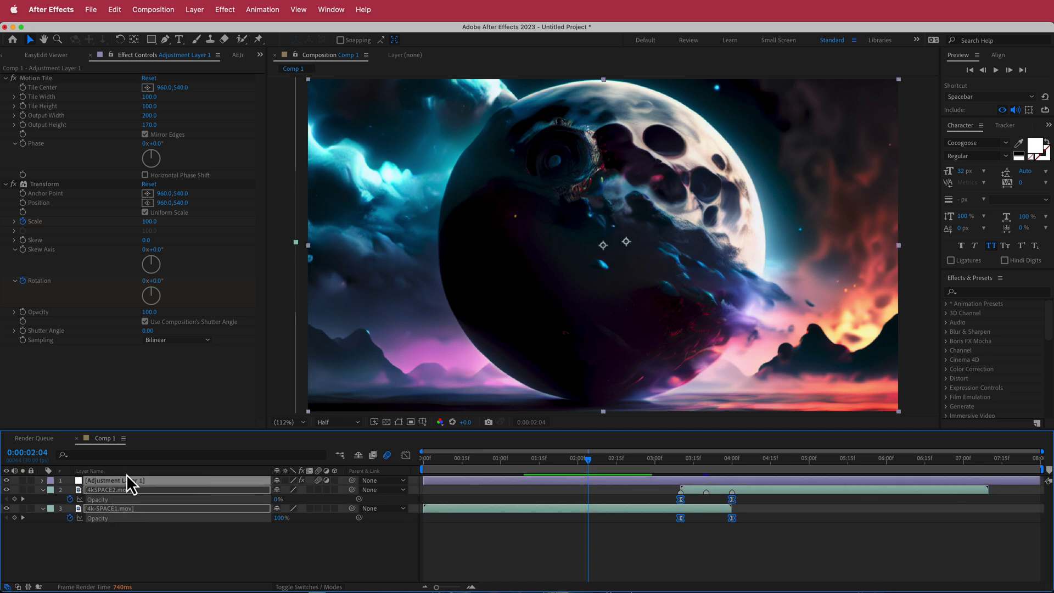
left_click(195, 10)
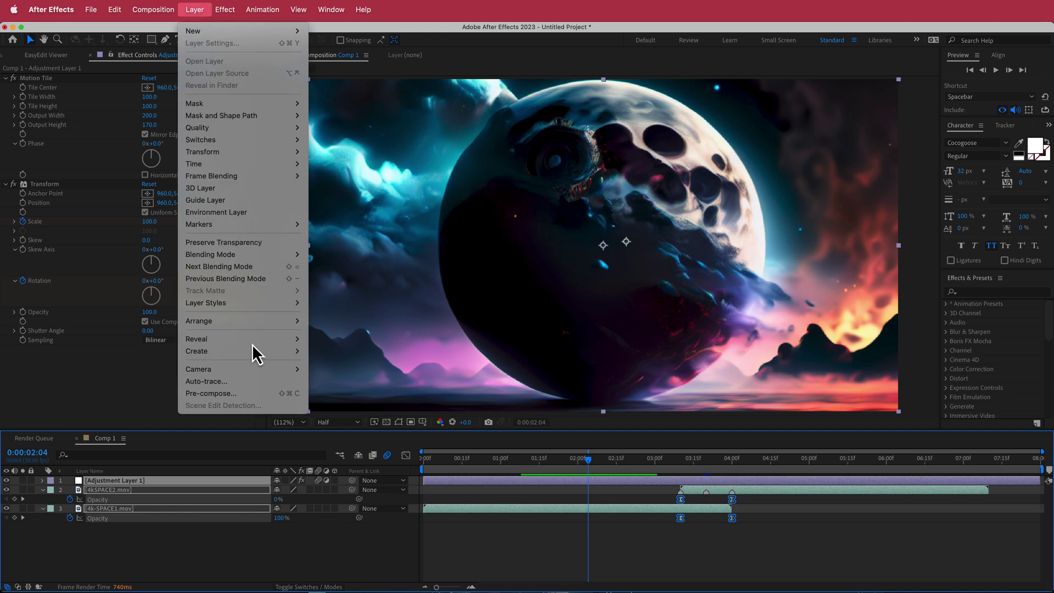
left_click(262, 395)
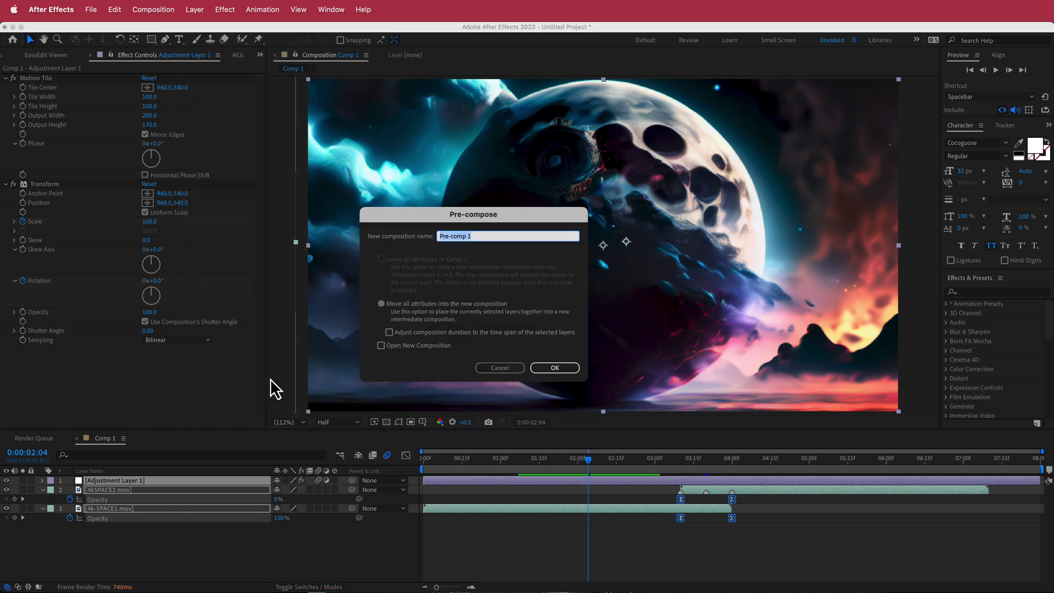
key("Return")
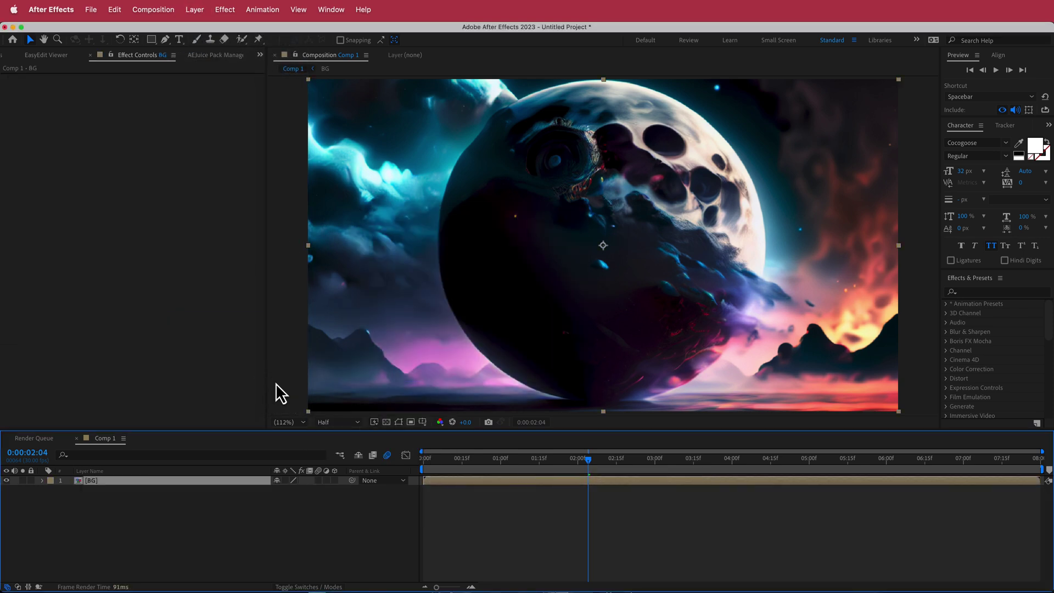
left_click_drag(593, 471, 412, 464)
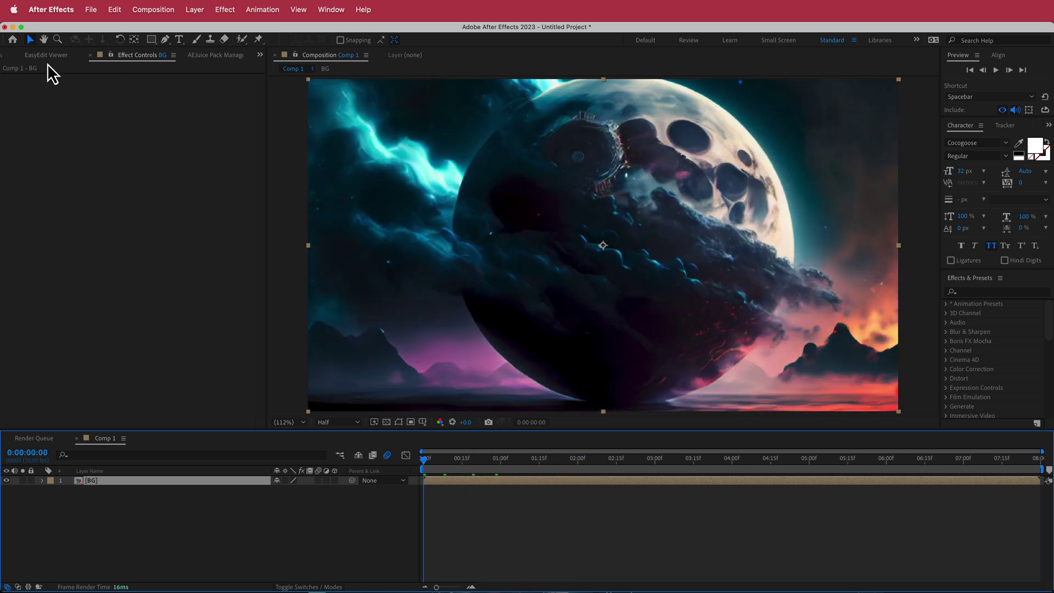
left_click(4, 58)
left_click(7, 60)
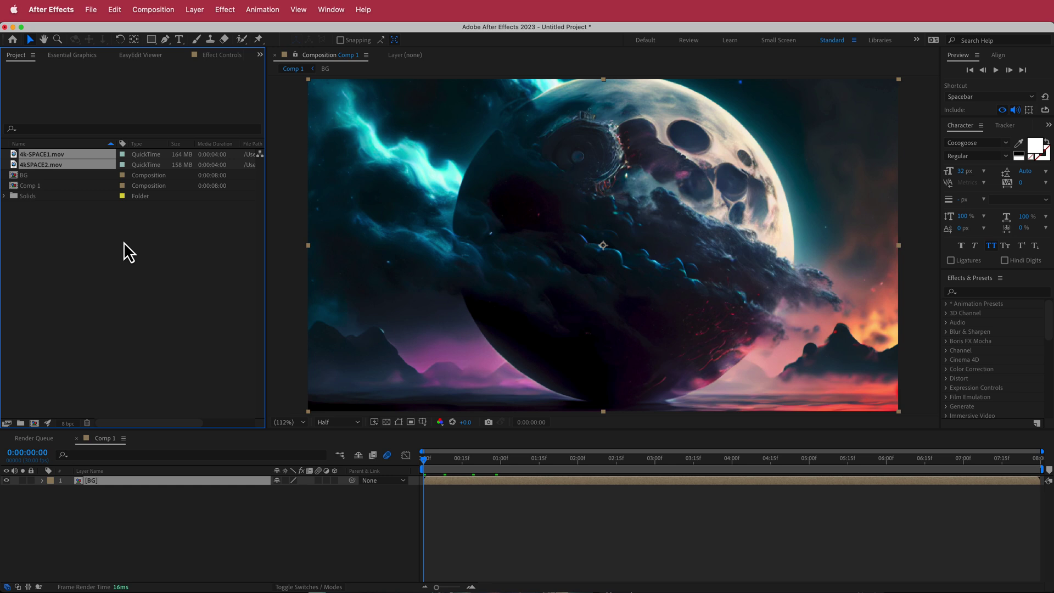
- Import astronaut-24419.png, place it above BG in Comp 1, and scale it to 59%
right_click(74, 233)
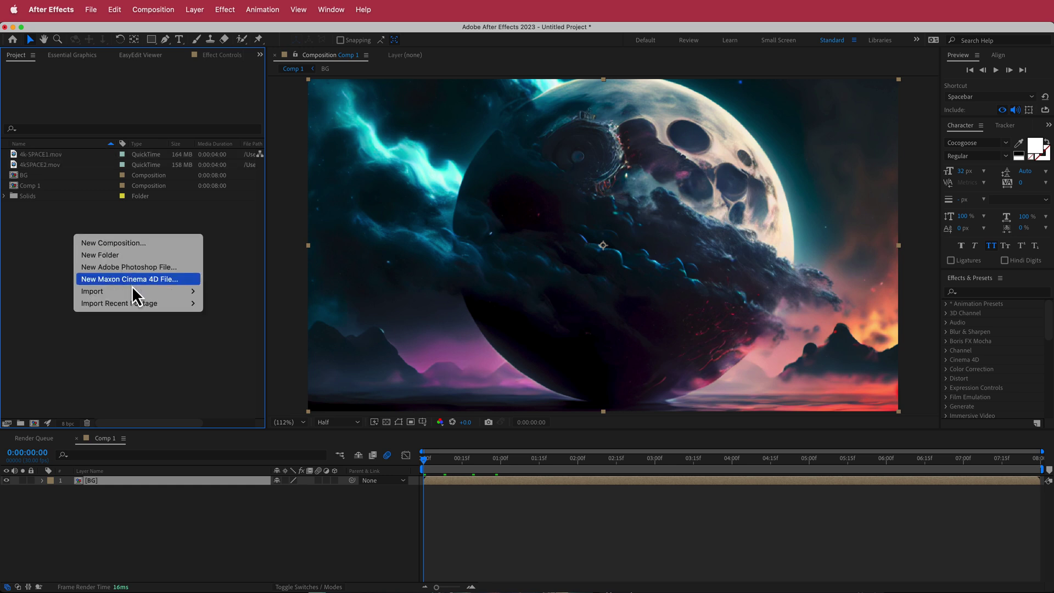
mouse_move(131, 292)
left_click(220, 291)
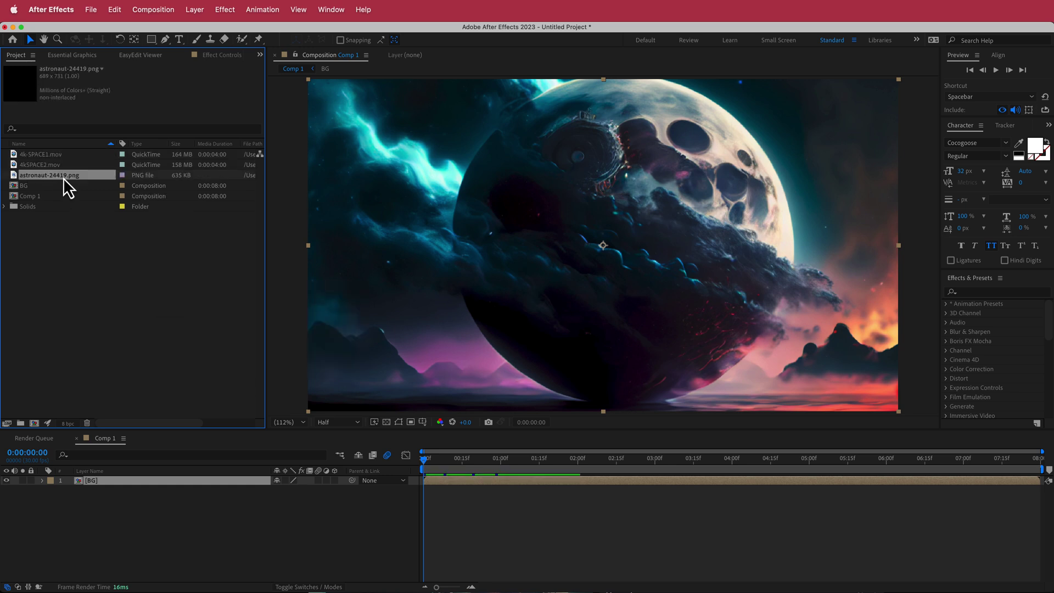
left_click_drag(63, 177, 130, 477)
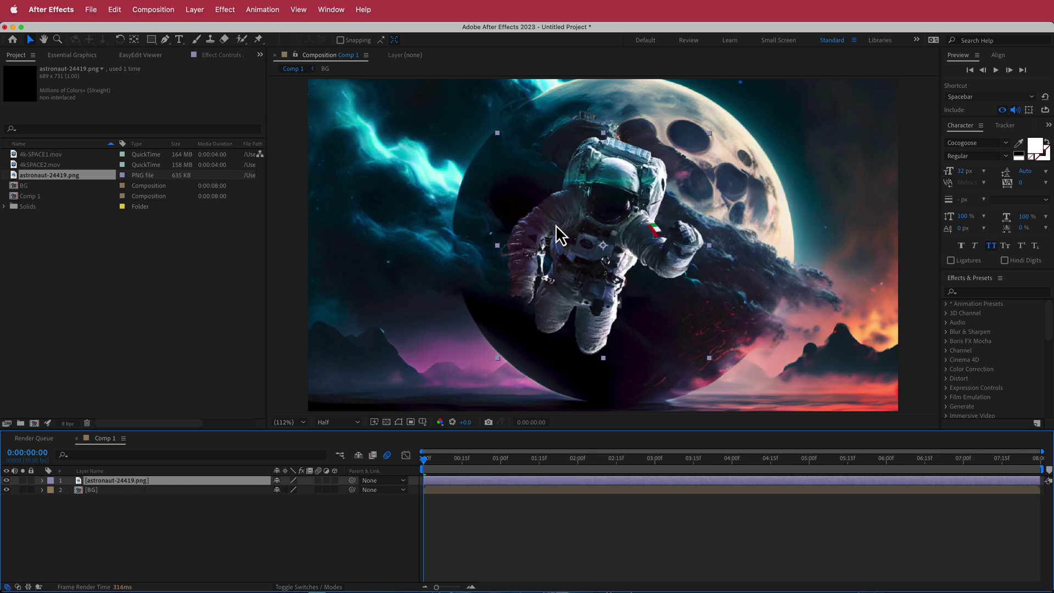
key("s")
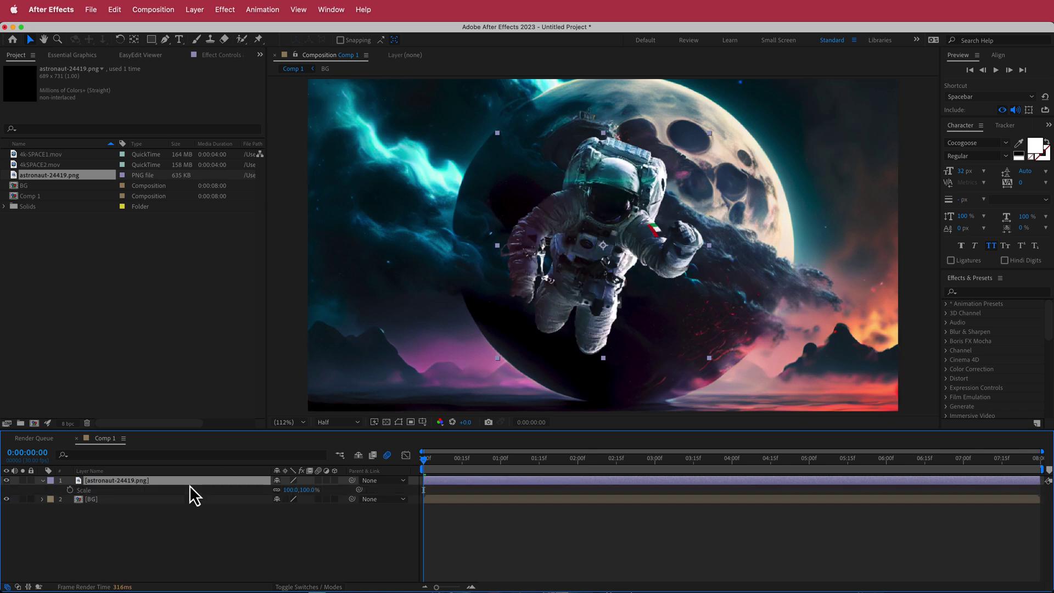
left_click_drag(289, 490, 263, 490)
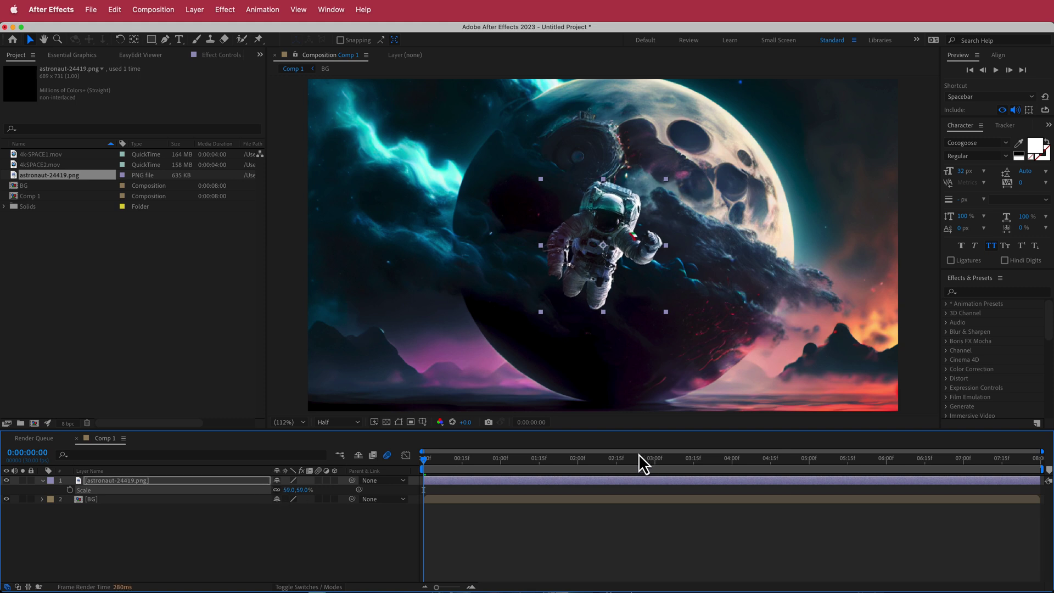
- Keyframe astronaut Scale from 59% at 0:00 to 80% near the end, end work area at 07:12, preview
left_click(70, 490)
left_click_drag(428, 462, 987, 460)
left_click(291, 490)
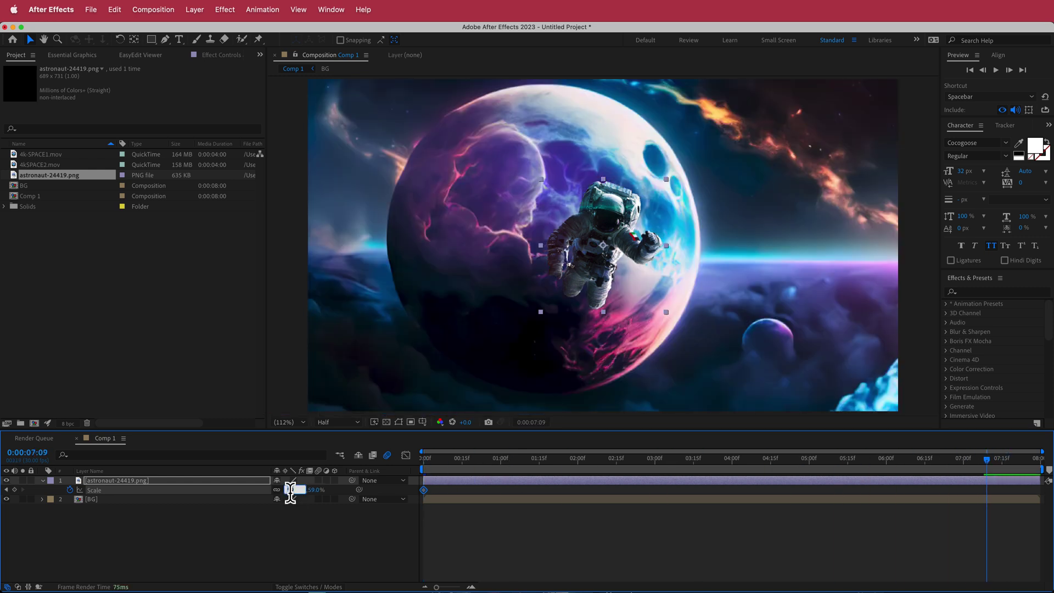
key("Return")
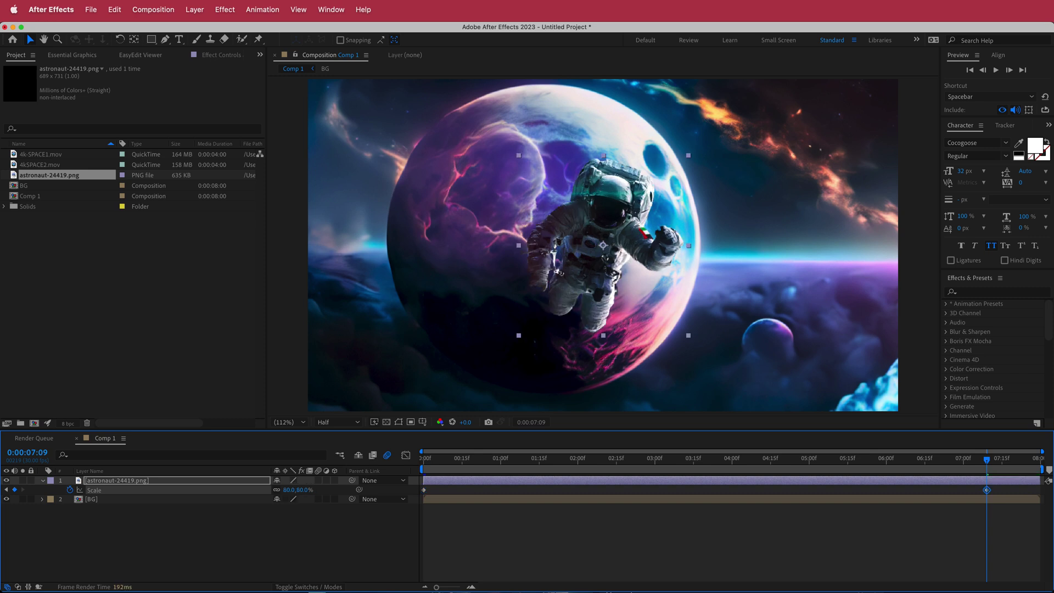
left_click_drag(1046, 471, 996, 473)
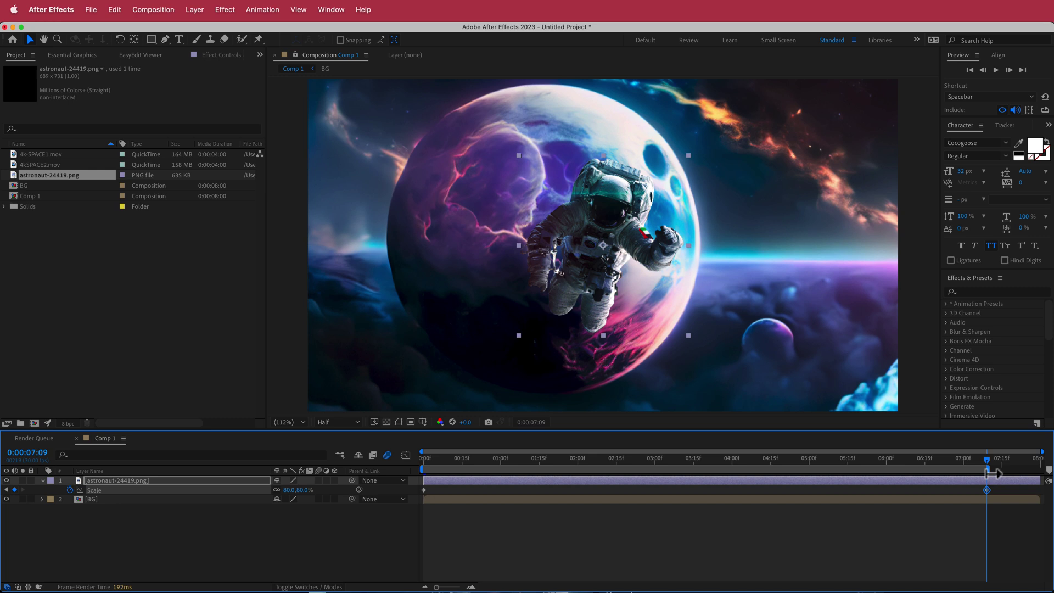
left_click_drag(983, 463, 449, 459)
key("space")
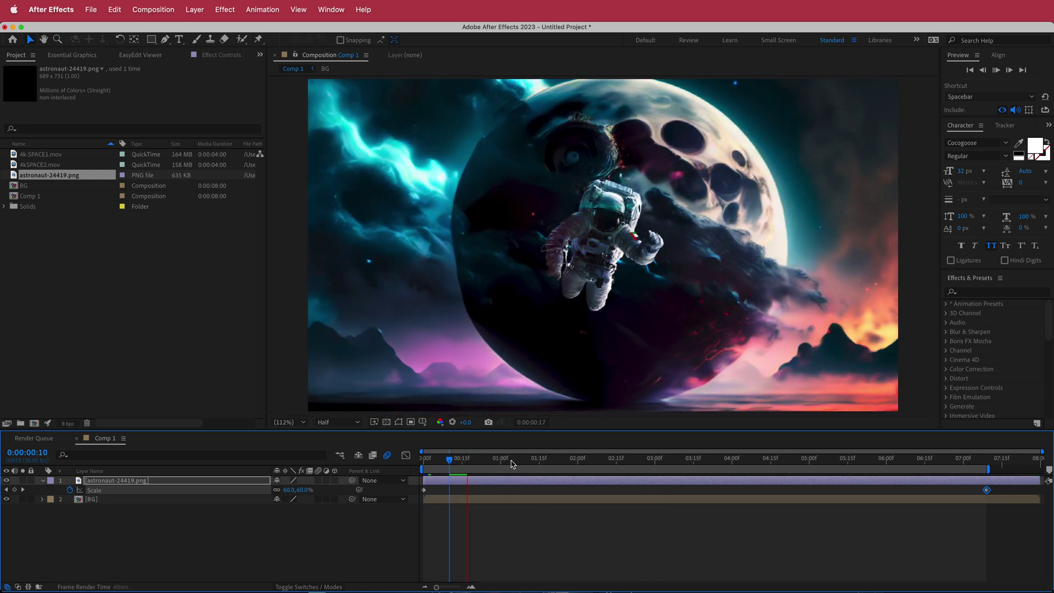
left_click_drag(460, 461, 424, 467)
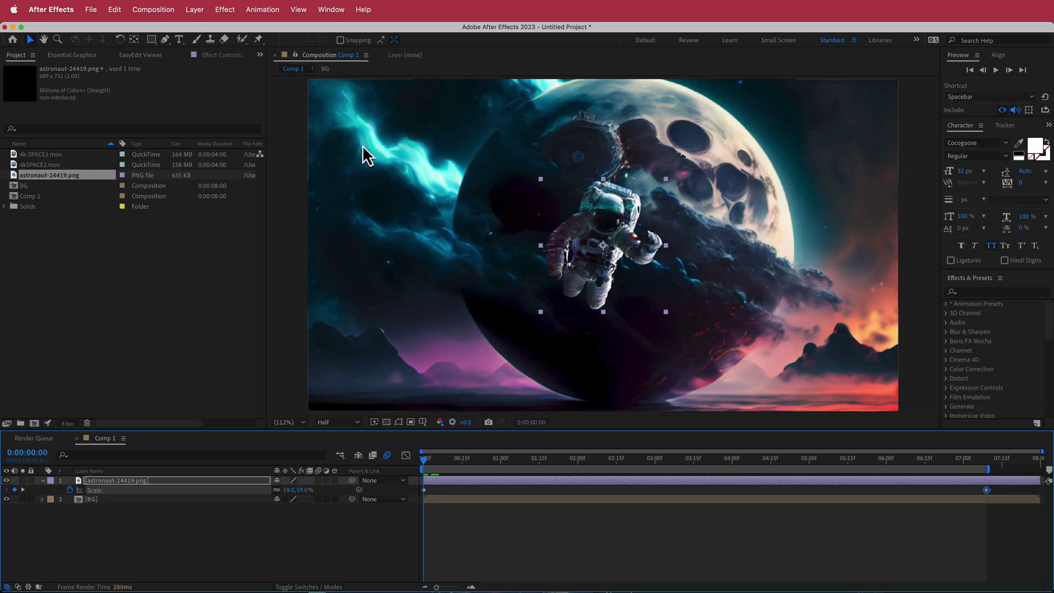
- With the Puppet Position Pin tool, create the mesh and pin the shoulder and left arm
left_click(259, 41)
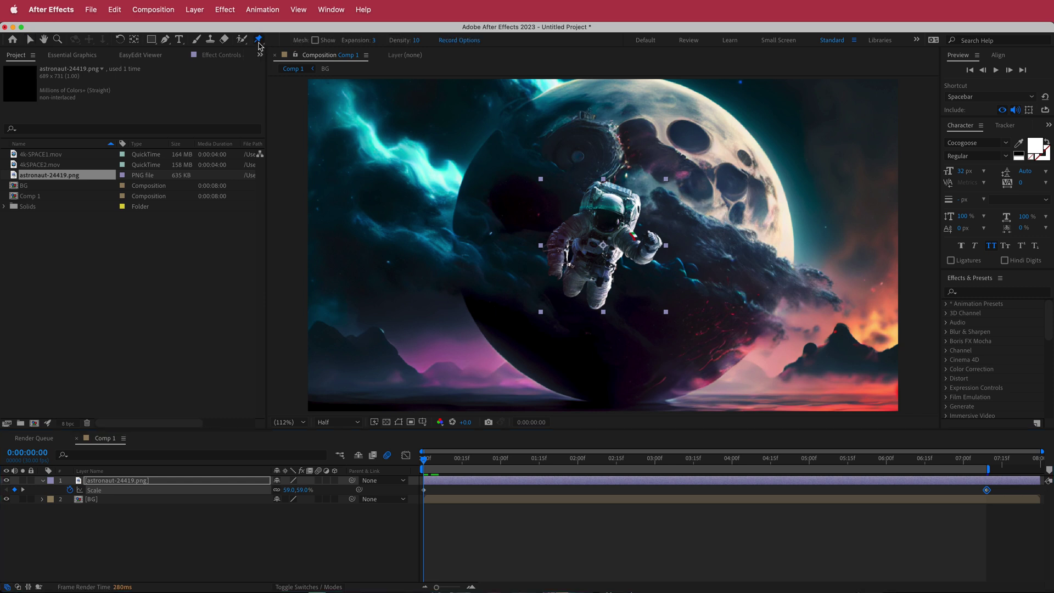
left_click(583, 223)
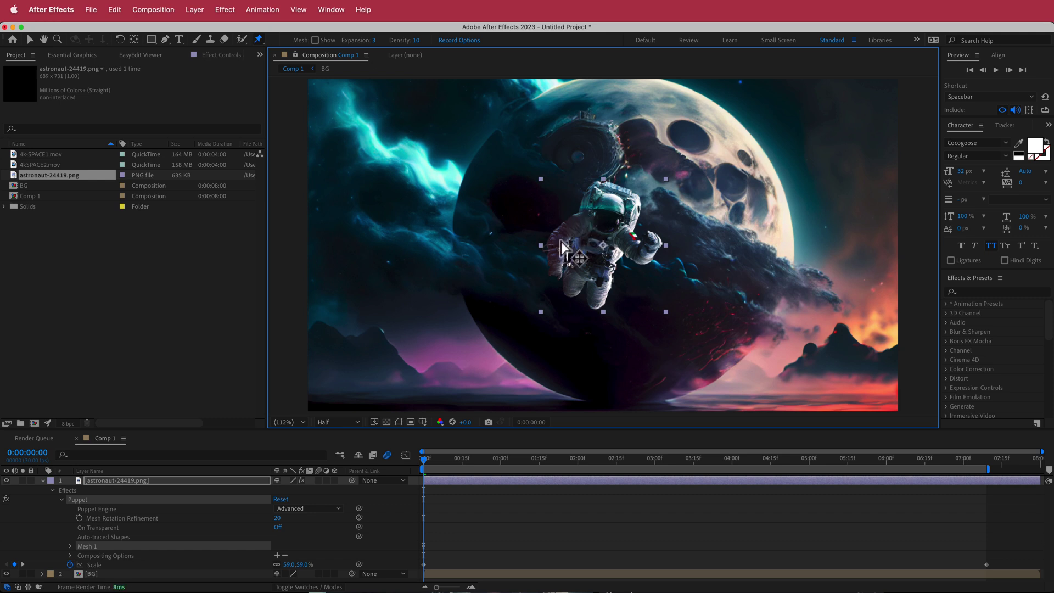
left_click(571, 228)
left_click(560, 239)
left_click(555, 252)
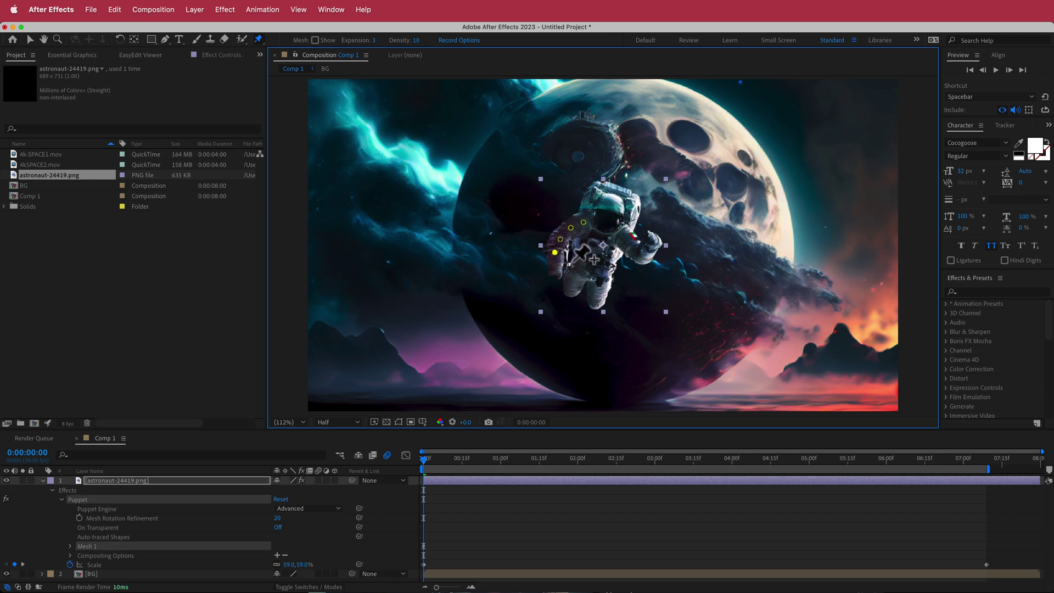
left_click(555, 268)
- Add puppet pins along the right arm and hand, two on the torso, and on the upper and lower leg
left_click(623, 236)
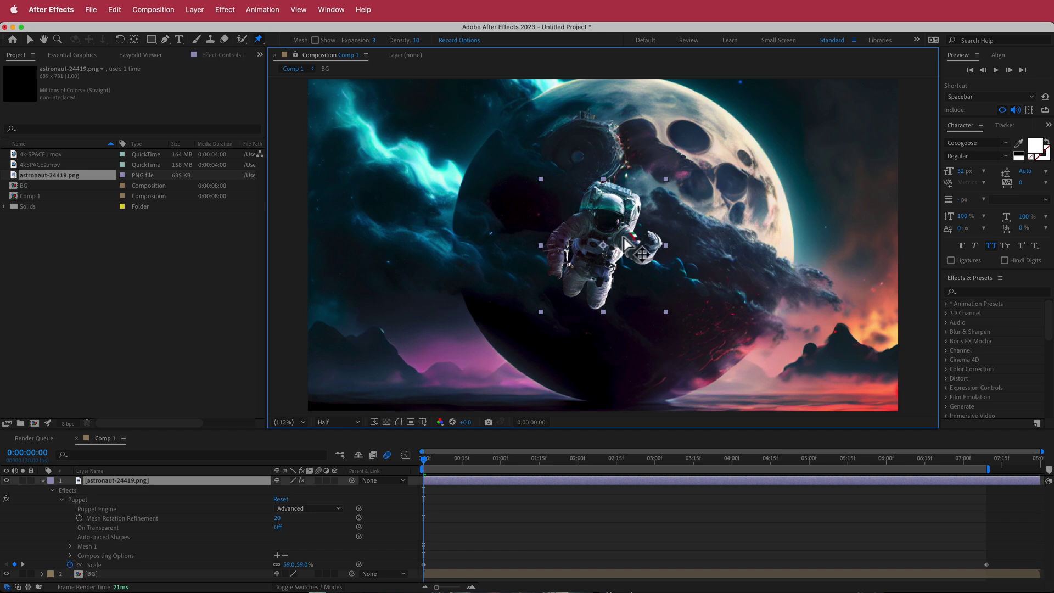
left_click(631, 246)
left_click(640, 256)
left_click(652, 241)
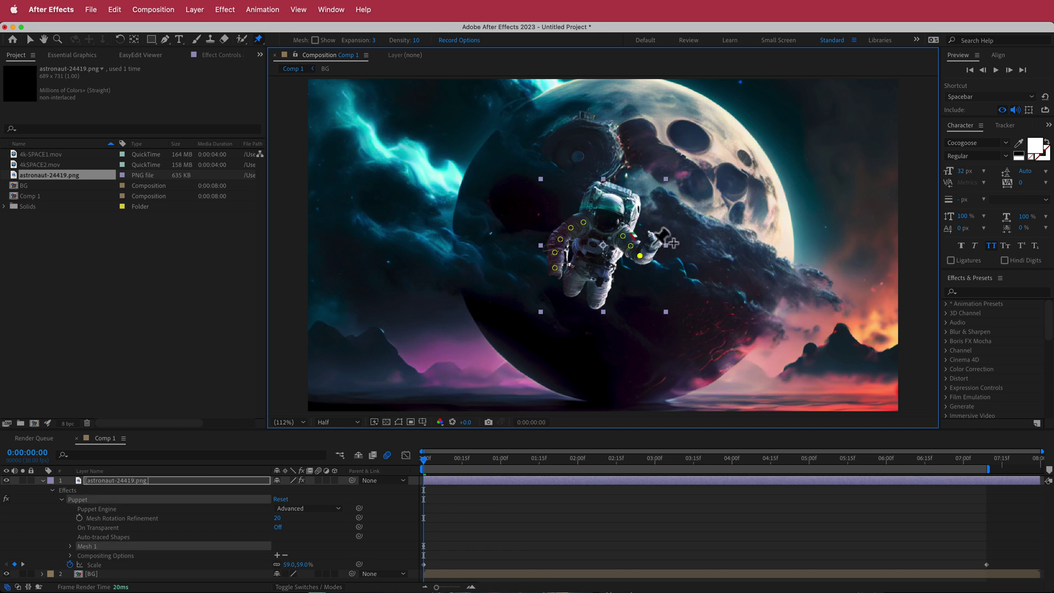
left_click(581, 266)
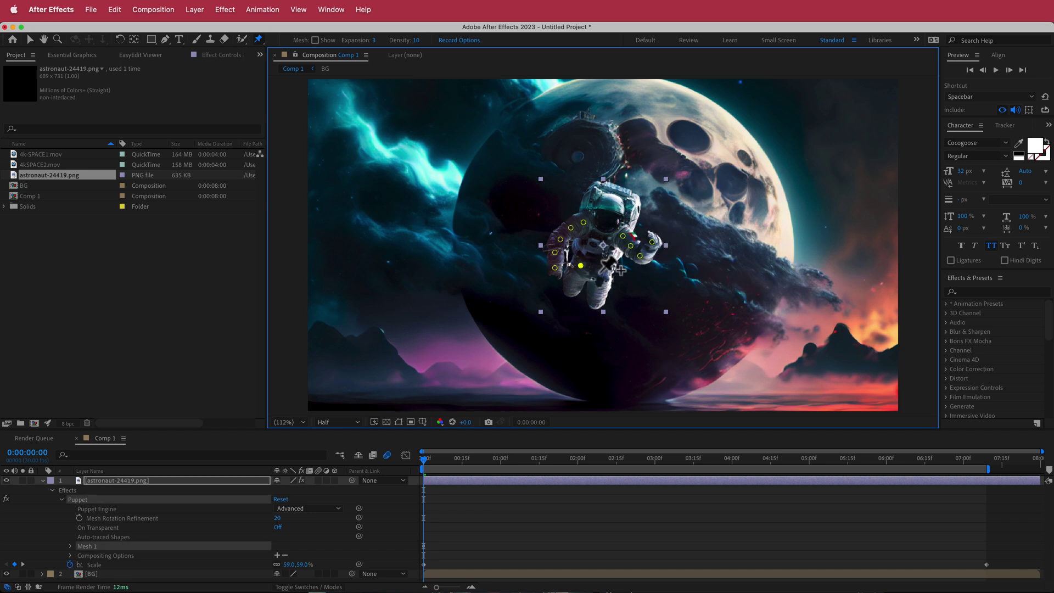
left_click(600, 271)
left_click(572, 286)
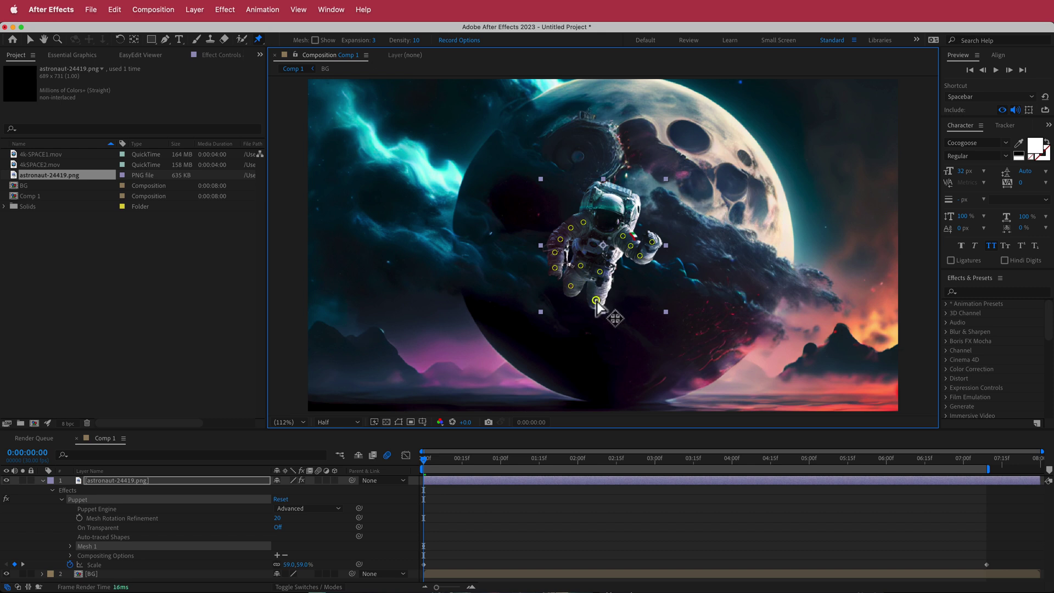
left_click(597, 299)
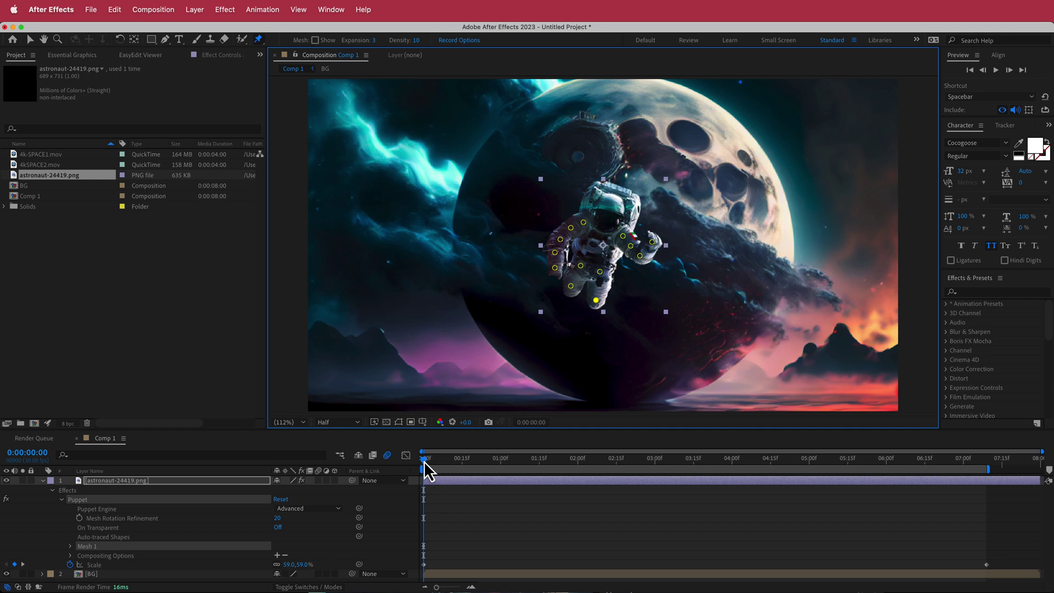
- Nudge the right hand pin and move the playhead to about 0:00:07:06
left_click(653, 241)
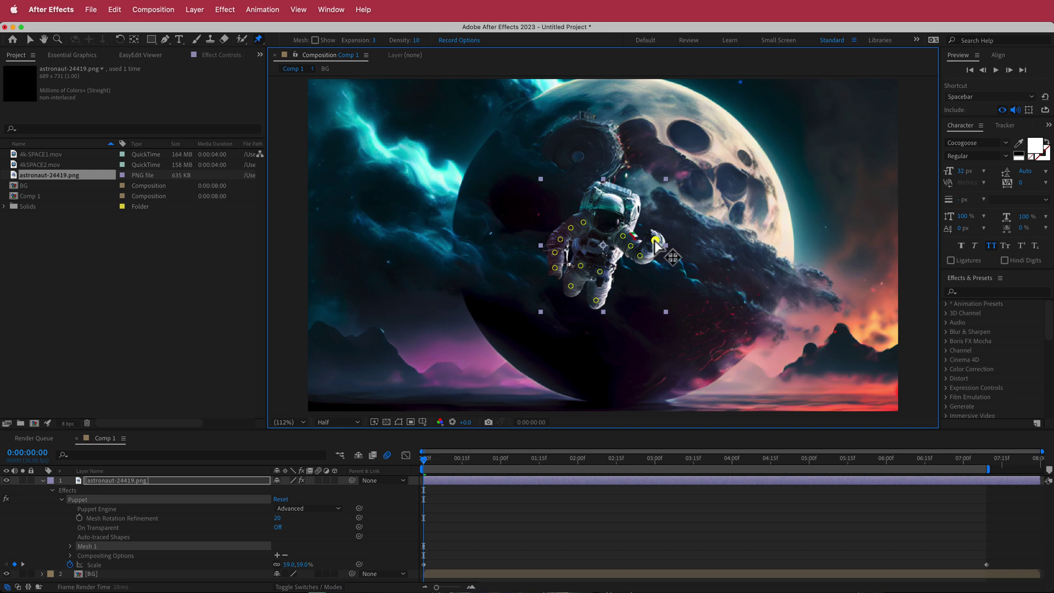
left_click_drag(655, 243, 658, 244)
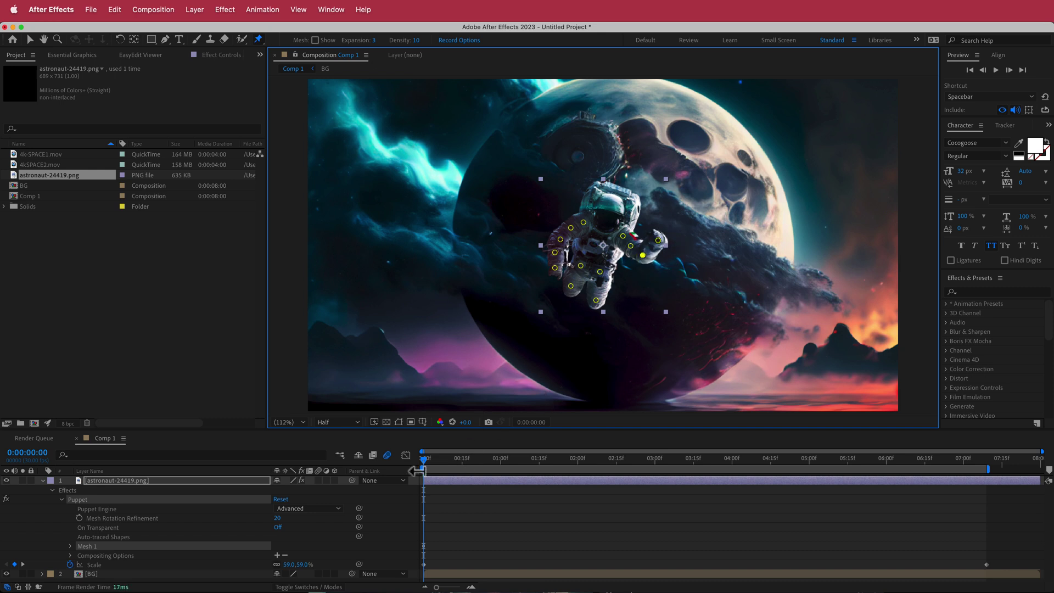
left_click_drag(425, 463, 988, 467)
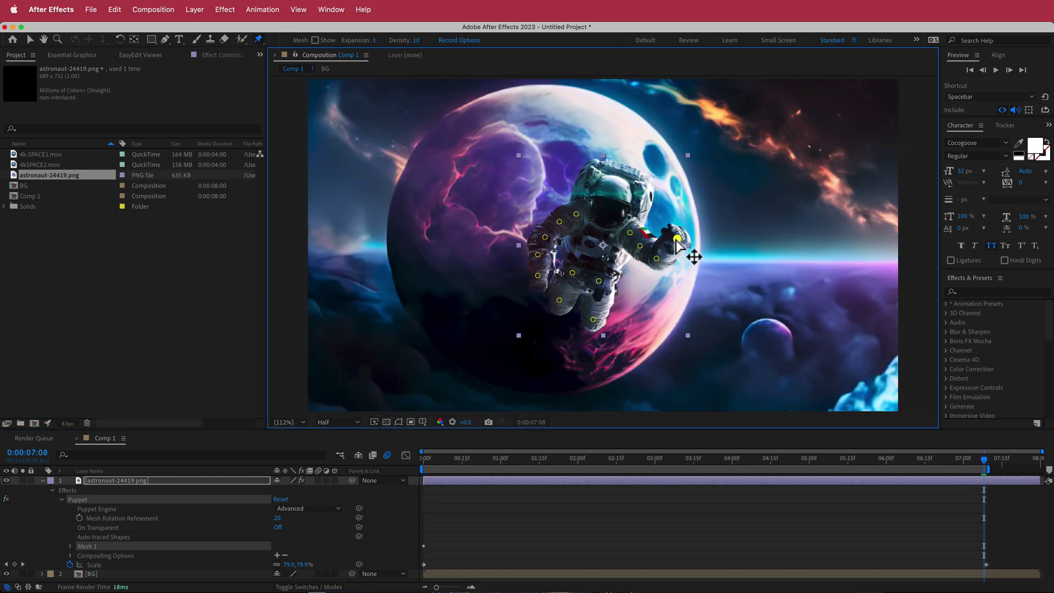
- Reposition the hand pin at the later frame, then nudge the shoulder and left hip pins
left_click_drag(677, 238, 631, 235)
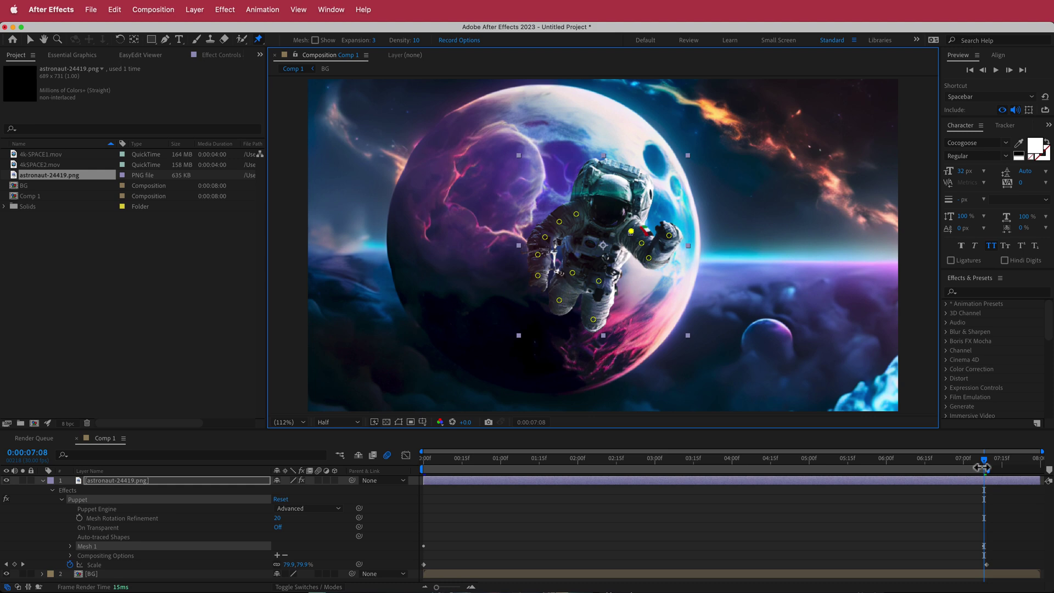
left_click_drag(984, 464, 373, 466)
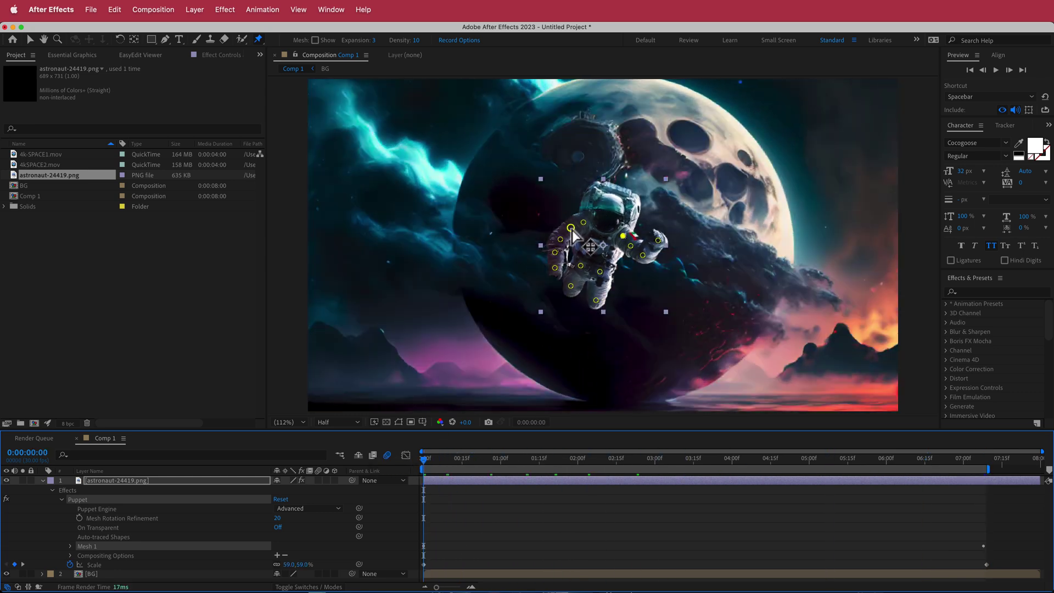
left_click_drag(571, 229, 568, 224)
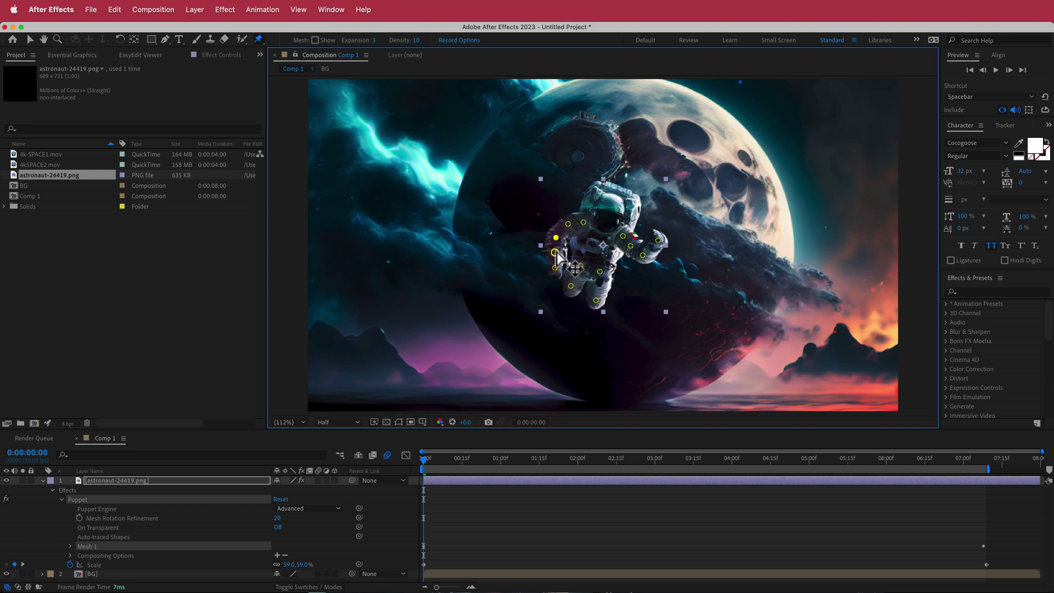
left_click_drag(554, 252, 551, 253)
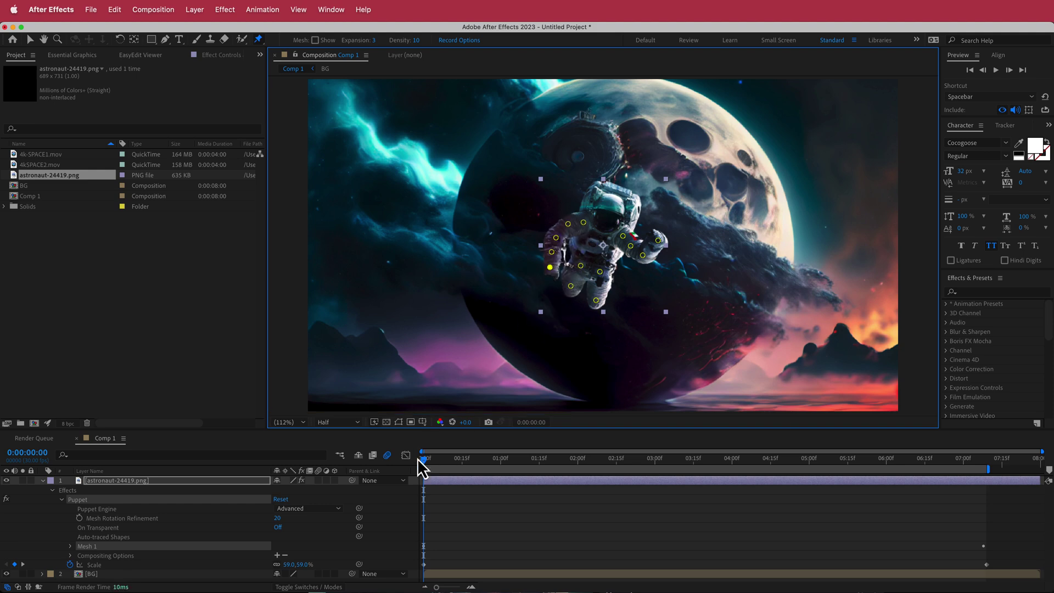
- Repose the left arm pins near the 7-second mark and scrub back to preview
left_click_drag(421, 464, 989, 478)
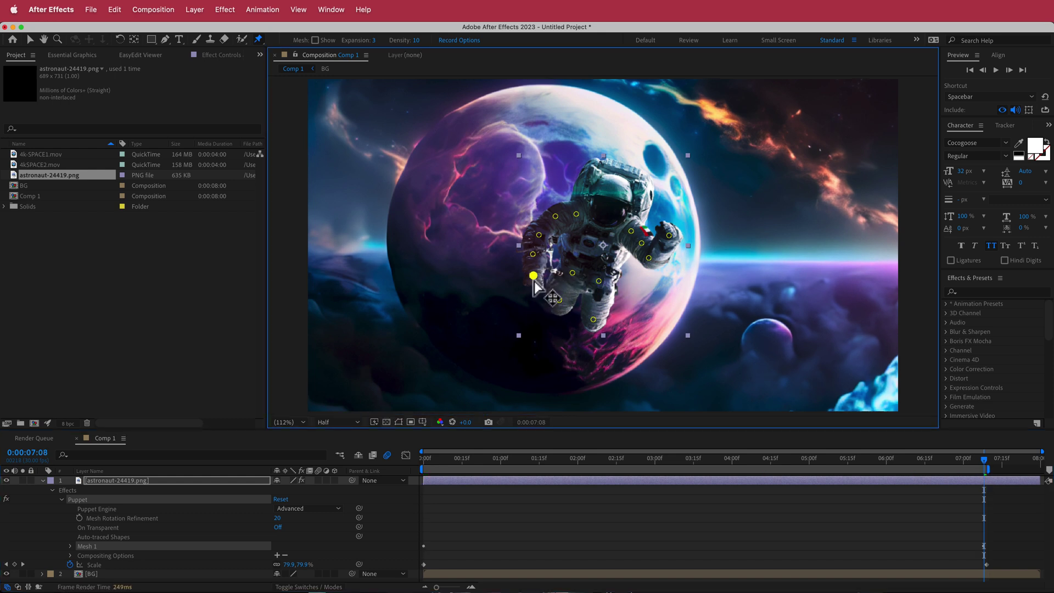
left_click_drag(531, 276, 575, 216)
left_click(533, 254)
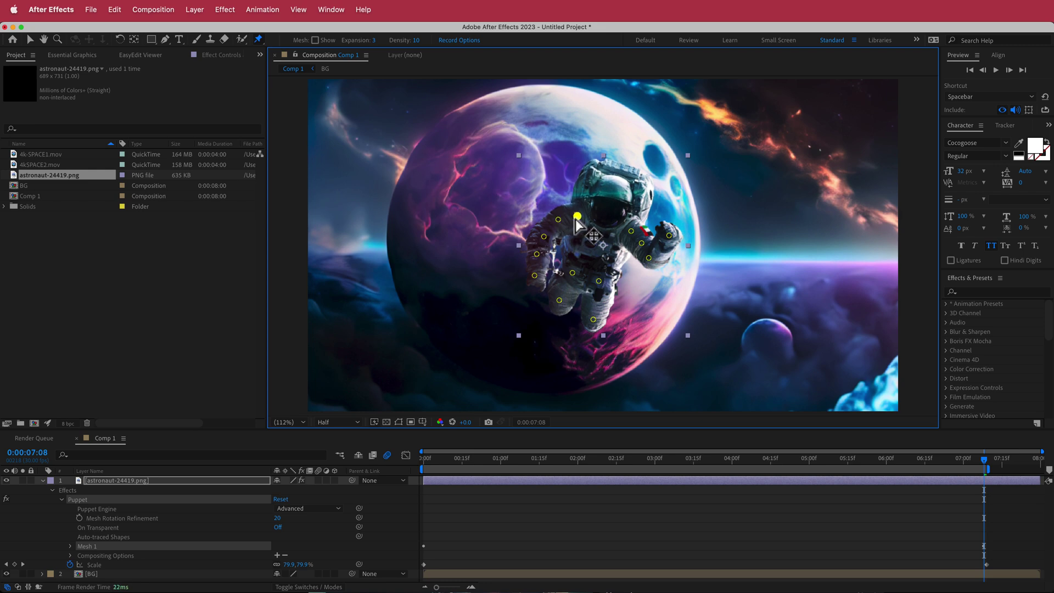
left_click_drag(991, 468, 412, 461)
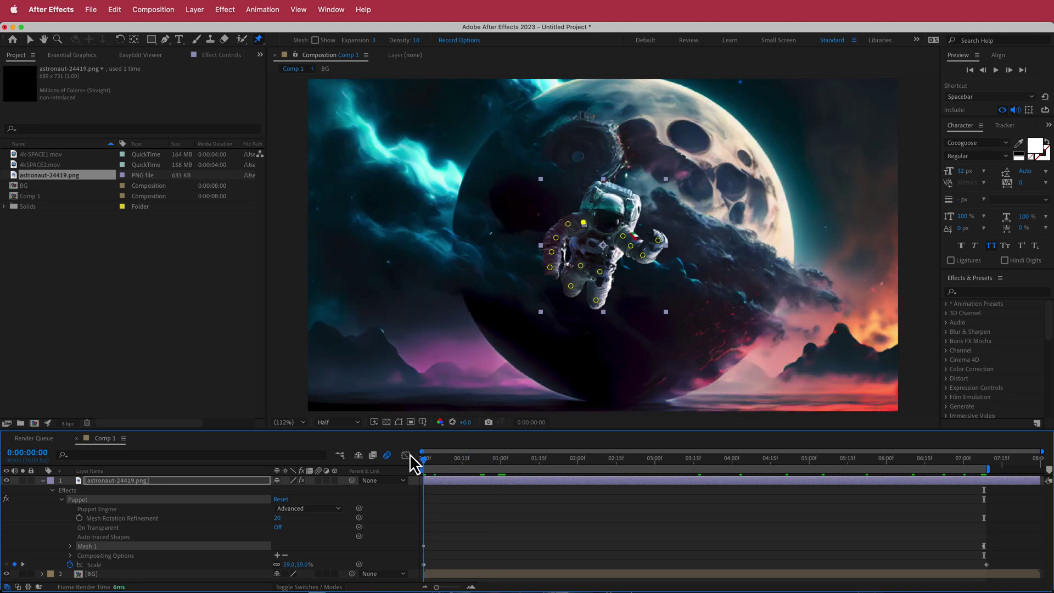
- Move the lower leg pin at the final frame, then return to the start of the composition
left_click(571, 286)
left_click_drag(596, 301, 599, 301)
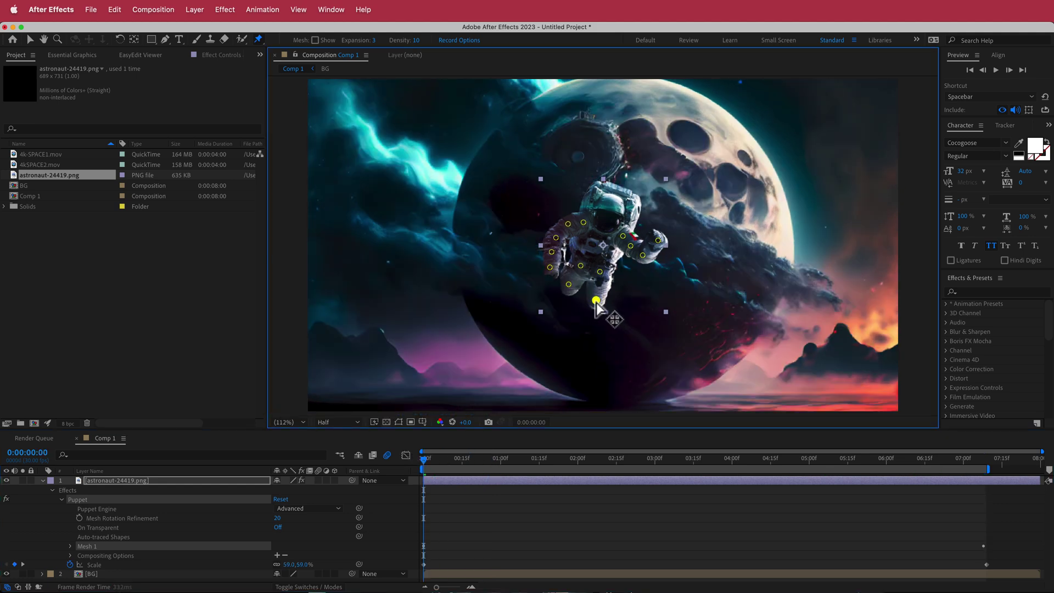
left_click_drag(429, 469, 985, 478)
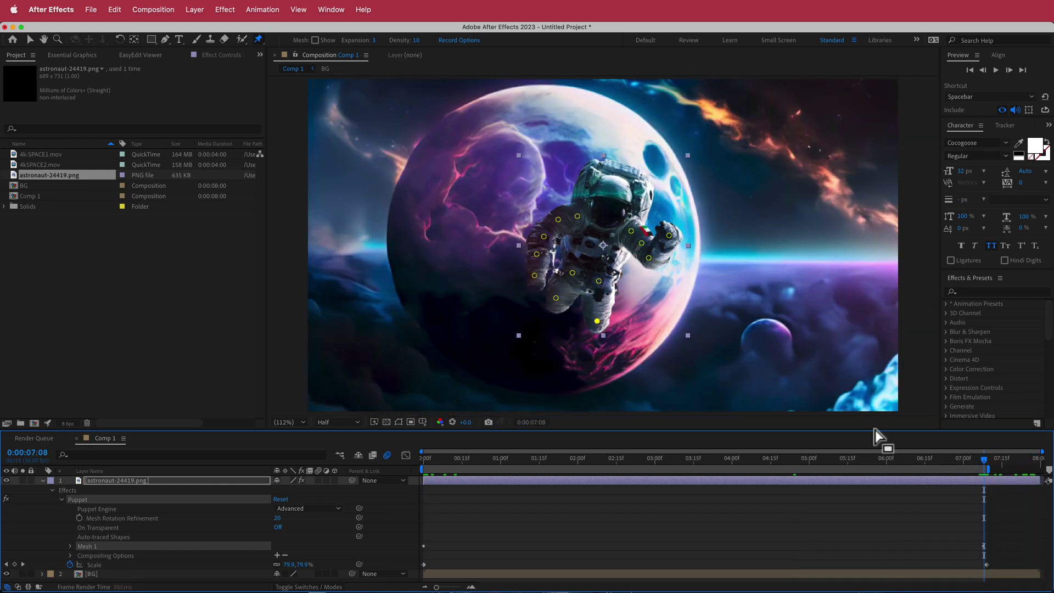
left_click_drag(557, 298, 591, 319)
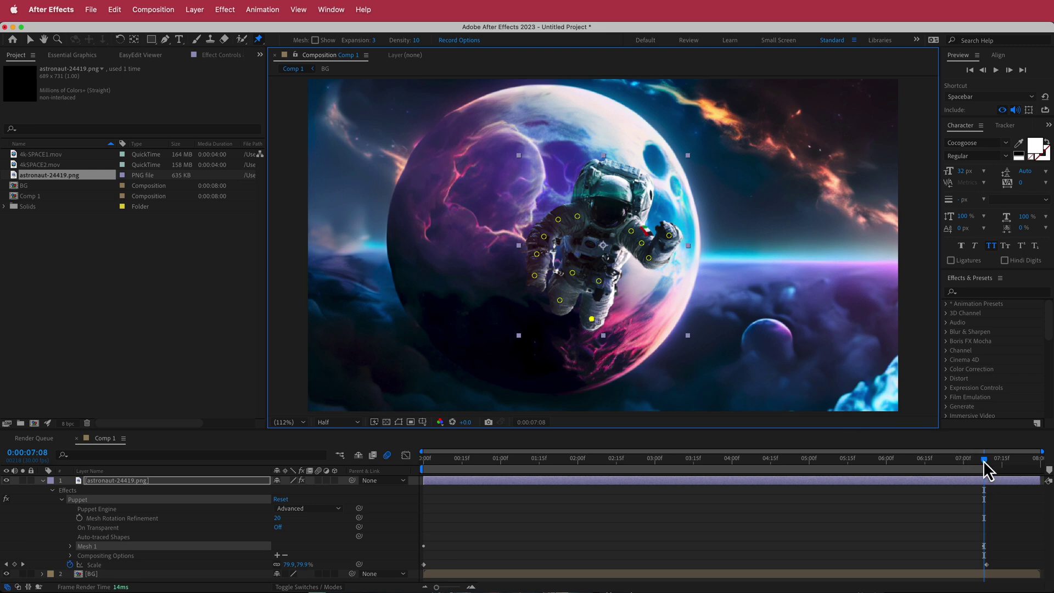
left_click_drag(985, 470, 566, 457)
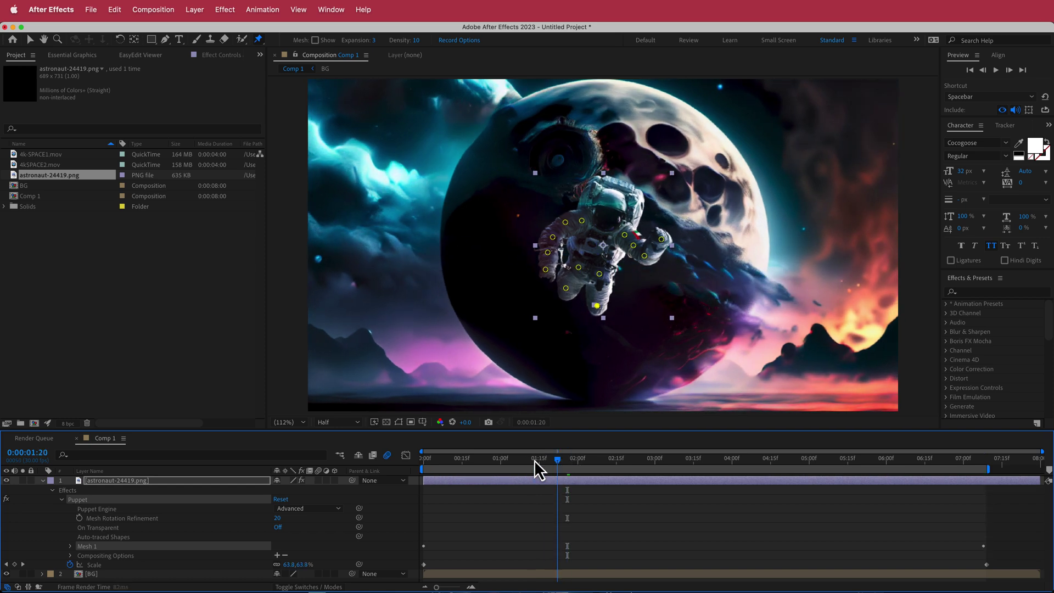
left_click(419, 460)
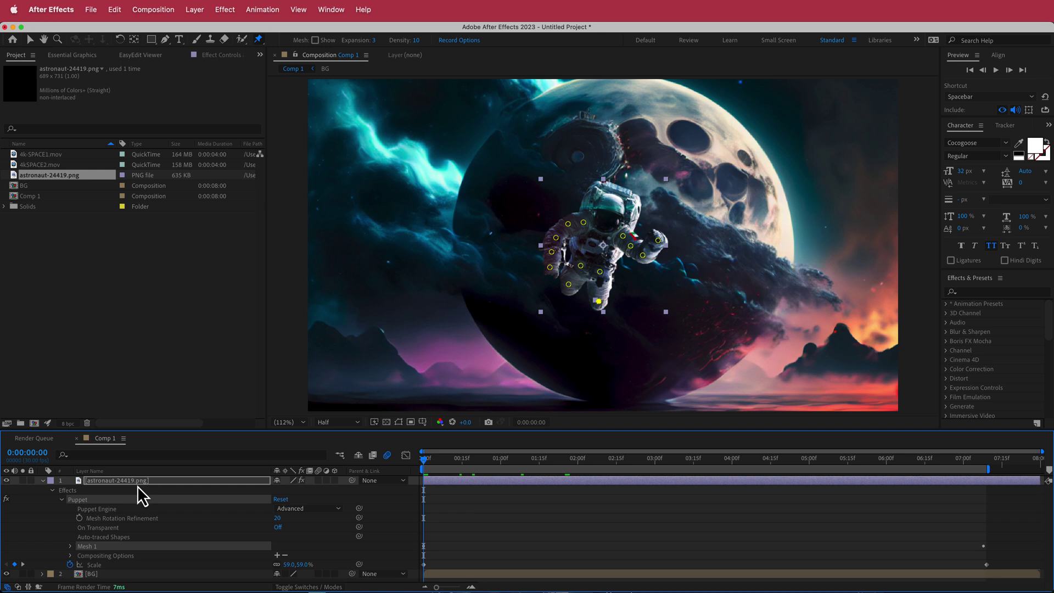
- Add a wiggle(0.6,10) expression to the astronaut's Position and scrub to preview the drift
key("p")
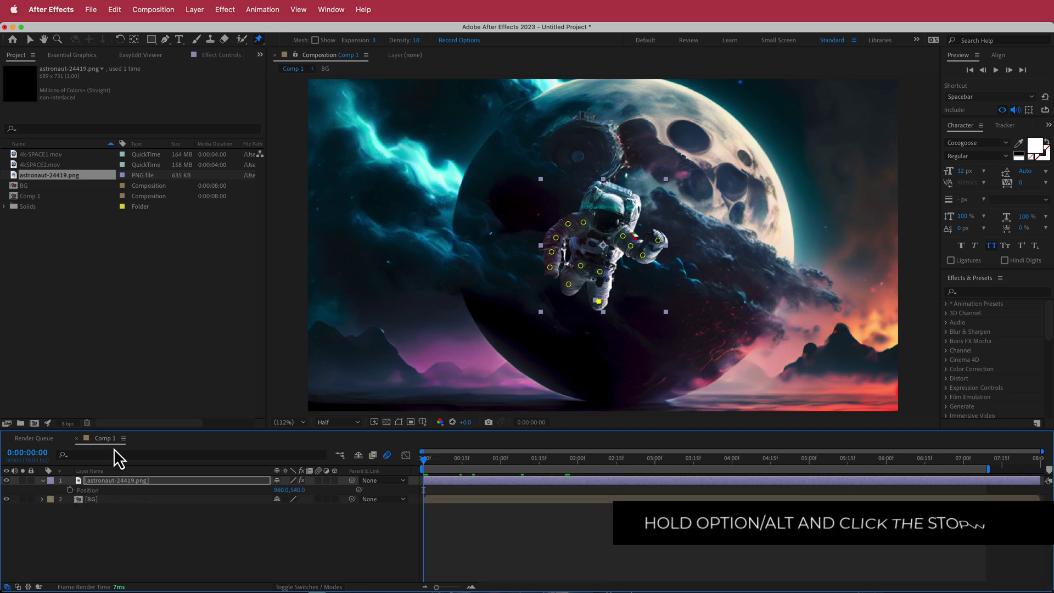
left_click(70, 490, "alt")
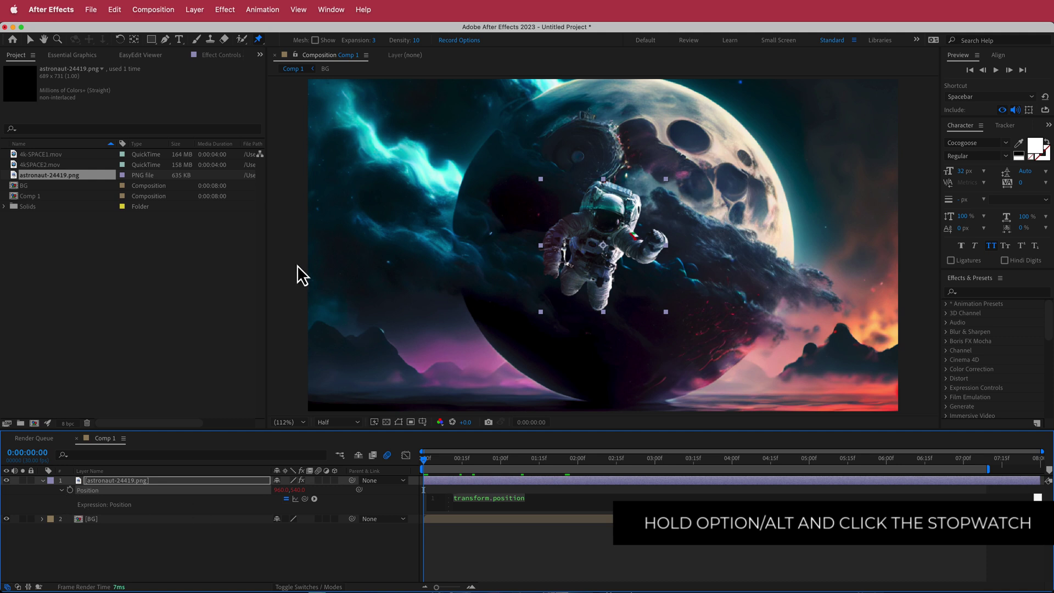
type("wiggle()")
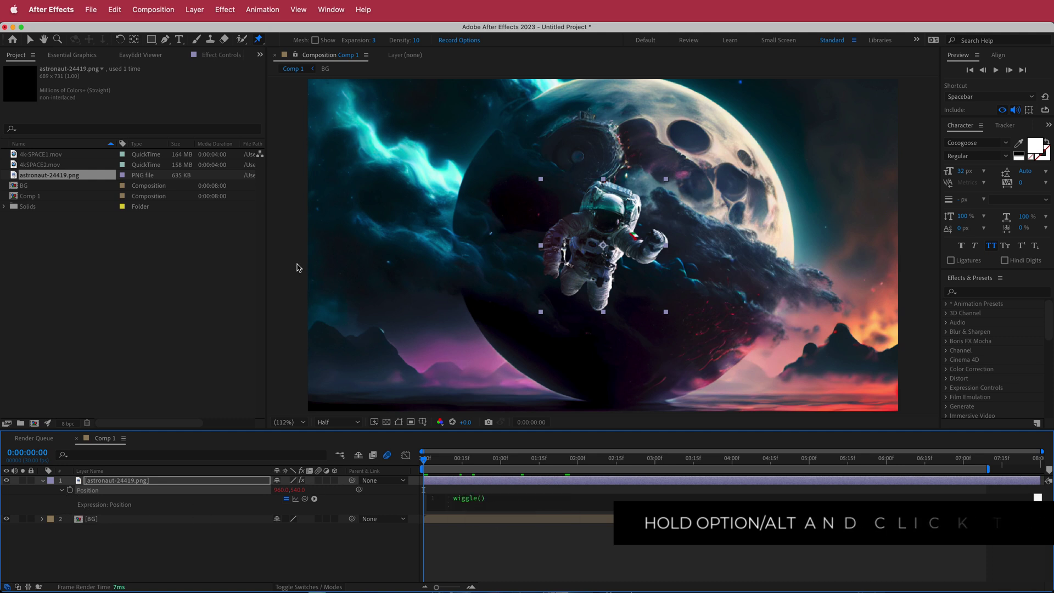
type("0.6,10")
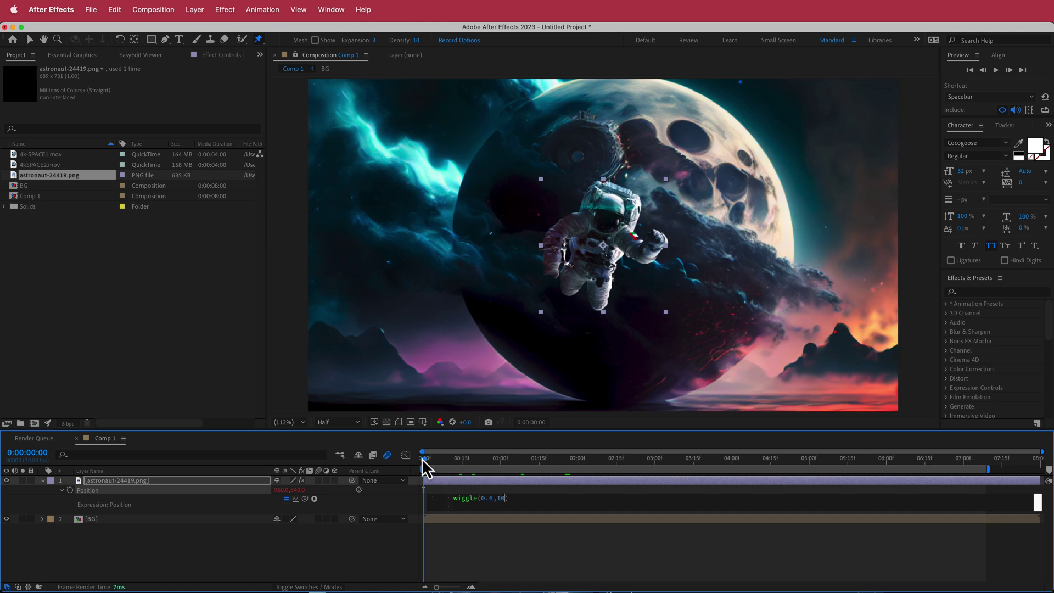
left_click_drag(421, 460, 482, 471)
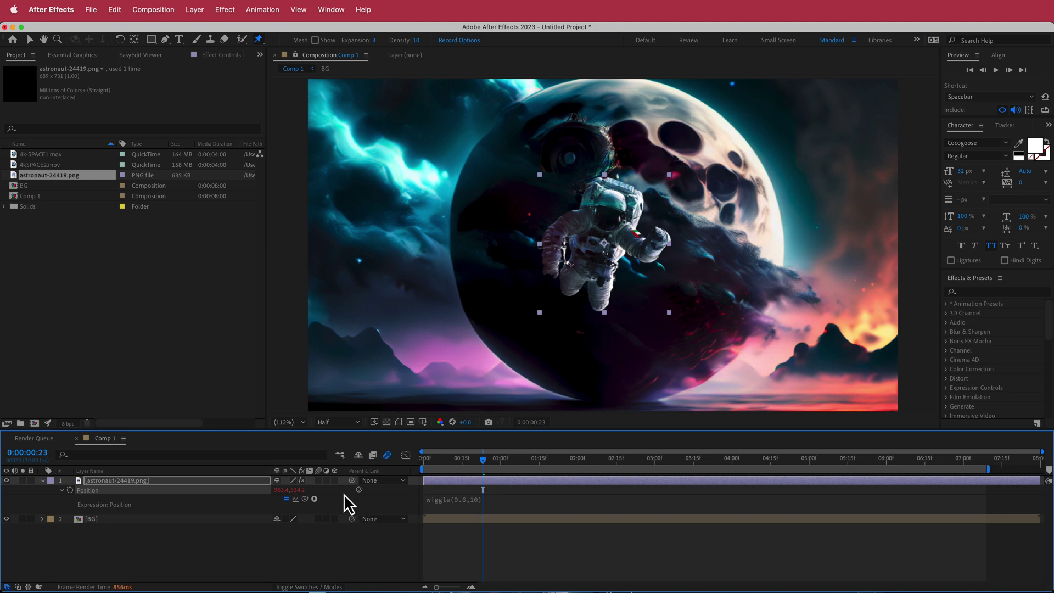
left_click_drag(482, 459, 428, 461)
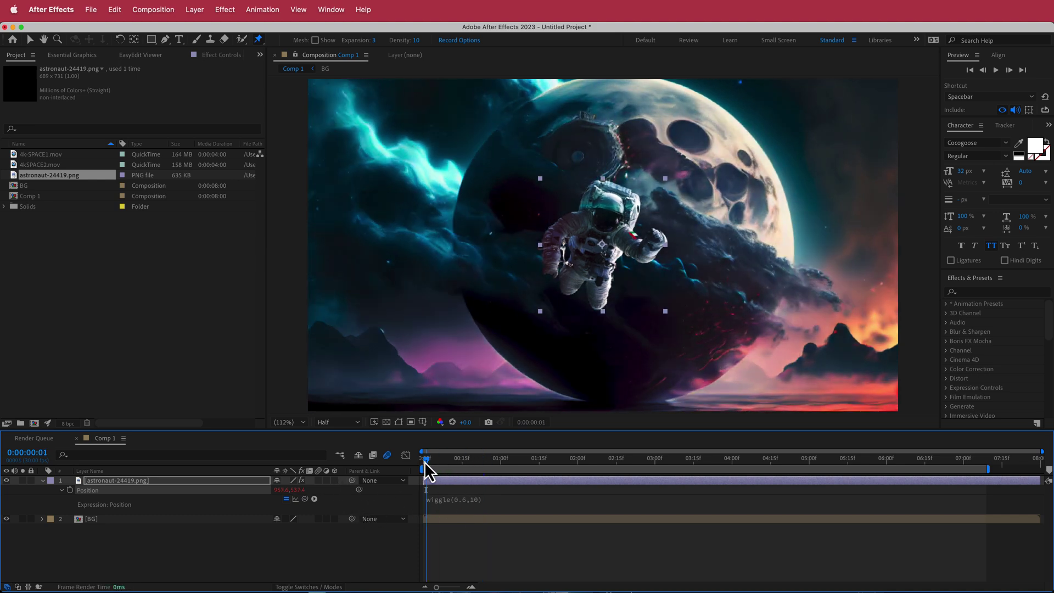
- Add a new adjustment layer and apply the 4-Color Gradient effect to it
right_click(345, 480)
mouse_move(371, 494)
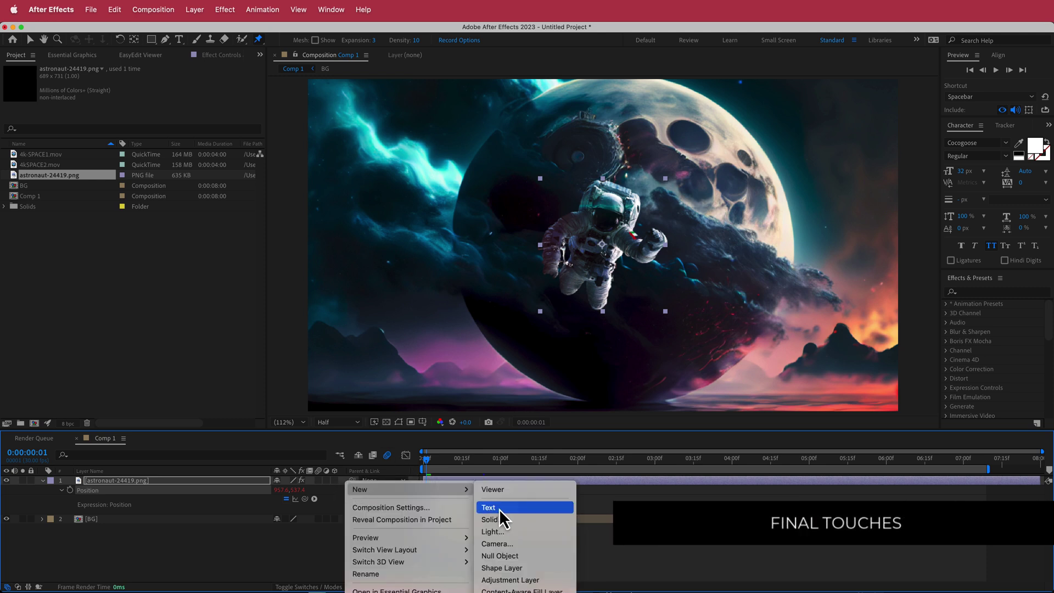
left_click(523, 580)
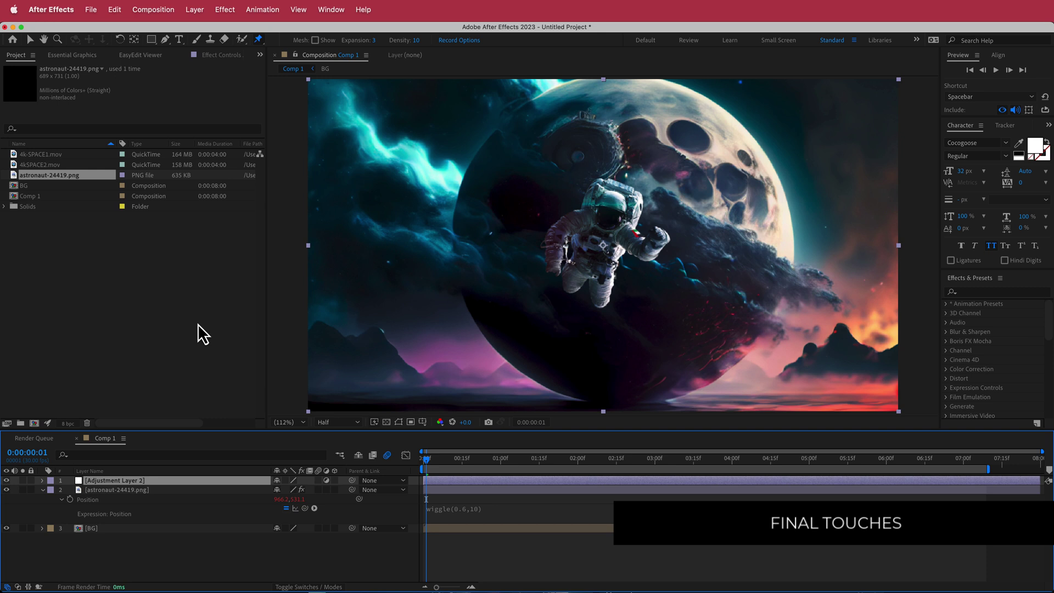
key("ctrl+space")
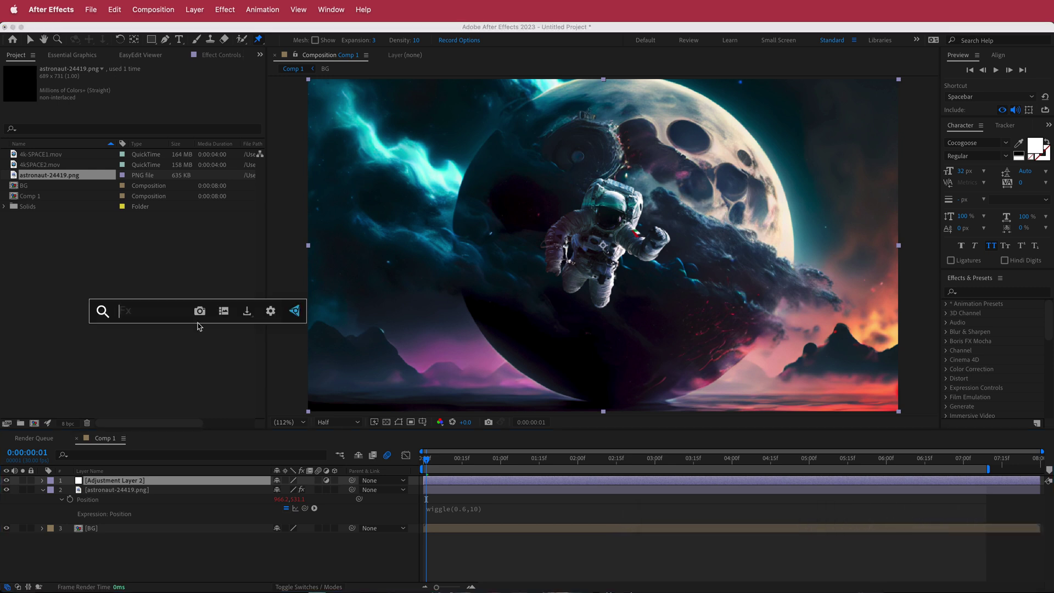
type("4")
key("Return")
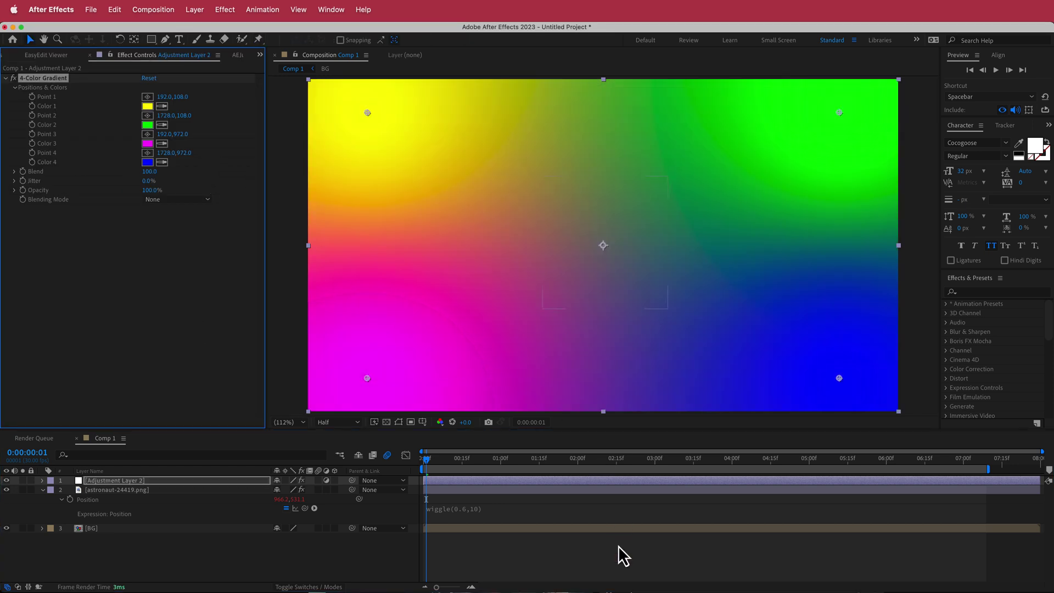
- Set the gradient's blending mode to Hue and check the tint at a later frame
key("super+Tab")
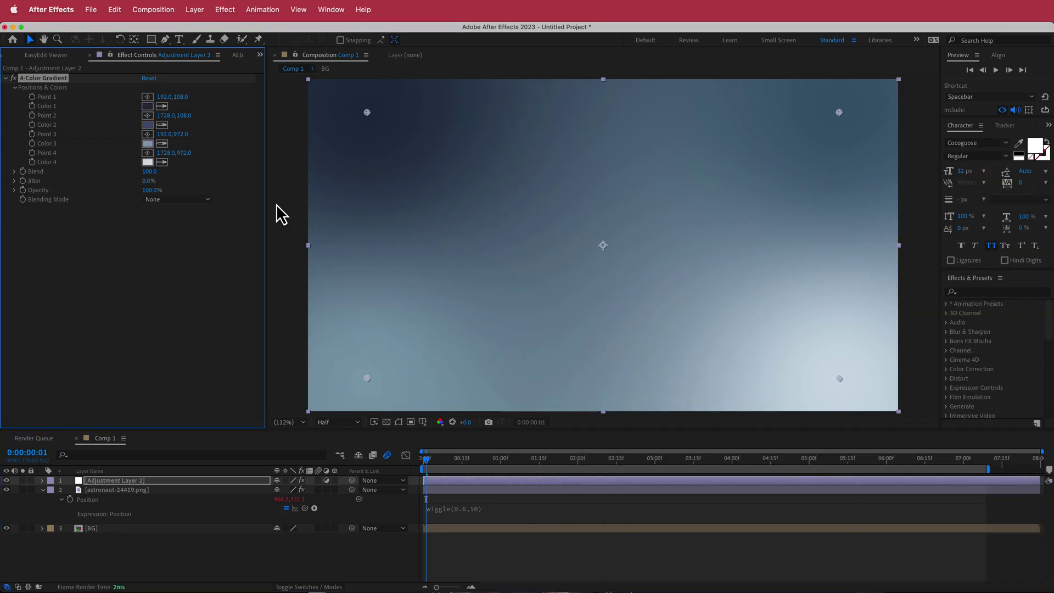
left_click(163, 201)
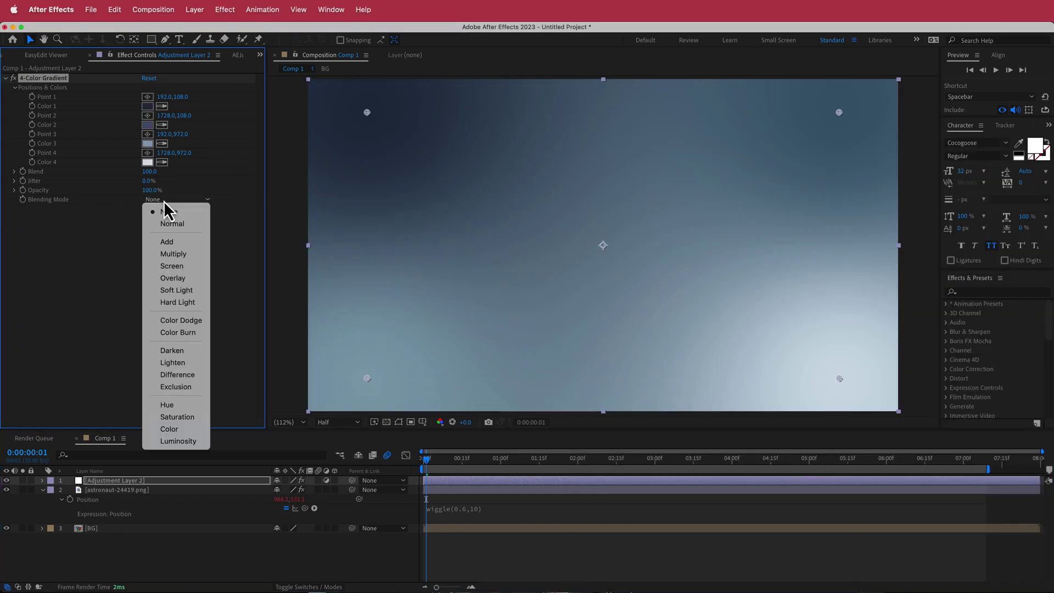
left_click(189, 405)
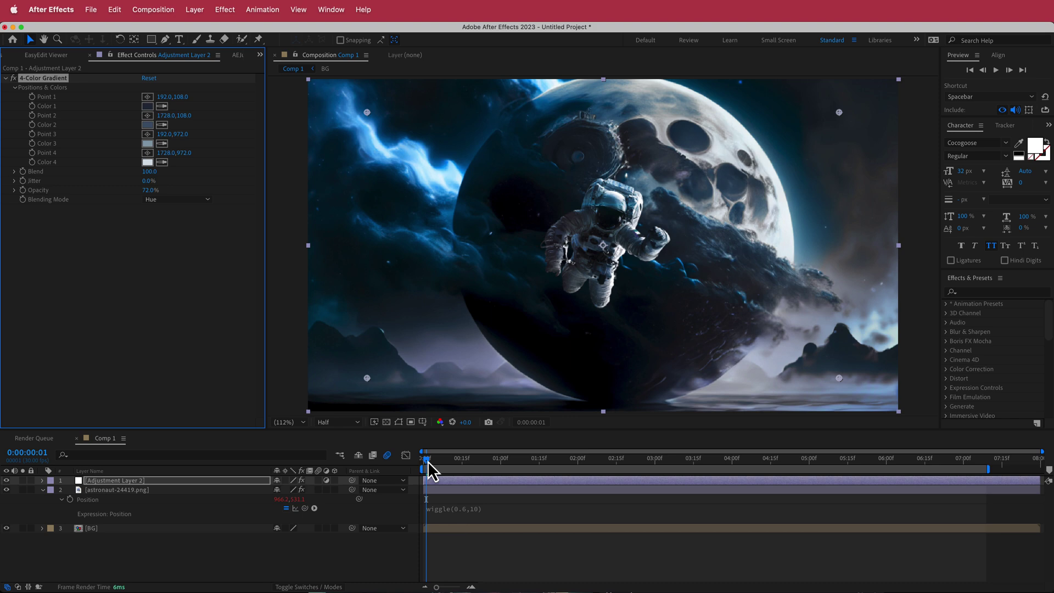
left_click_drag(430, 468, 862, 466)
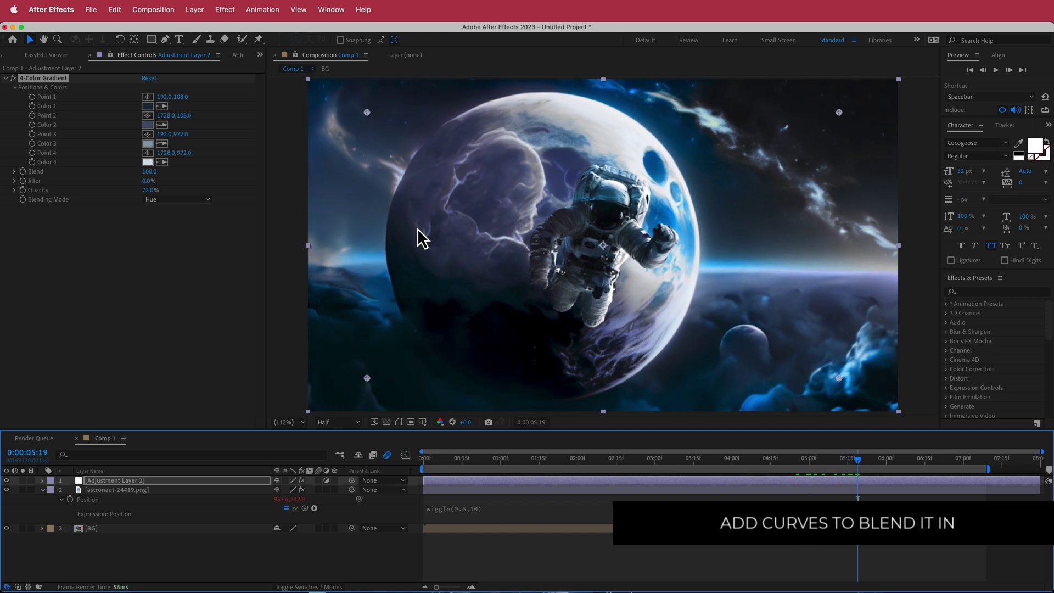
- Apply Glow to the adjustment layer and move it above the 4-Color Gradient
key("ctrl+space")
type("glow")
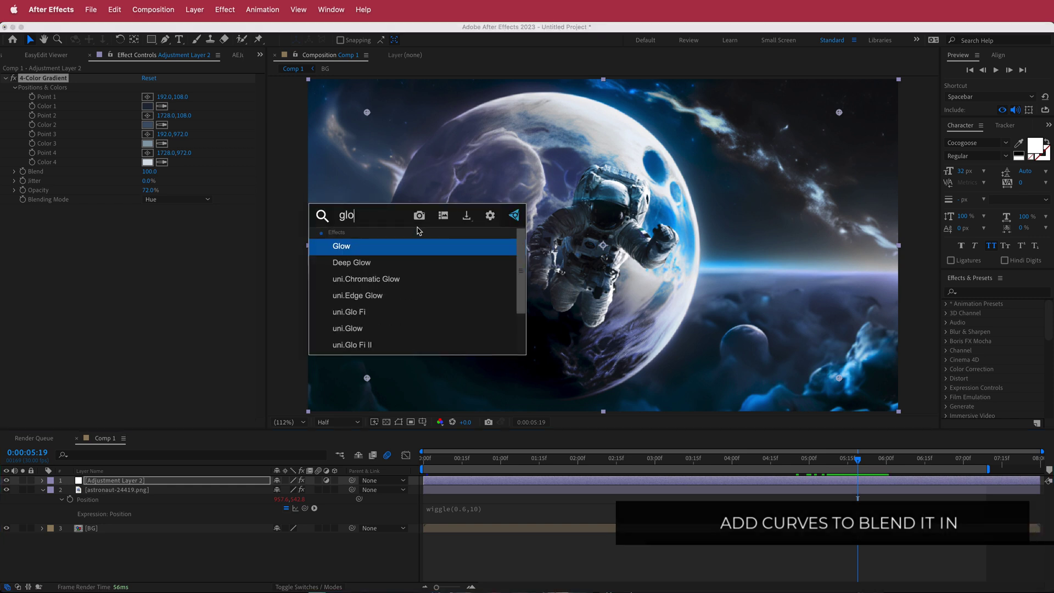
key("Return")
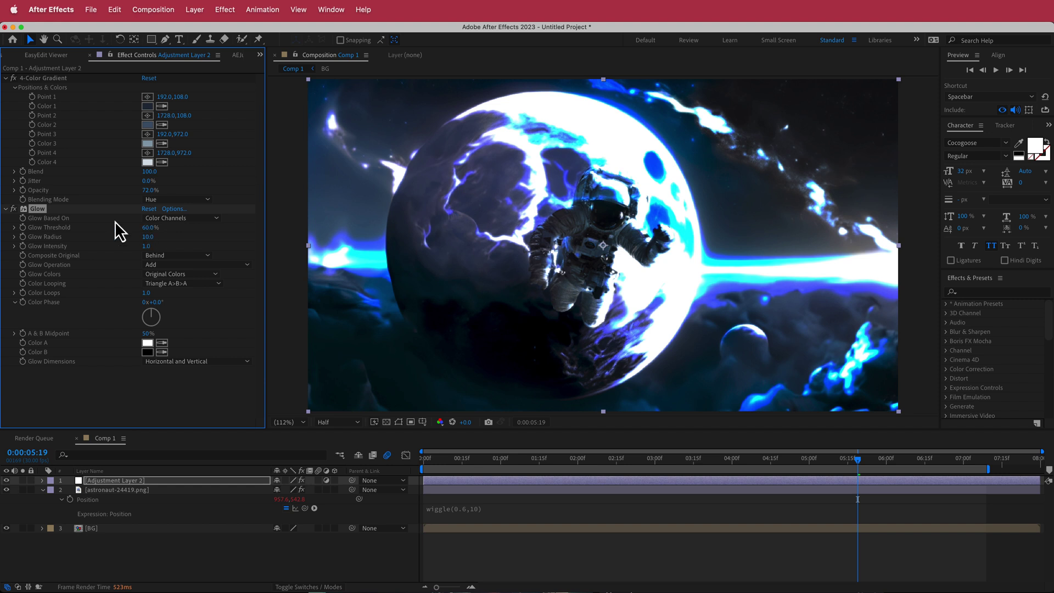
left_click_drag(32, 209, 35, 78)
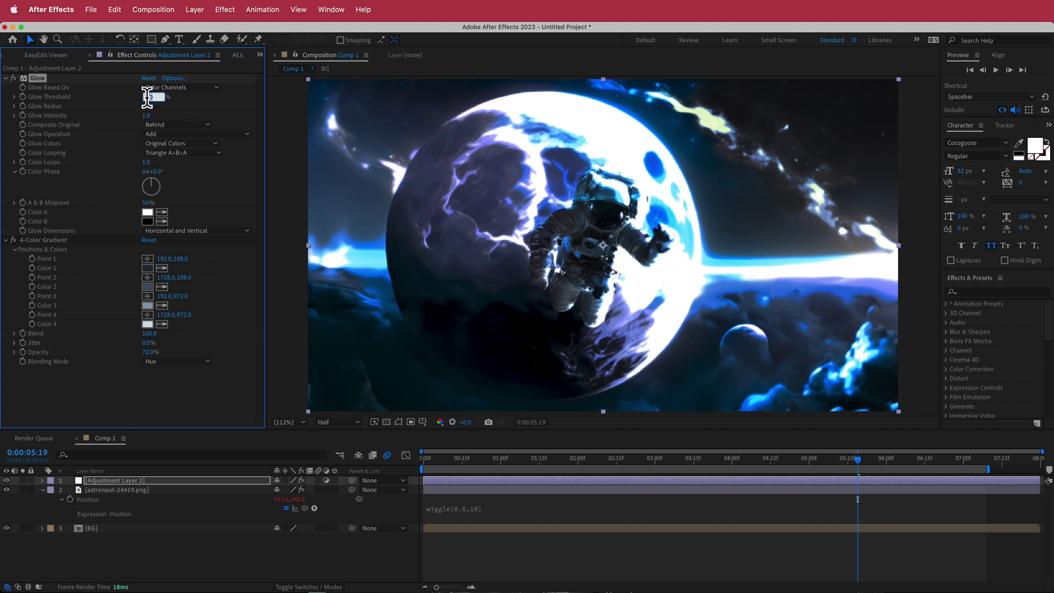
- Set Glow threshold to 90%, radius to 68 and intensity to 0.7
key("Return")
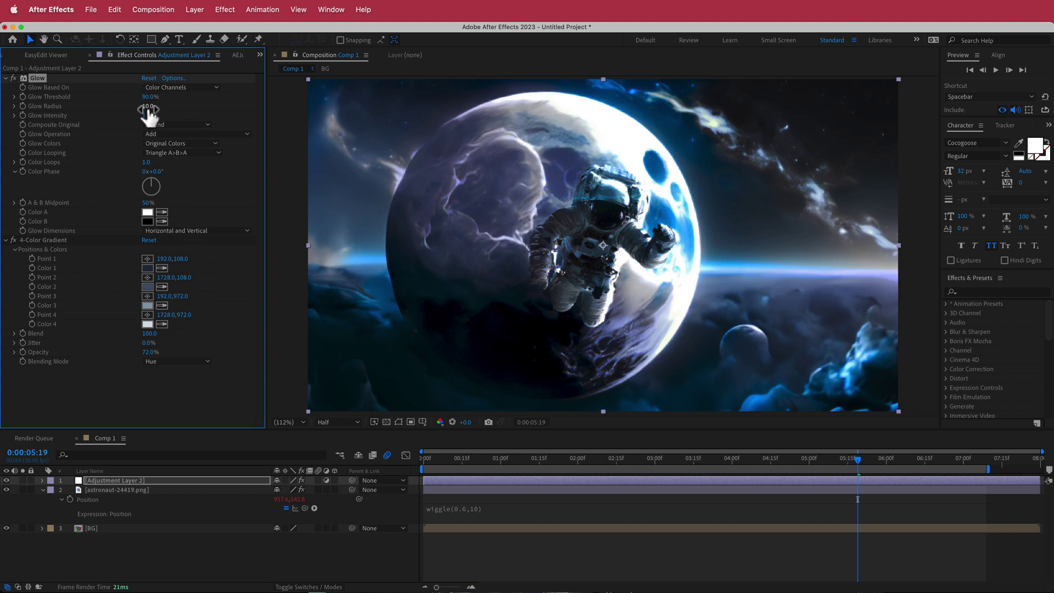
left_click(147, 107)
type("1")
key("Return")
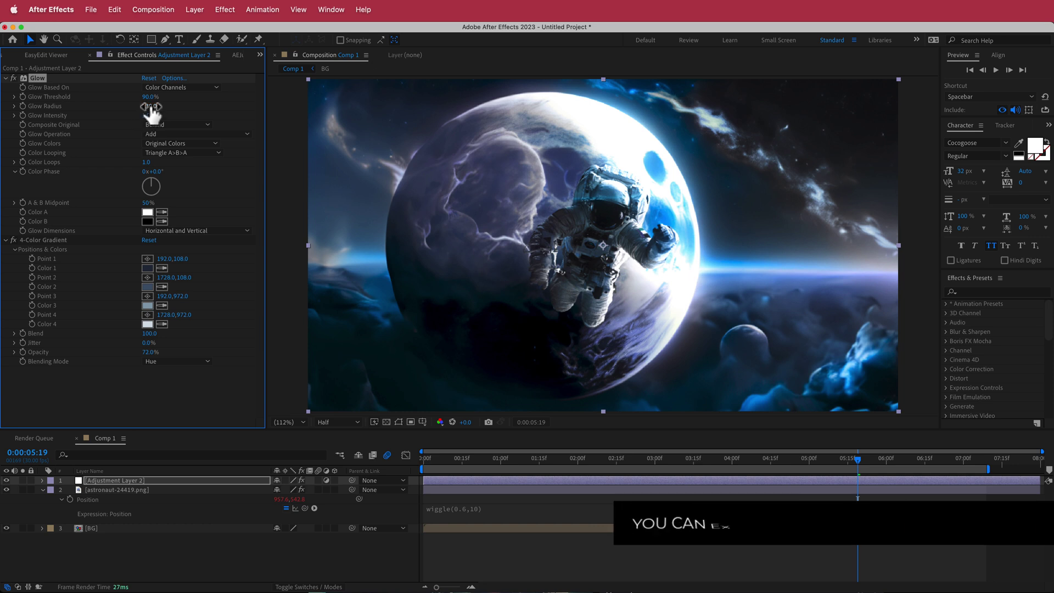
left_click_drag(149, 106, 221, 105)
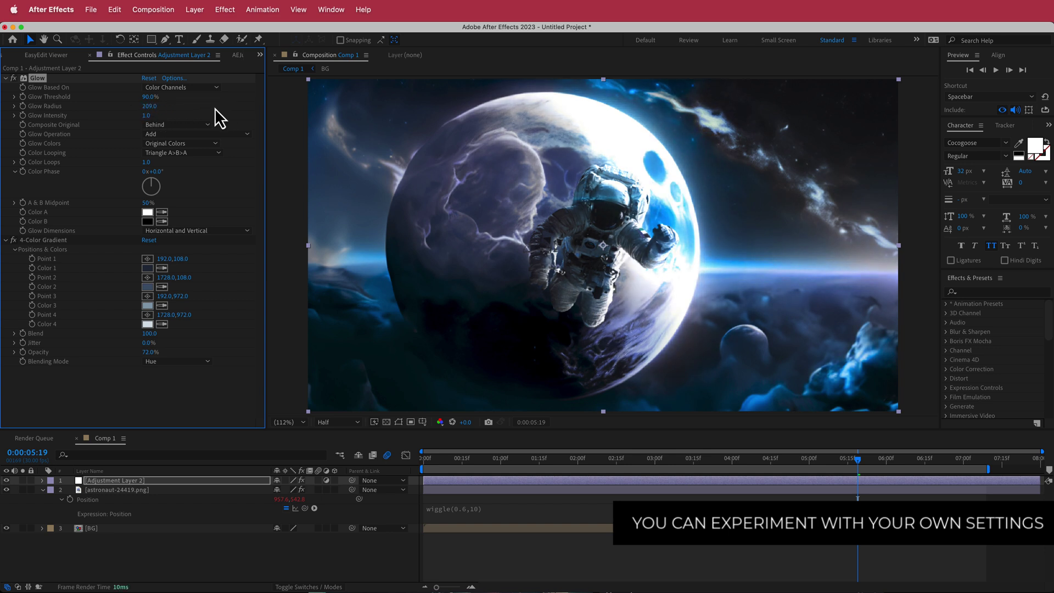
key("super+z")
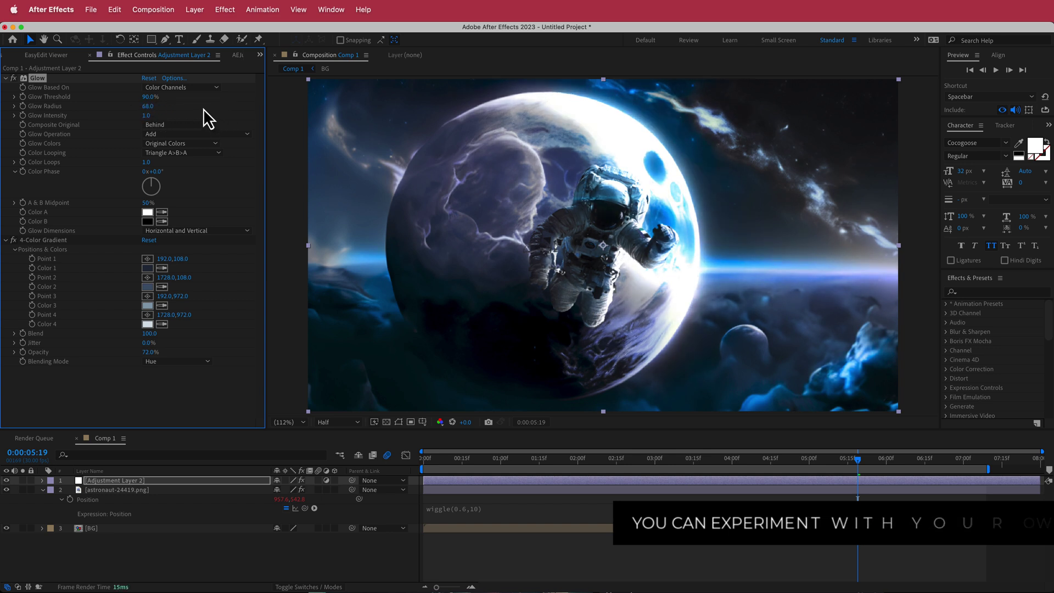
left_click(146, 115)
key("Return")
left_click_drag(858, 459, 585, 459)
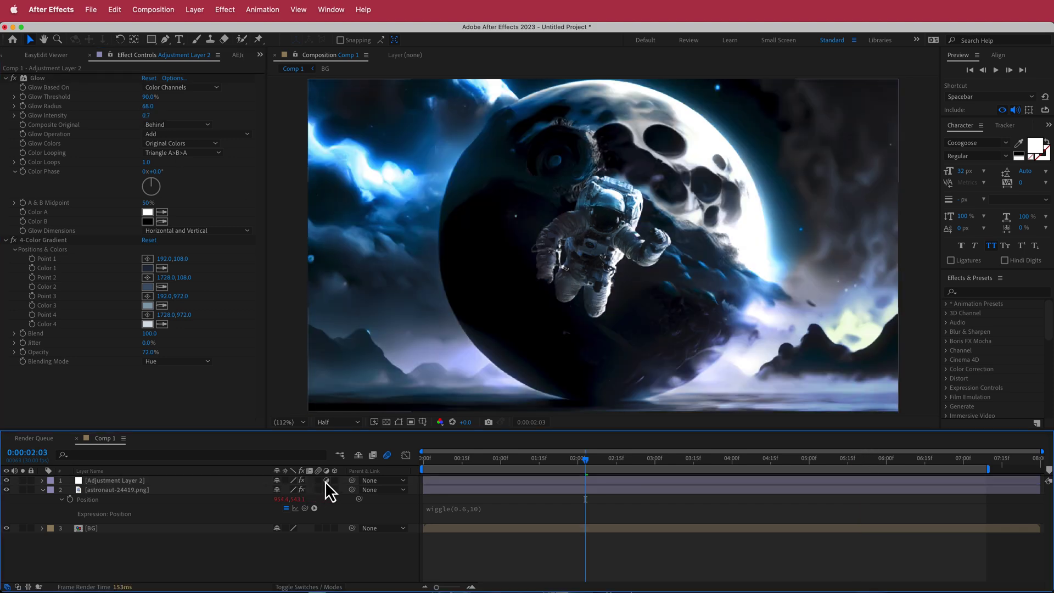
- Add another new adjustment layer to the top of the composition
right_click(341, 481)
mouse_move(363, 489)
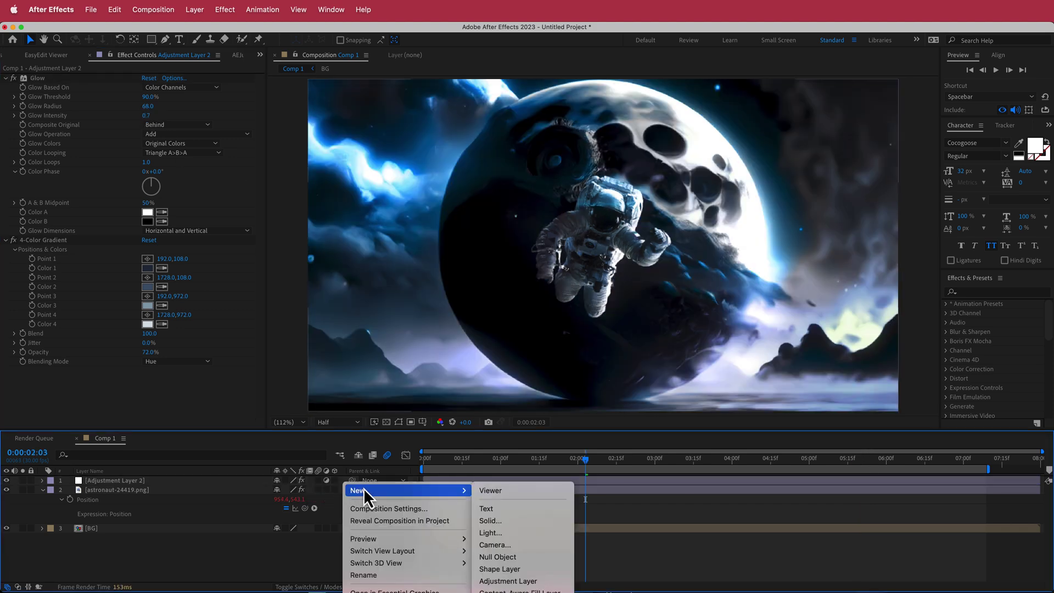
left_click(528, 584)
- Apply the Noise effect to the new layer with Amount of Noise at 100%
key("ctrl+space")
type("oi")
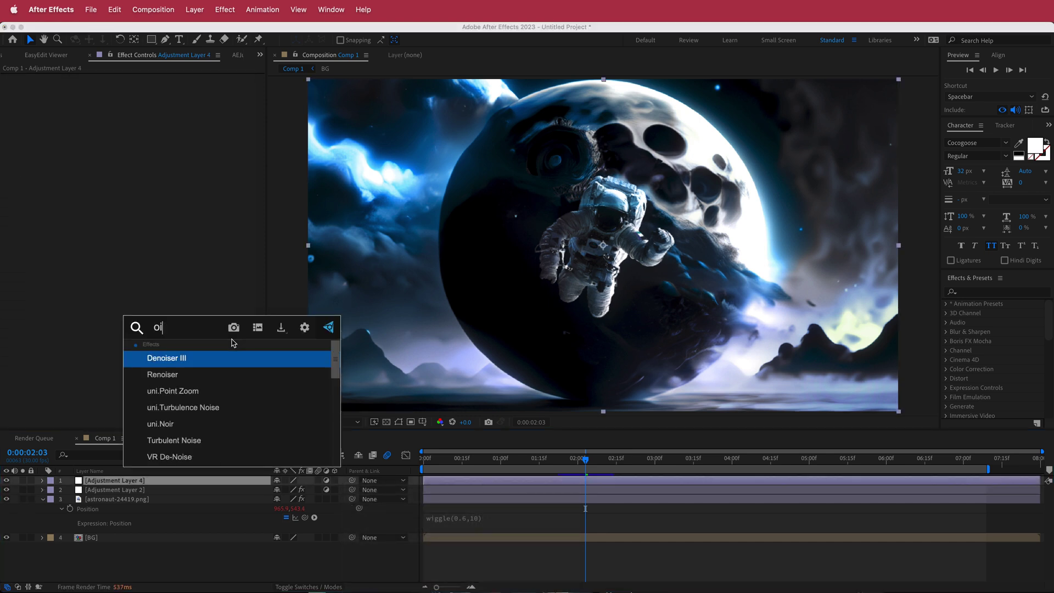
type("se")
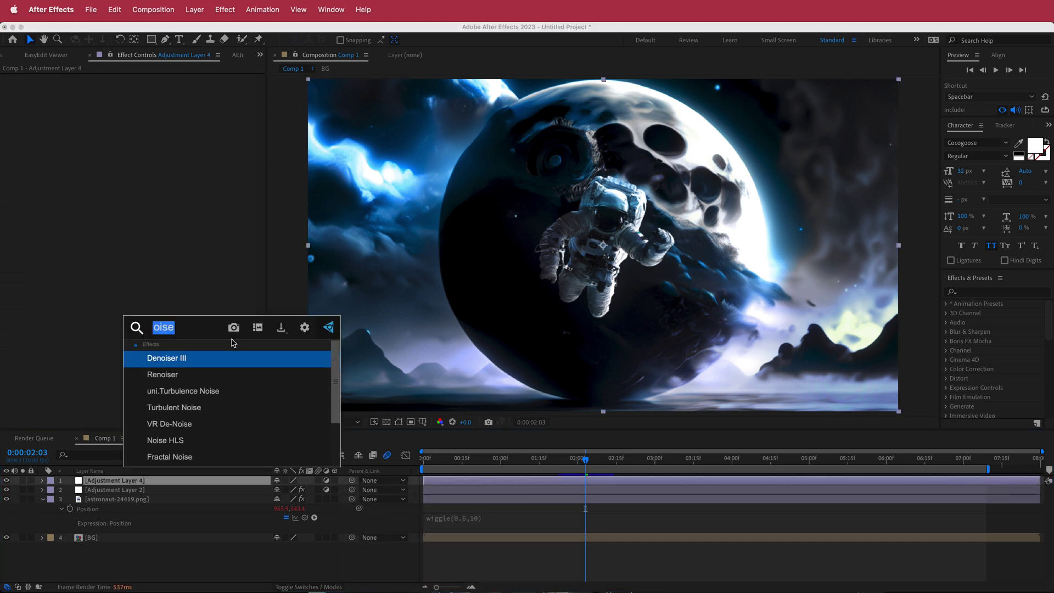
left_click(160, 414)
left_click(147, 88)
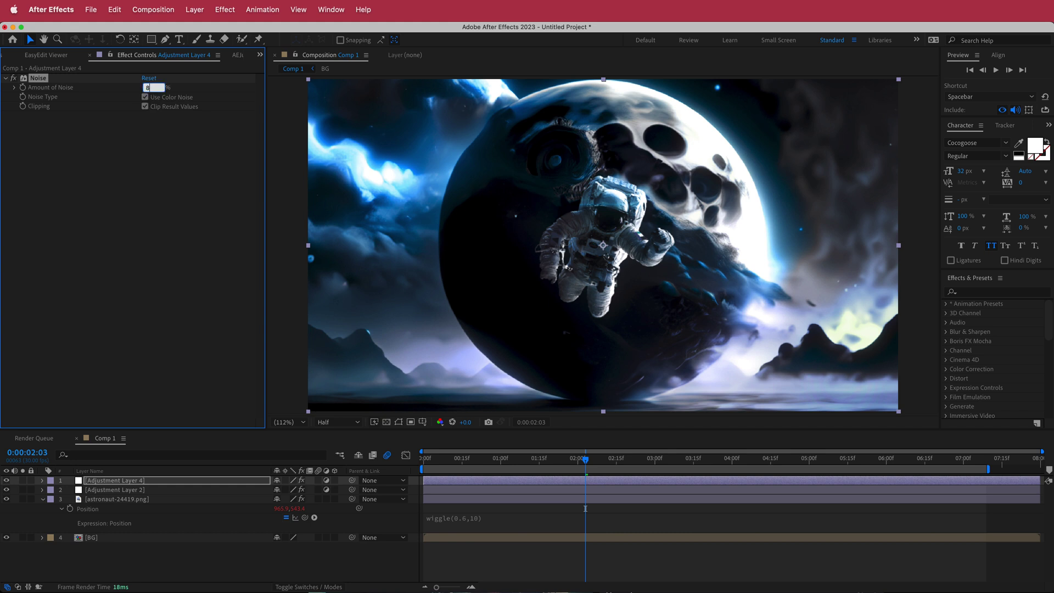
left_click(147, 88)
left_click_drag(586, 460, 479, 463)
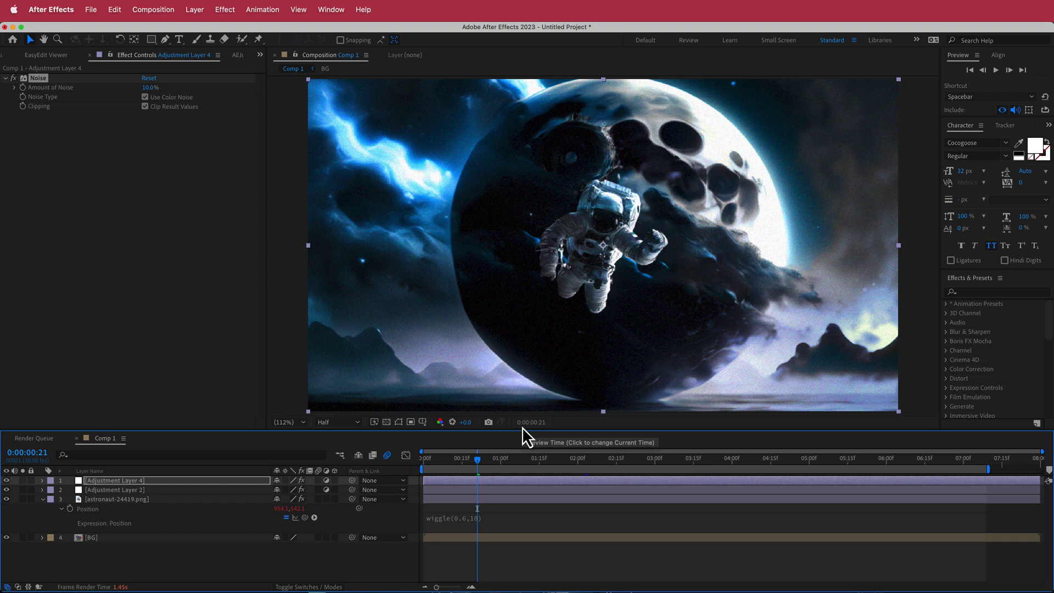
- Review the frames around three seconds, set viewer resolution to Quarter and play the preview
left_click_drag(484, 460, 698, 457)
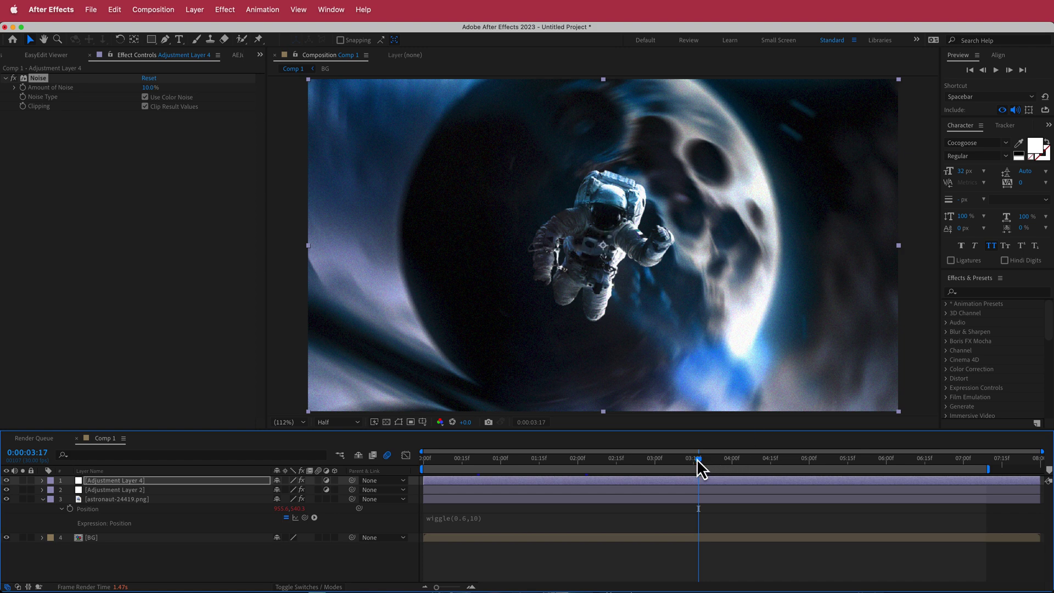
left_click_drag(697, 459, 577, 455)
left_click(338, 423)
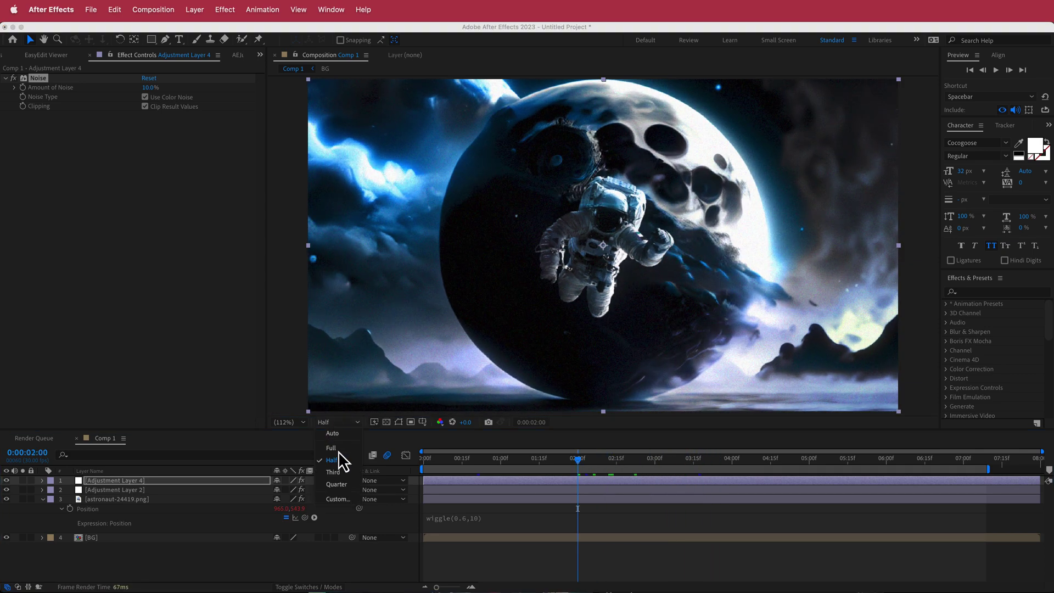
left_click(335, 485)
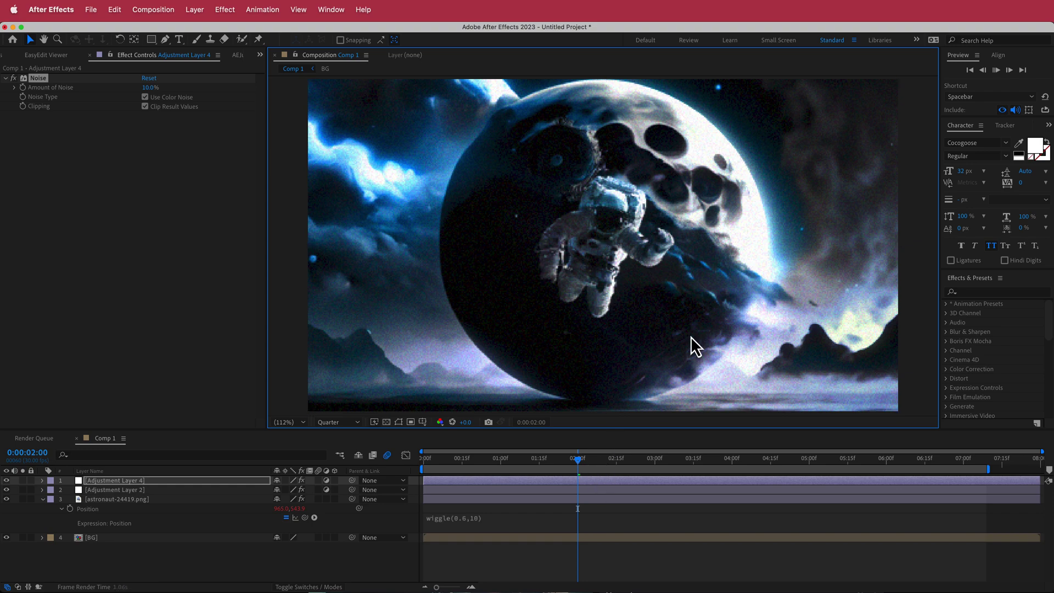
key("space")
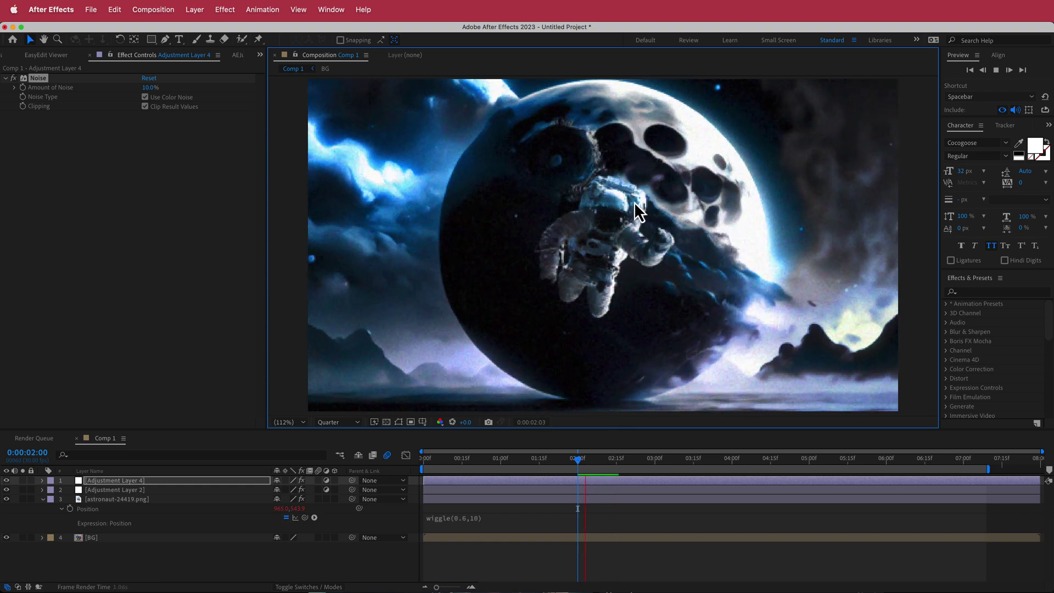